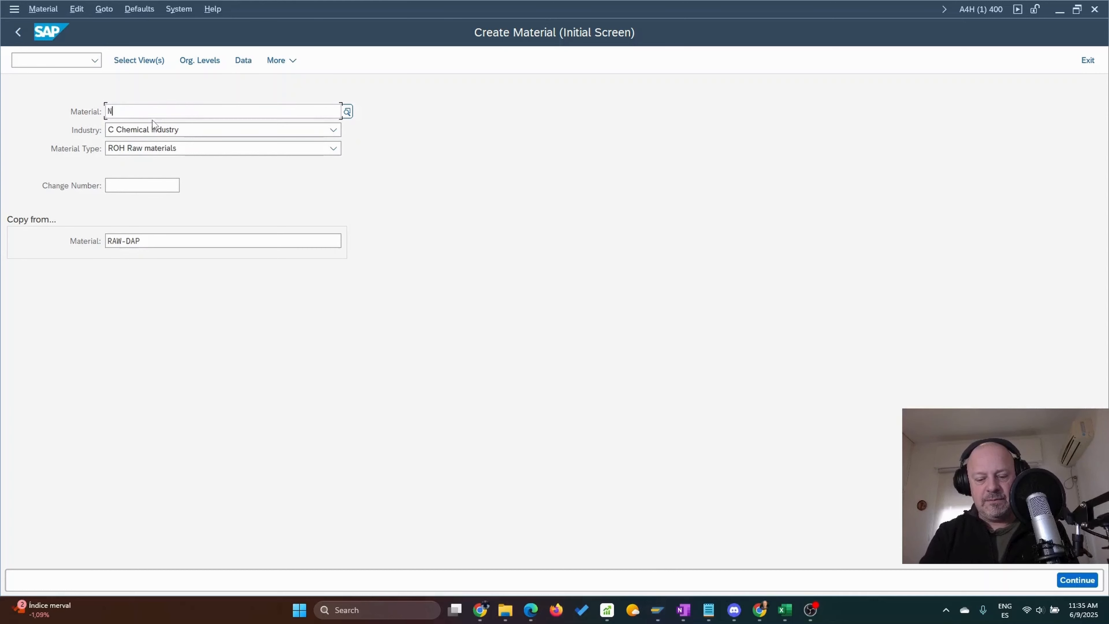
Step: Enter NPK151515BAG as the new material and choose FERT Finished Product as its material type
{"action": "type", "text": "51515BA"}
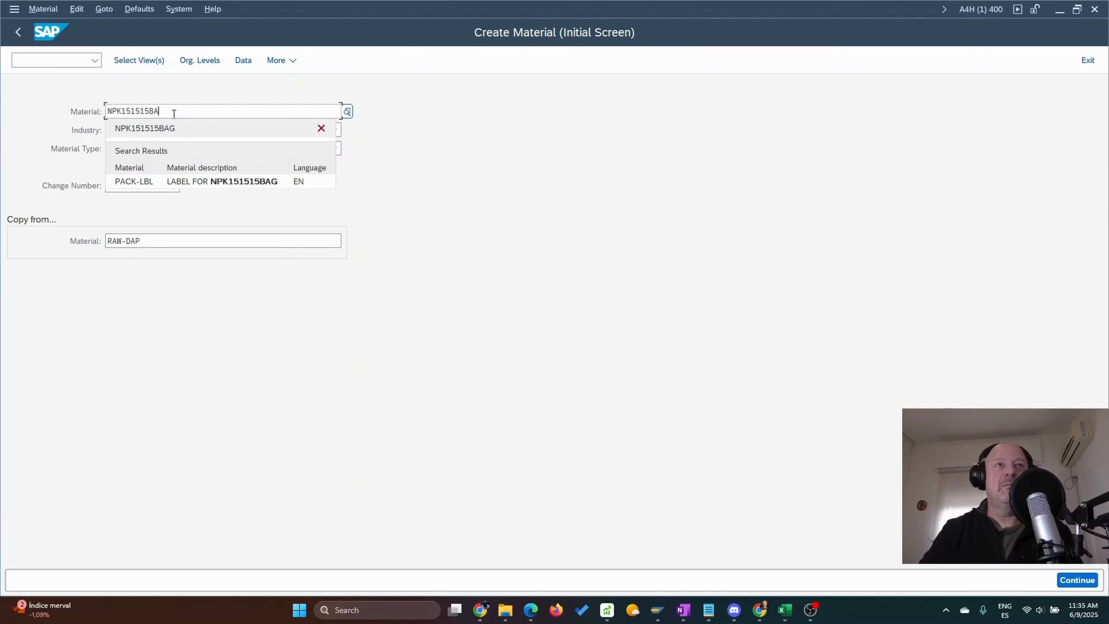
{"action": "type", "text": "G"}
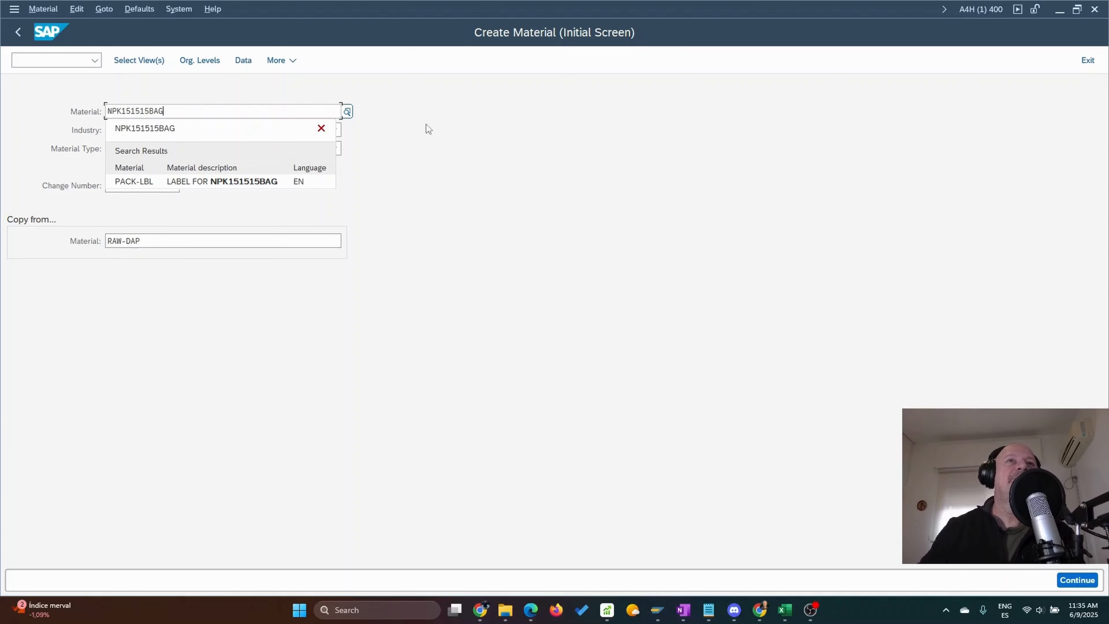
{"action": "left_click", "coordinate": [358, 151]}
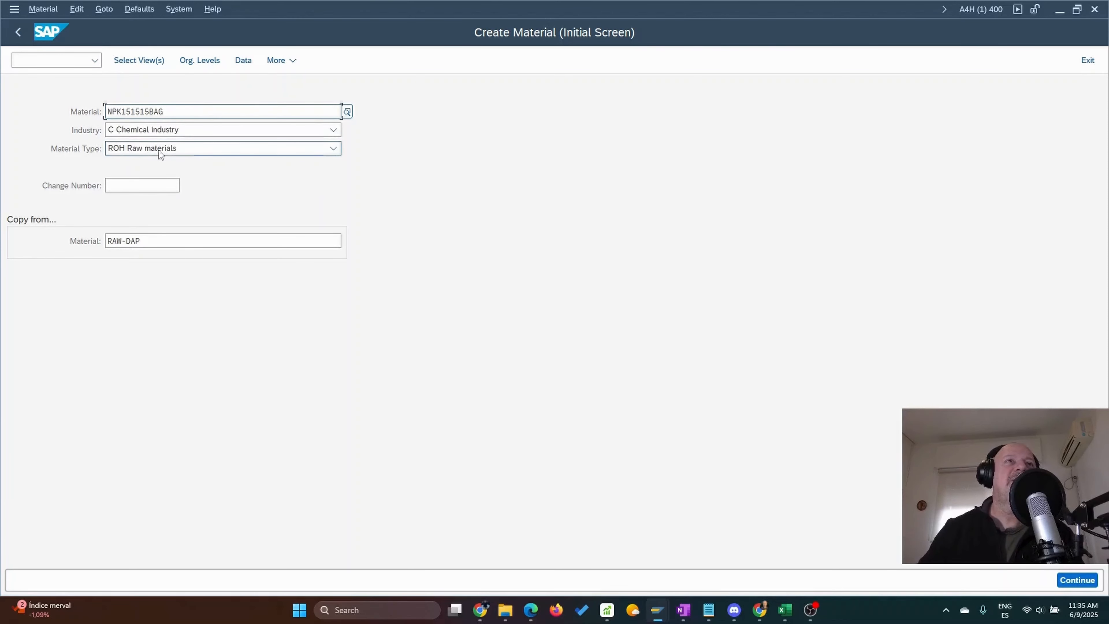
{"action": "left_click", "coordinate": [176, 151]}
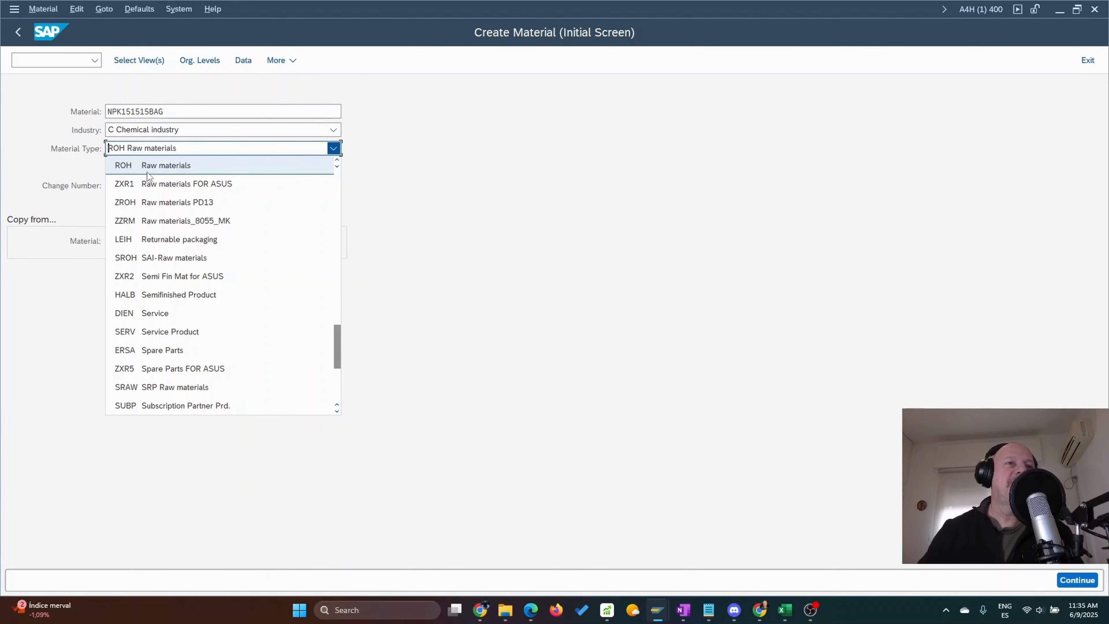
{"action": "scroll", "coordinate": [147, 171], "scroll_direction": "up", "scroll_amount": 10}
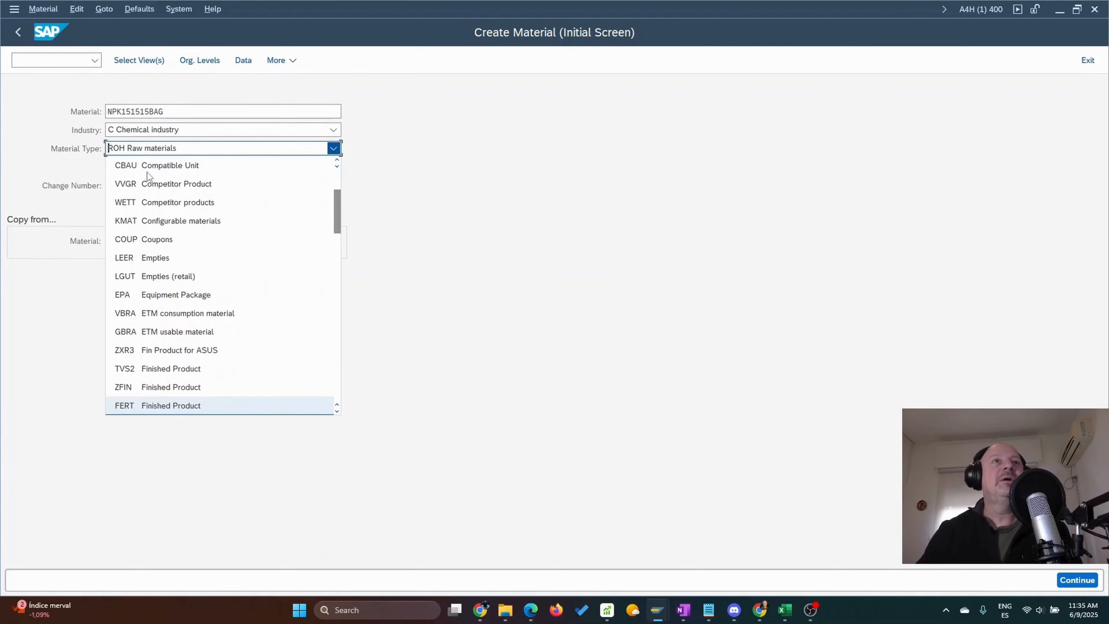
{"action": "left_click", "coordinate": [175, 406]}
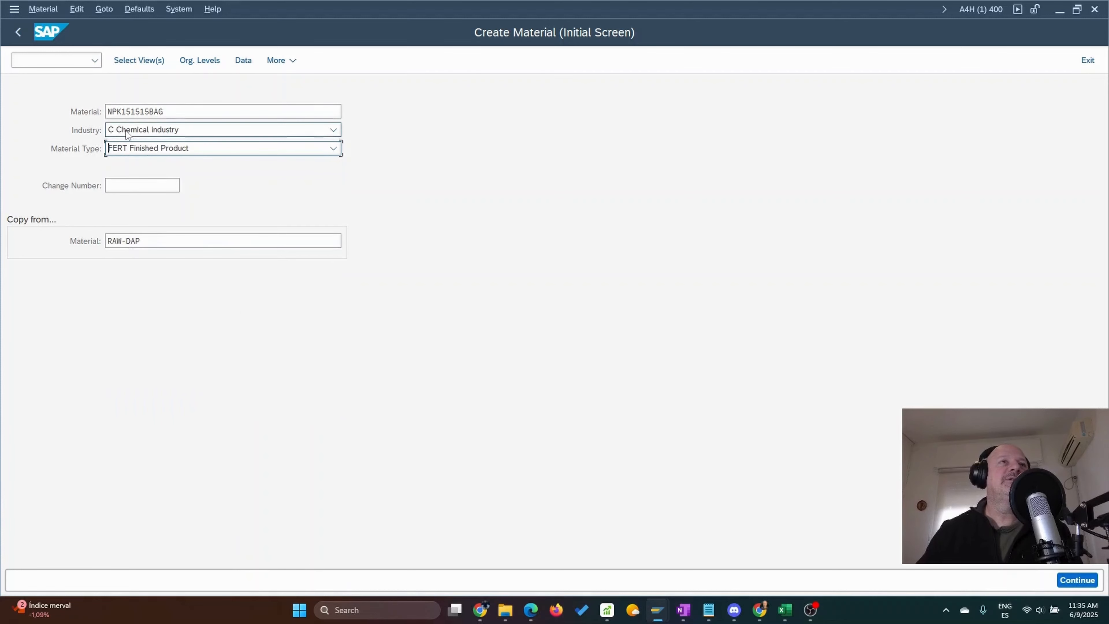
Step: Clear the reference material to copy from and continue to the view selection
{"action": "left_click_drag", "start_coordinate": [177, 241], "coordinate": [105, 241]}
{"action": "key", "text": "Delete"}
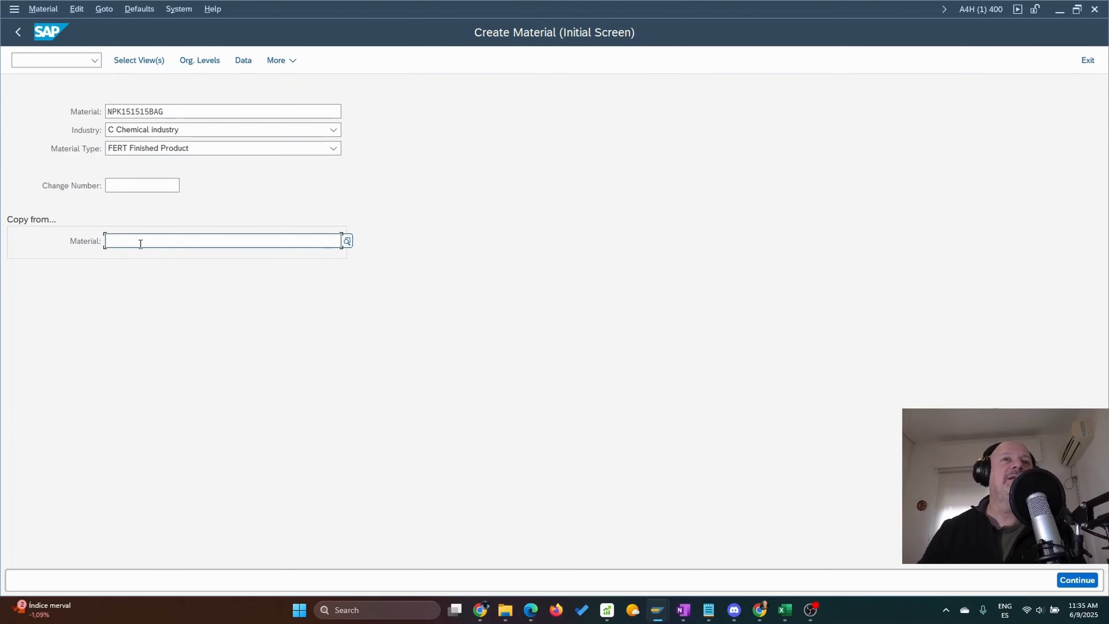
{"action": "left_click", "coordinate": [139, 111]}
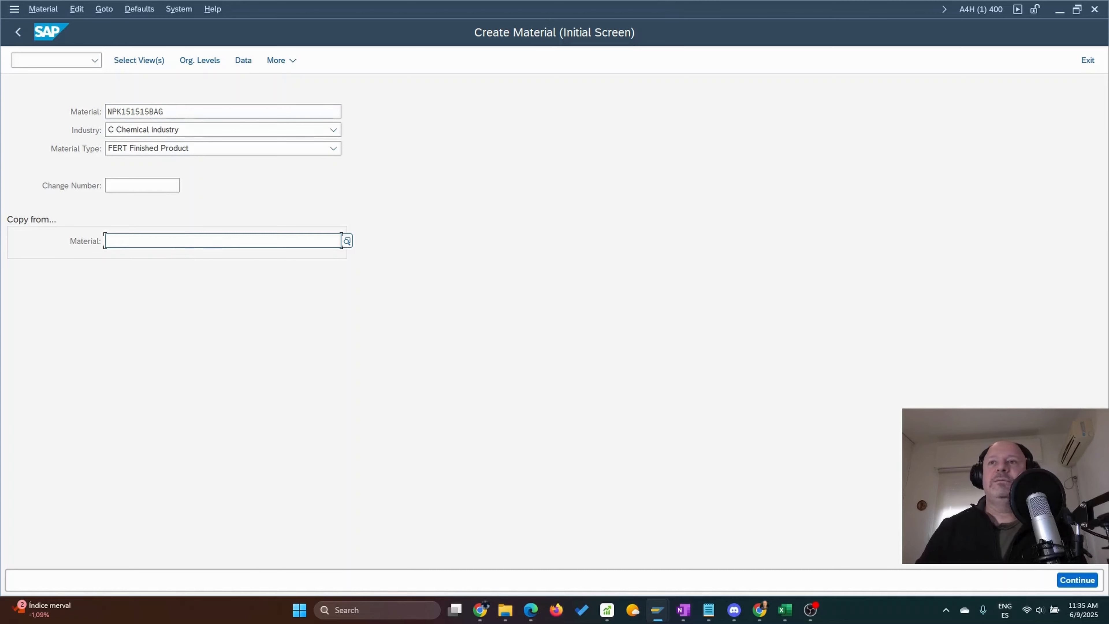
{"action": "left_click", "coordinate": [1074, 581]}
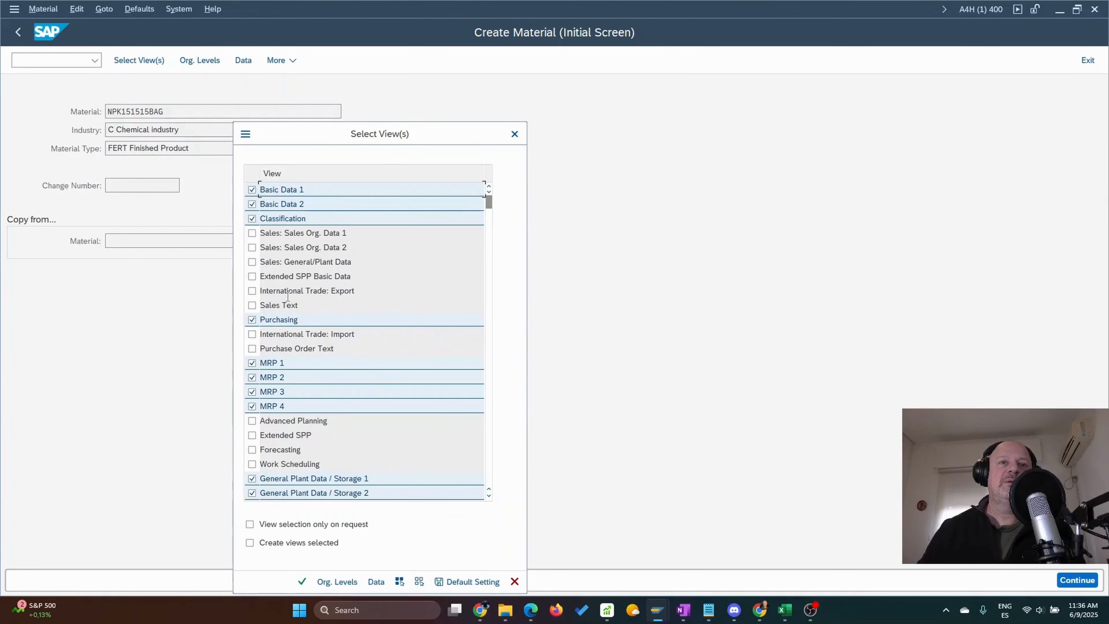
Step: Add the views Sales Org. Data 1, Sales Org. Data 2, Sales General/Plant Data and Advanced Planning, and confirm the view selection
{"action": "left_click", "coordinate": [252, 233]}
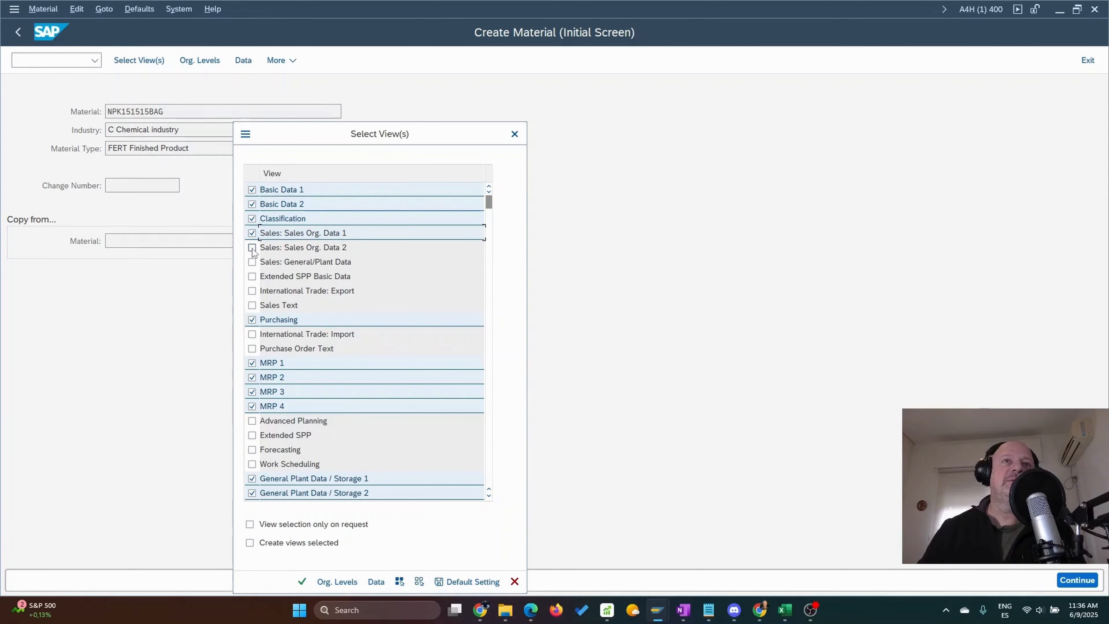
{"action": "left_click", "coordinate": [252, 248]}
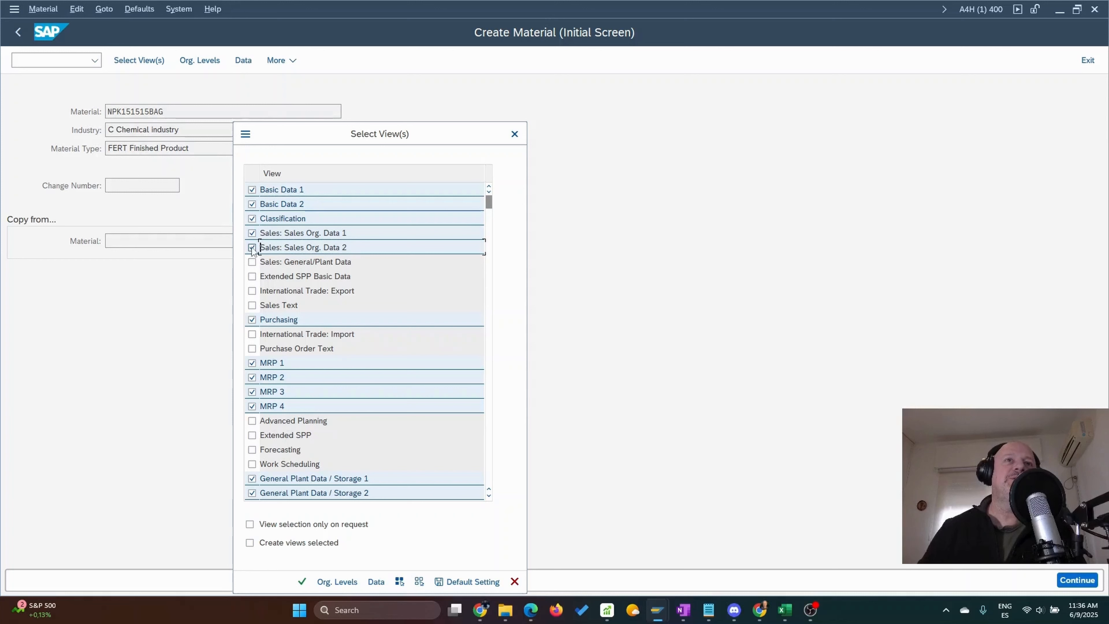
{"action": "left_click", "coordinate": [252, 262]}
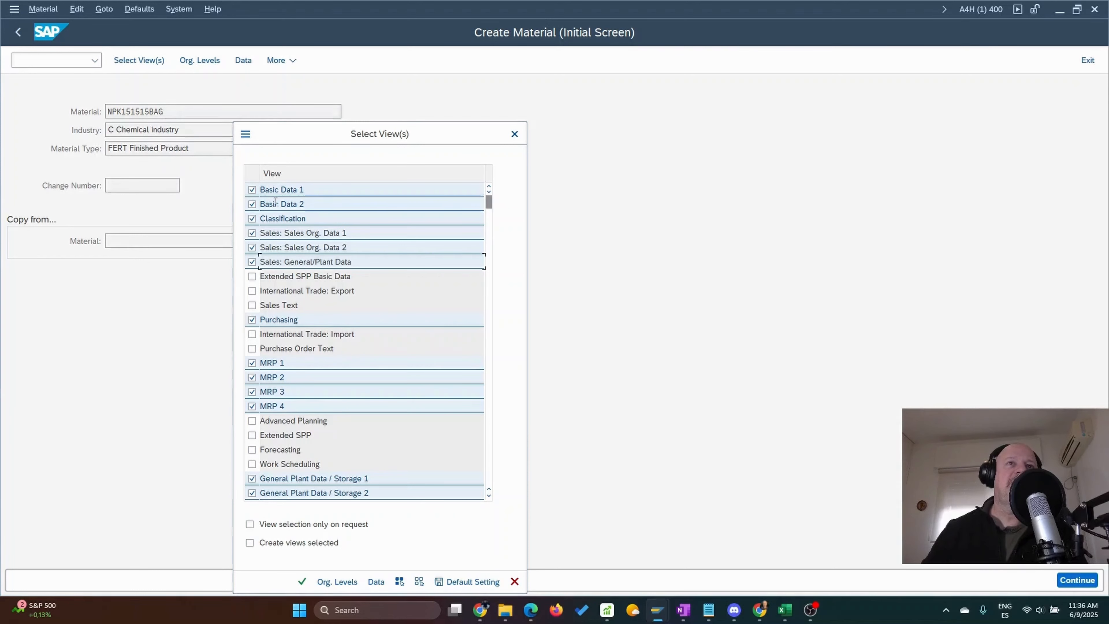
{"action": "left_click", "coordinate": [299, 422]}
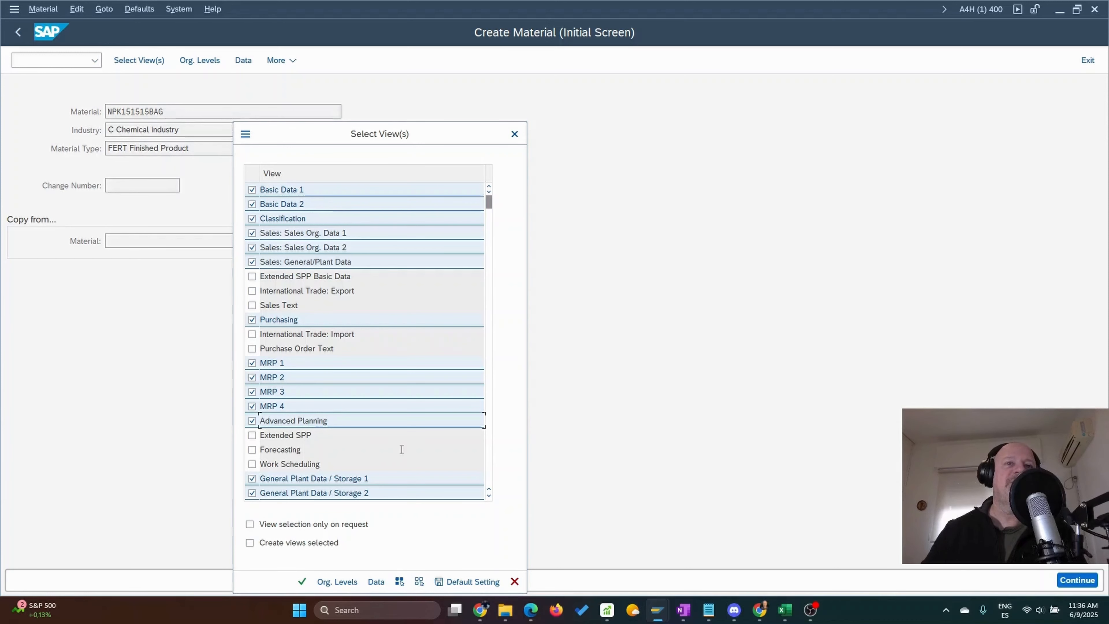
{"action": "left_click", "coordinate": [302, 581]}
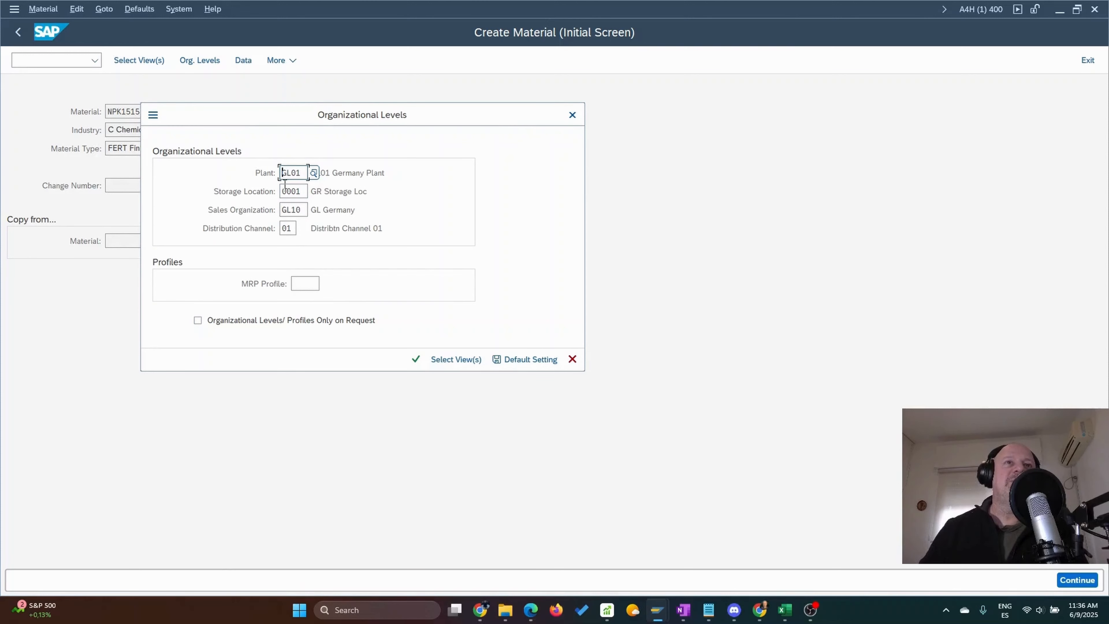
Step: Set the storage location to 0003 in the organizational levels and confirm them
{"action": "left_click", "coordinate": [301, 192]}
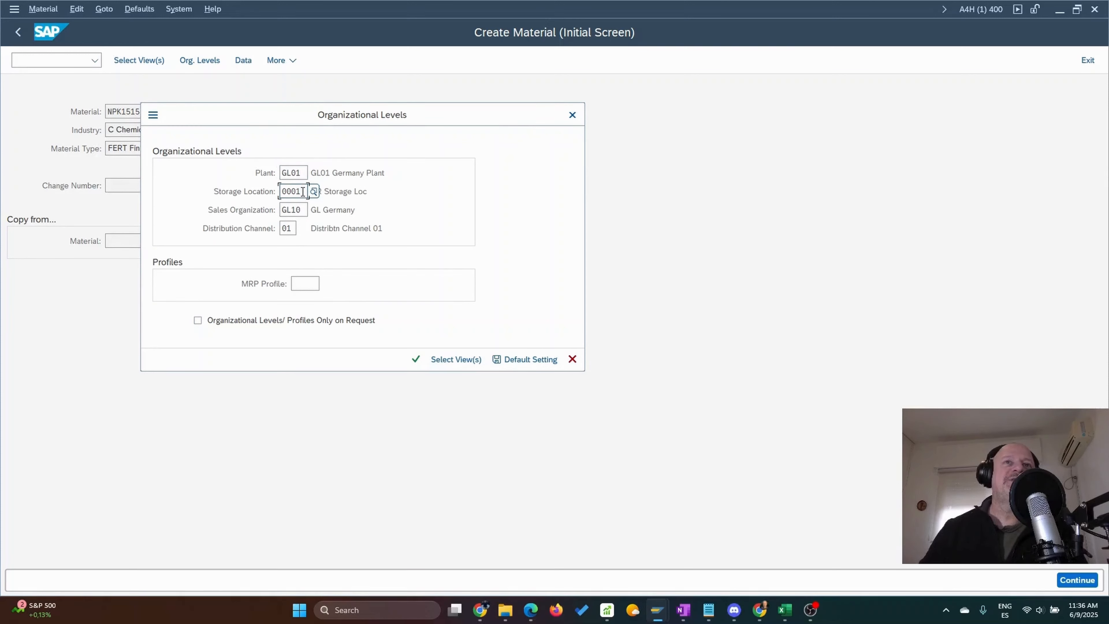
{"action": "left_click", "coordinate": [315, 193]}
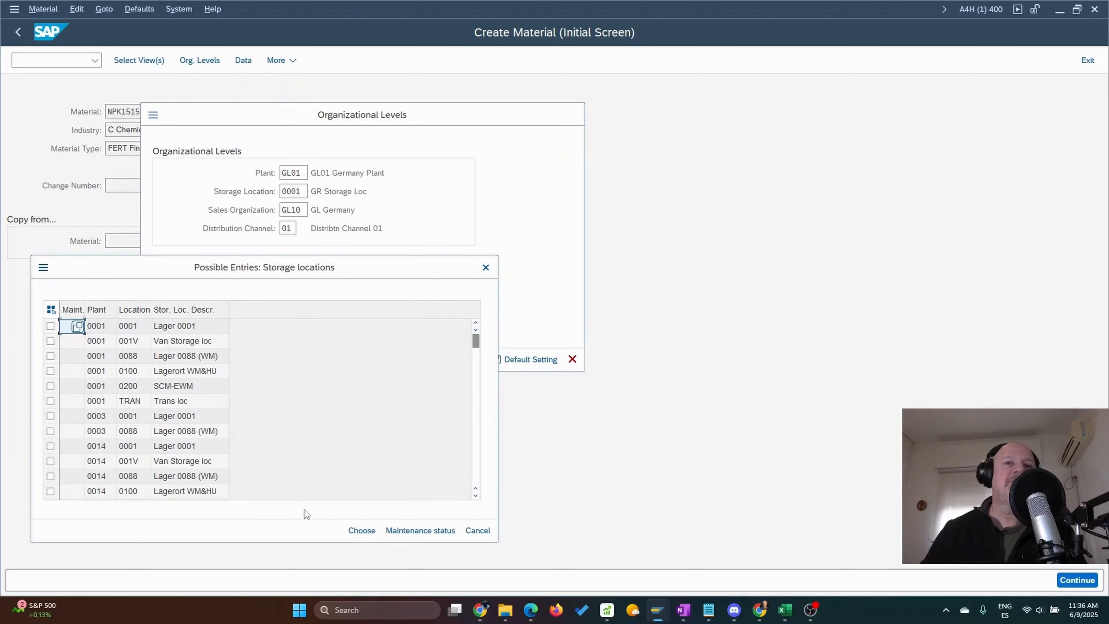
{"action": "left_click", "coordinate": [485, 267]}
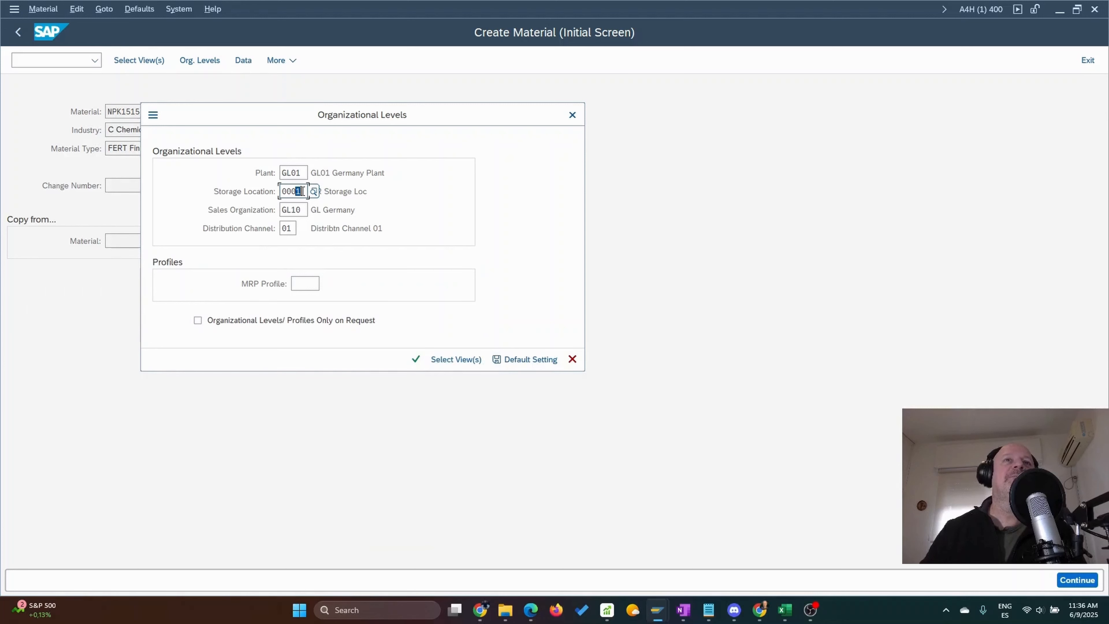
{"action": "key", "text": "BackSpace"}
{"action": "type", "text": "3"}
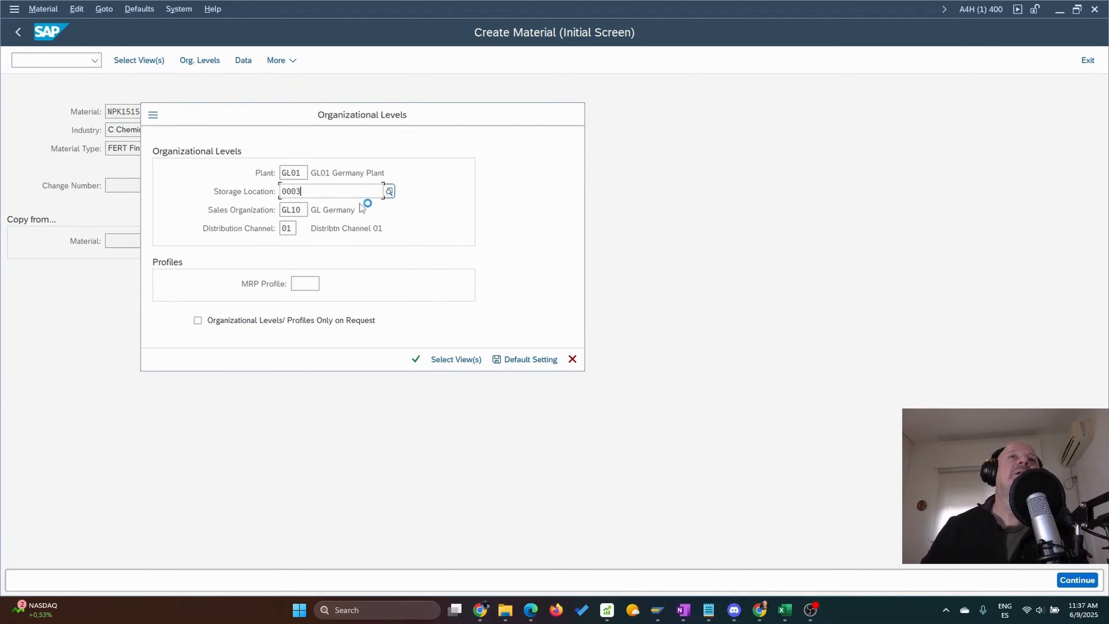
{"action": "left_click", "coordinate": [341, 246]}
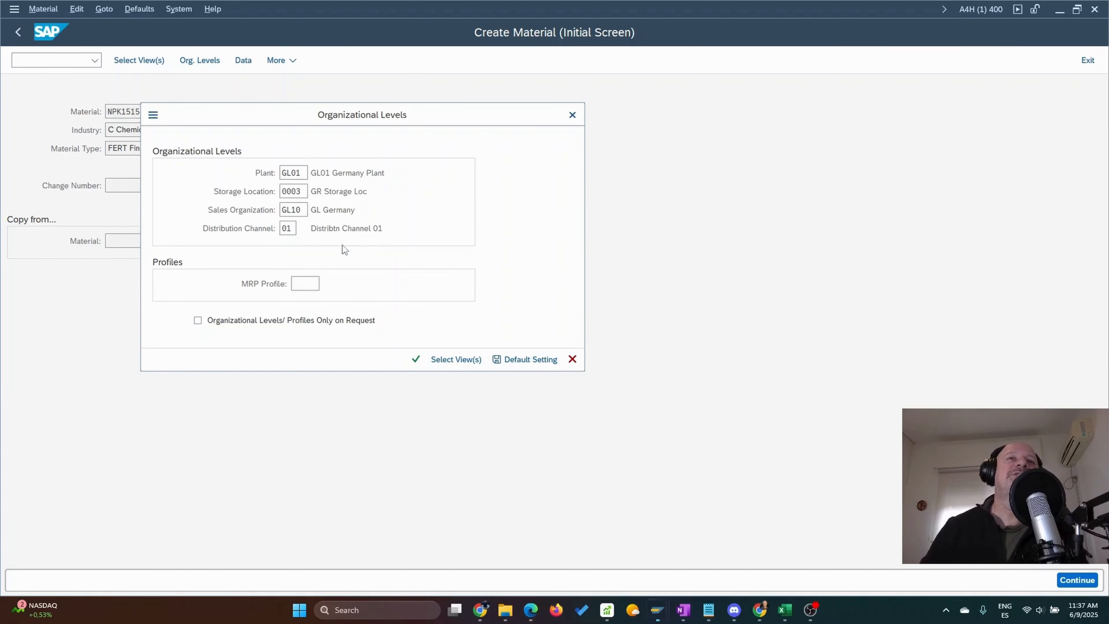
{"action": "left_click", "coordinate": [415, 359]}
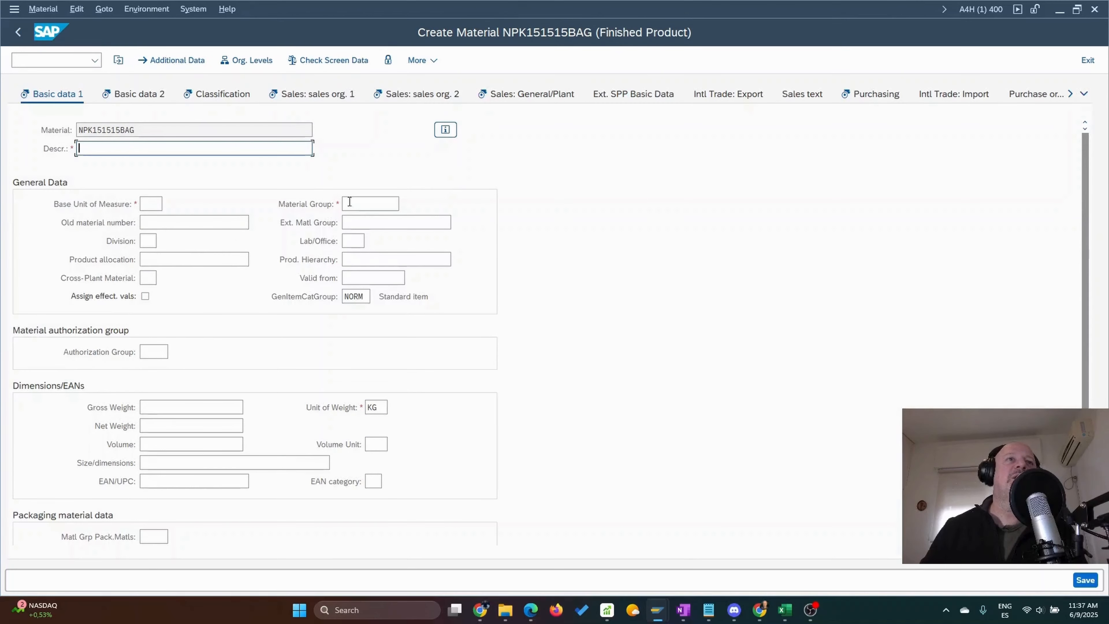
Step: Set the base unit of measure to PC and pick material group 009 Finished Goods
{"action": "left_click", "coordinate": [155, 205]}
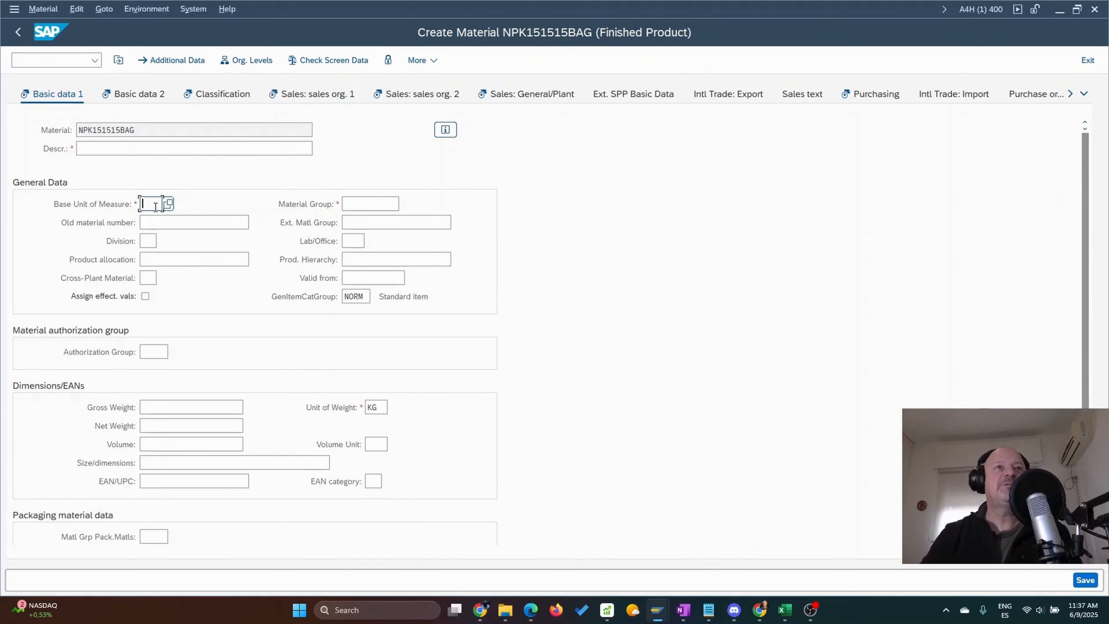
{"action": "type", "text": "P"}
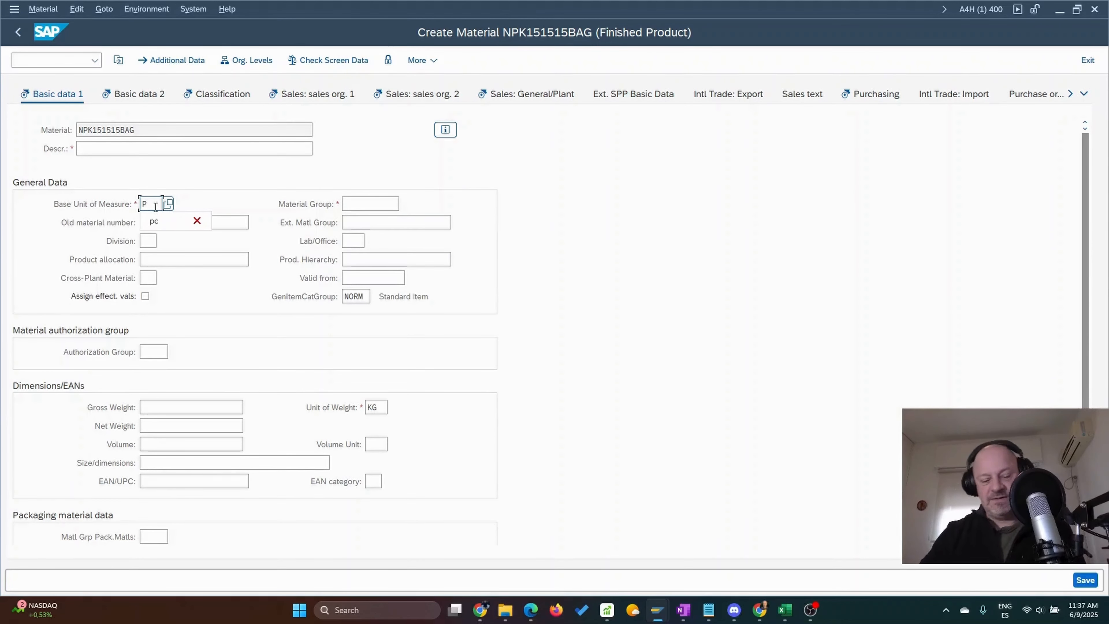
{"action": "type", "text": "C"}
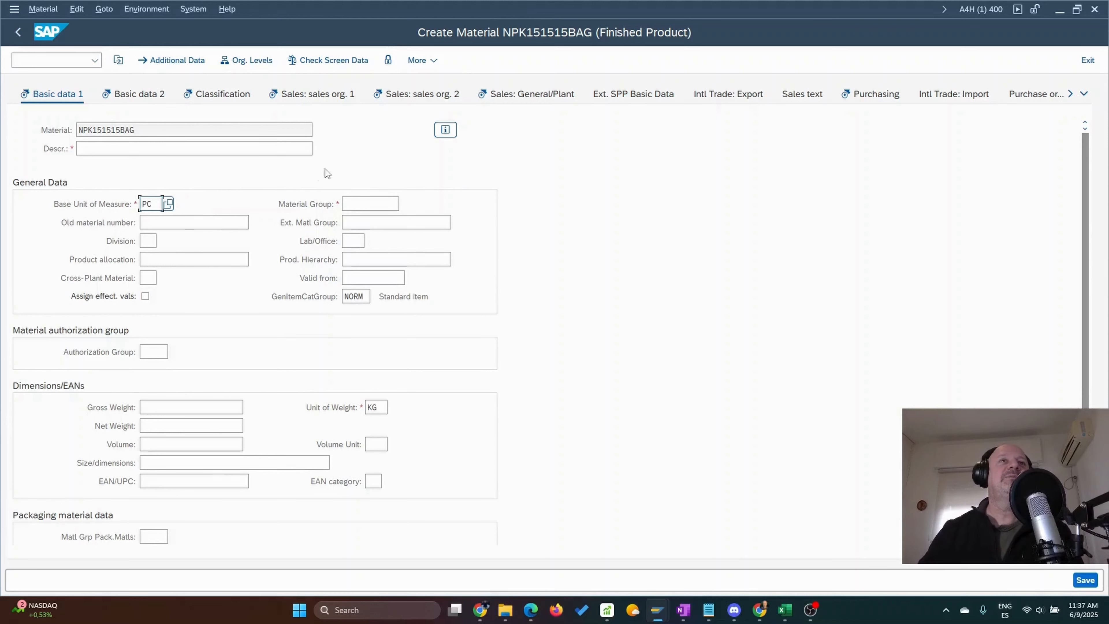
{"action": "left_click", "coordinate": [373, 203]}
{"action": "left_click", "coordinate": [404, 204]}
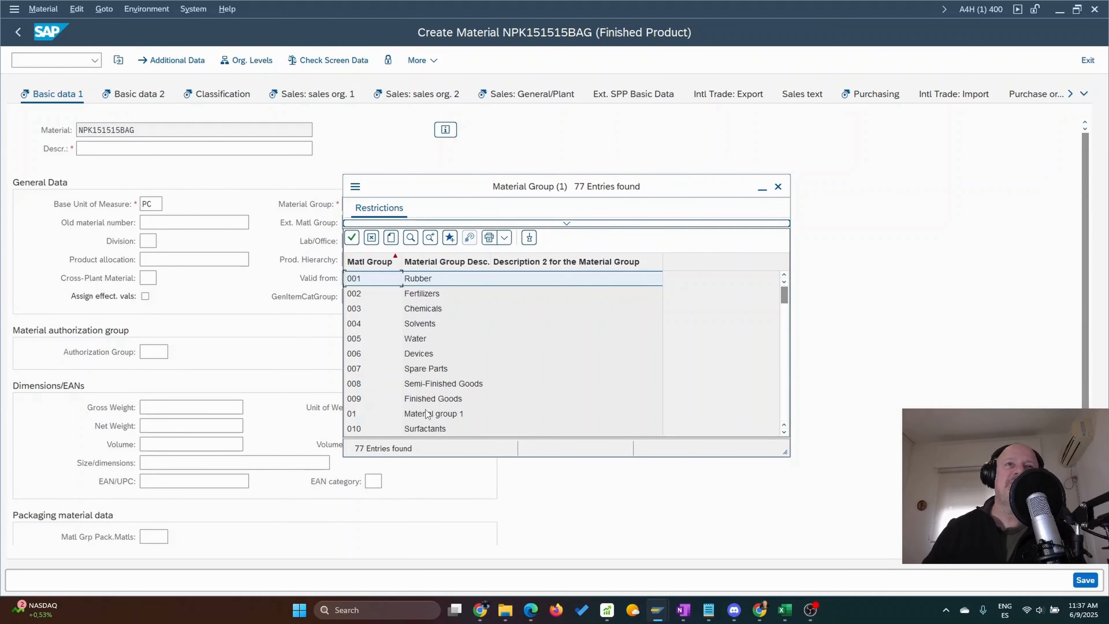
{"action": "double_click", "coordinate": [432, 398]}
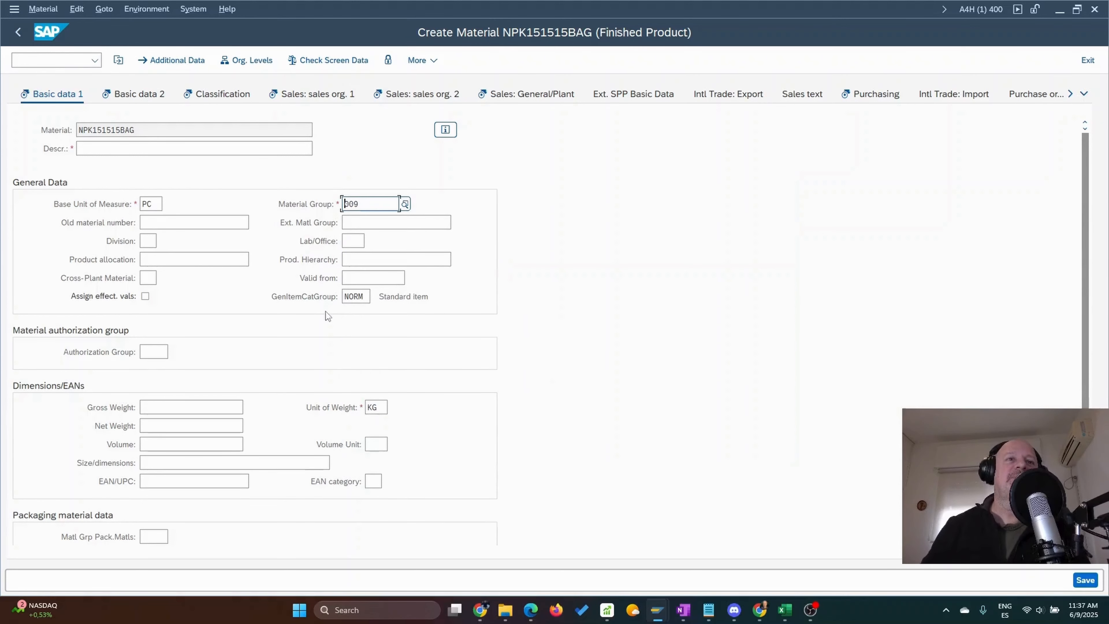
Step: Set both the gross weight and the net weight of the material to 1 kg
{"action": "left_click", "coordinate": [194, 400]}
{"action": "type", "text": "1"}
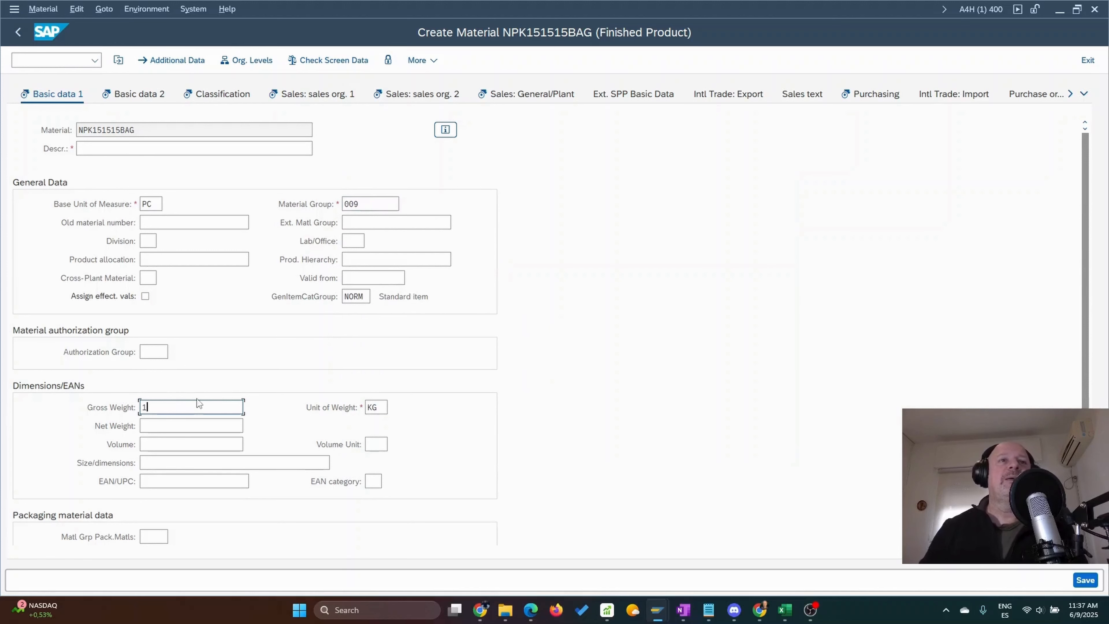
{"action": "key", "text": "Tab"}
{"action": "type", "text": "1"}
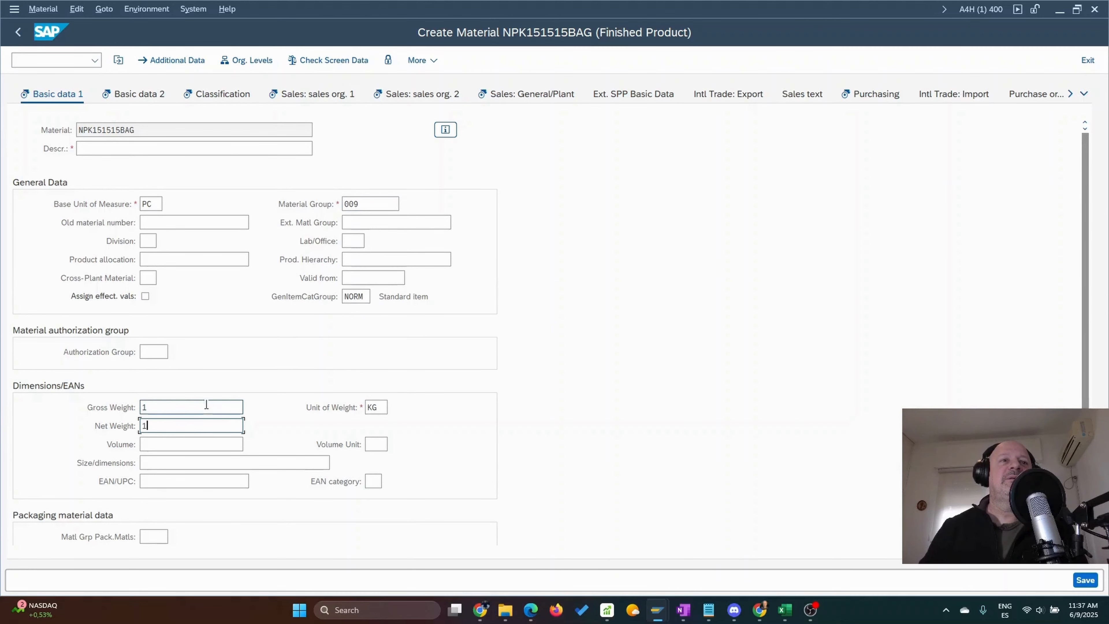
{"action": "scroll", "coordinate": [273, 352], "scroll_direction": "down", "scroll_amount": 3}
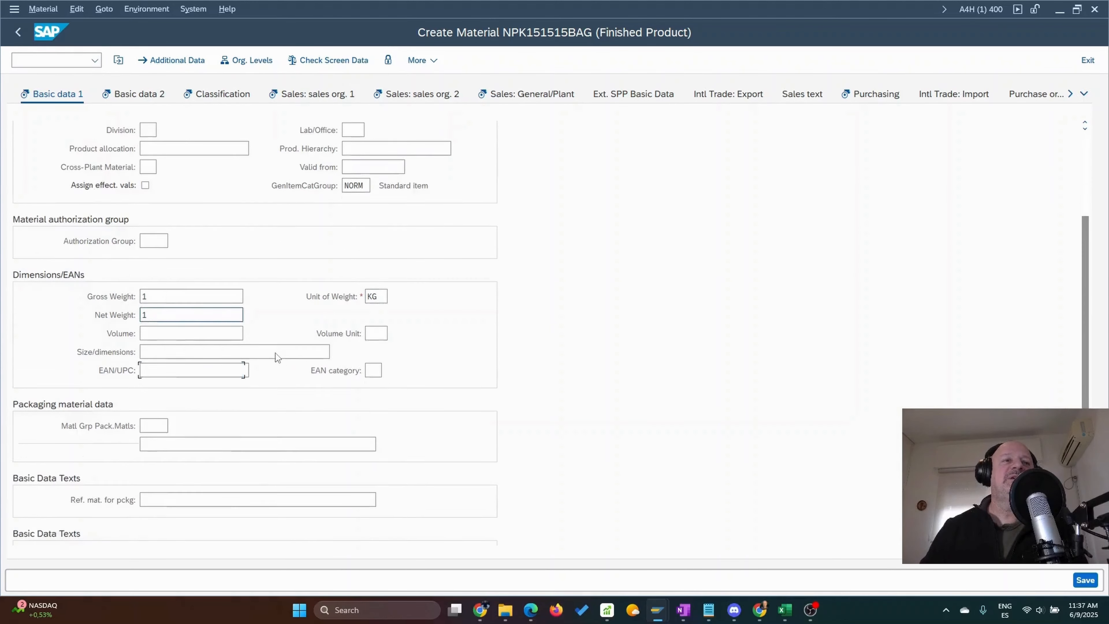
{"action": "scroll", "coordinate": [277, 352], "scroll_direction": "up", "scroll_amount": 3}
Step: Enter the material description "NPK 15-15-15 Compound Fertilizer" and proceed to the Basic data 2 view
{"action": "key", "text": "Return"}
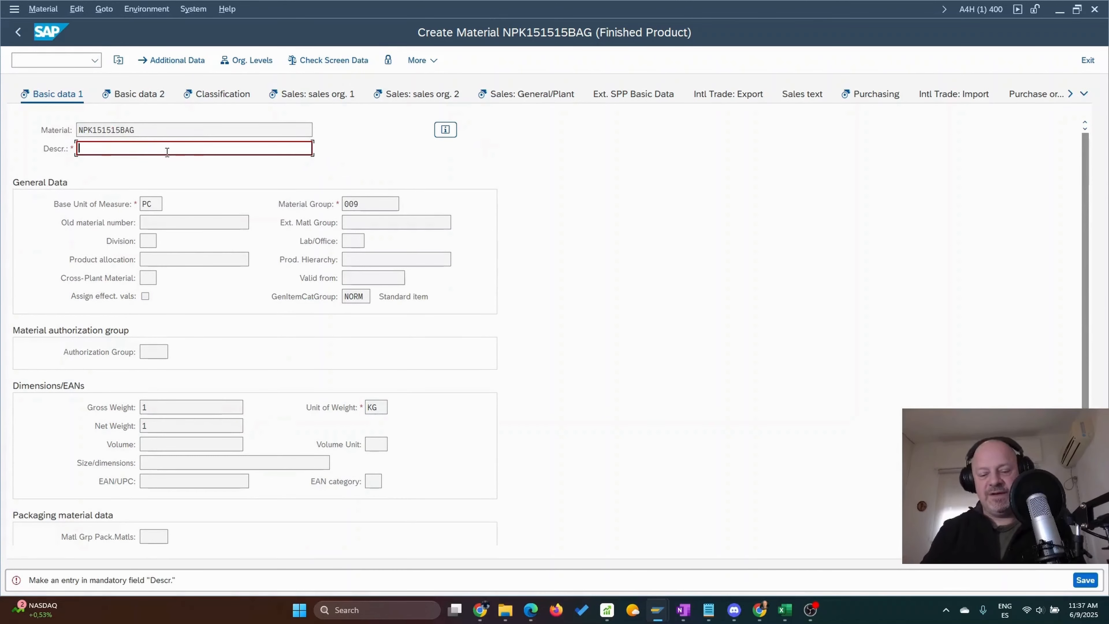
{"action": "type", "text": "NPK 15-15-15 Compound Fertilizer"}
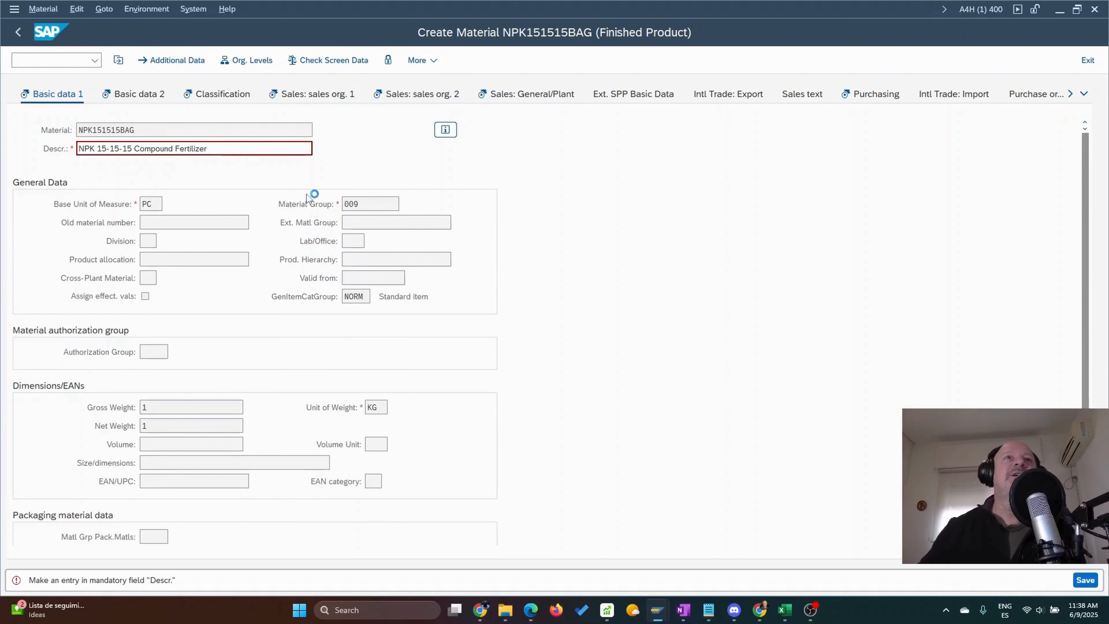
{"action": "key", "text": "Return"}
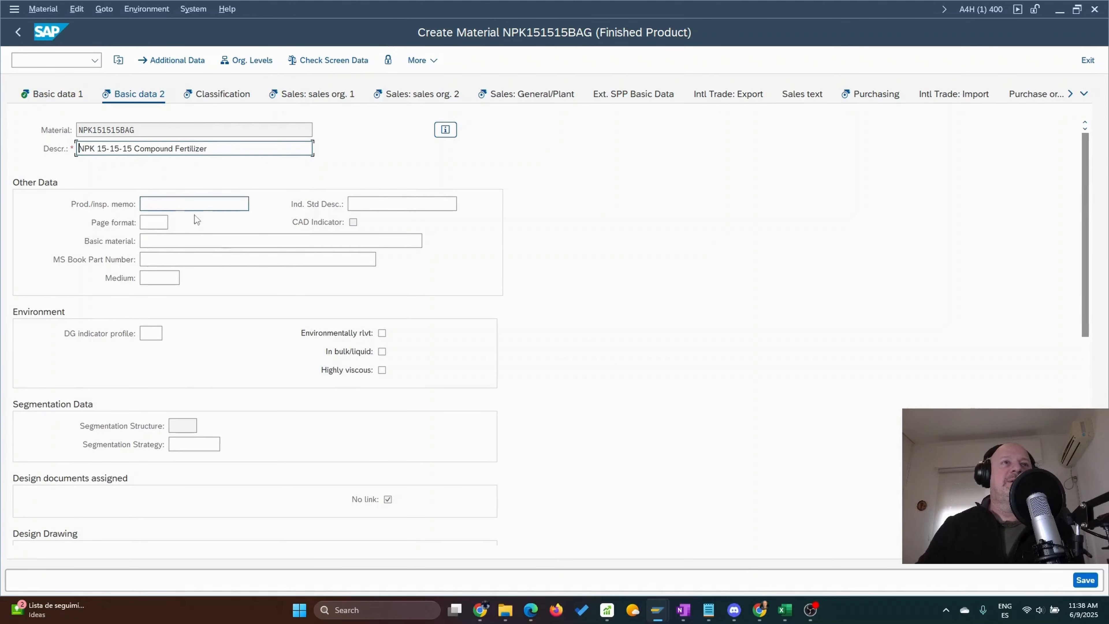
Step: Assign the batch determination class TVS1001 to the material in the Classification view and continue to the Sales: sales org. 1 view
{"action": "scroll", "coordinate": [224, 440], "scroll_direction": "down", "scroll_amount": 3}
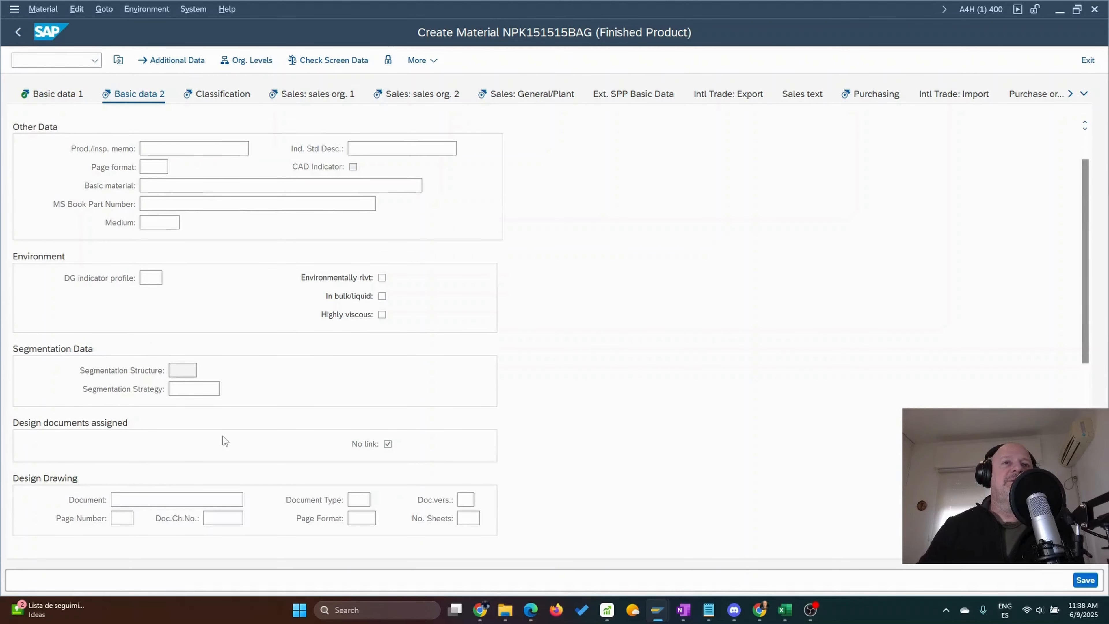
{"action": "scroll", "coordinate": [216, 304], "scroll_direction": "up", "scroll_amount": 3}
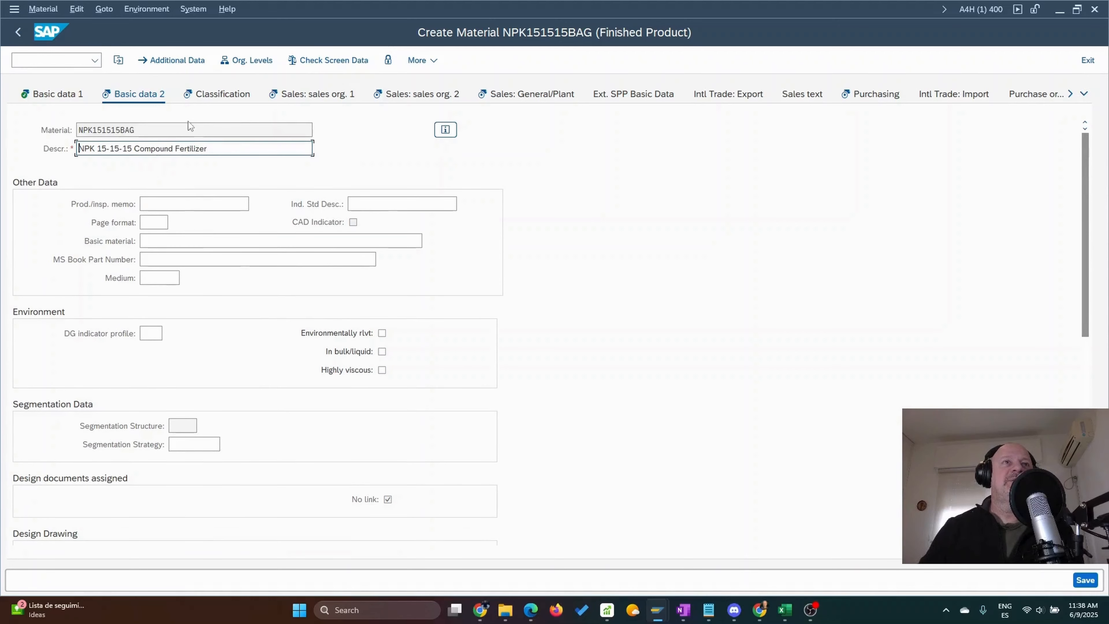
{"action": "left_click", "coordinate": [230, 98]}
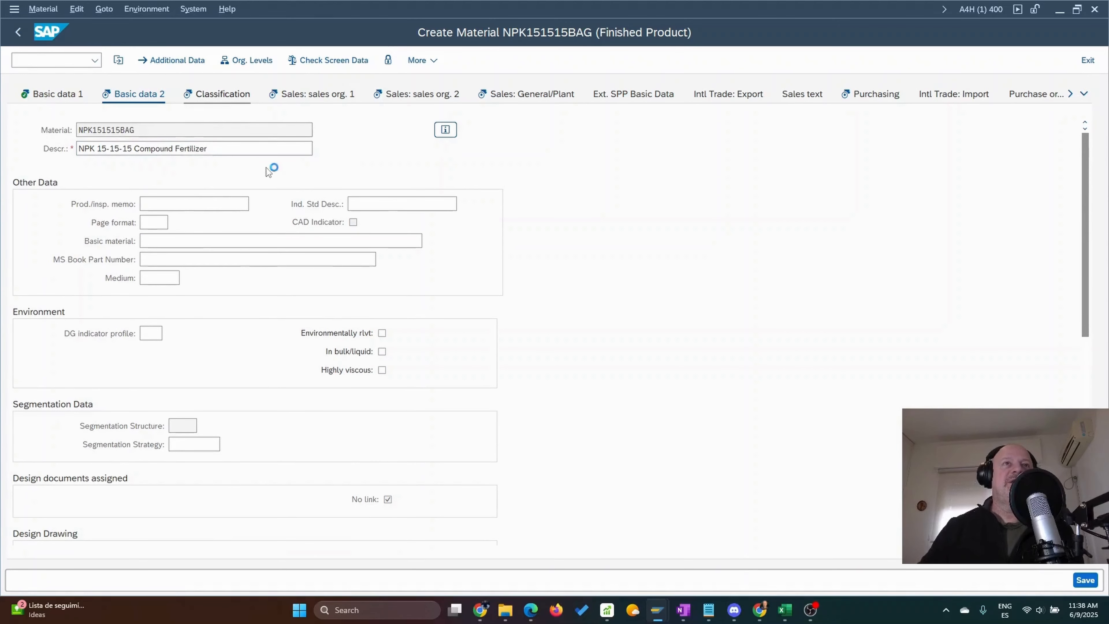
{"action": "left_click", "coordinate": [154, 223]}
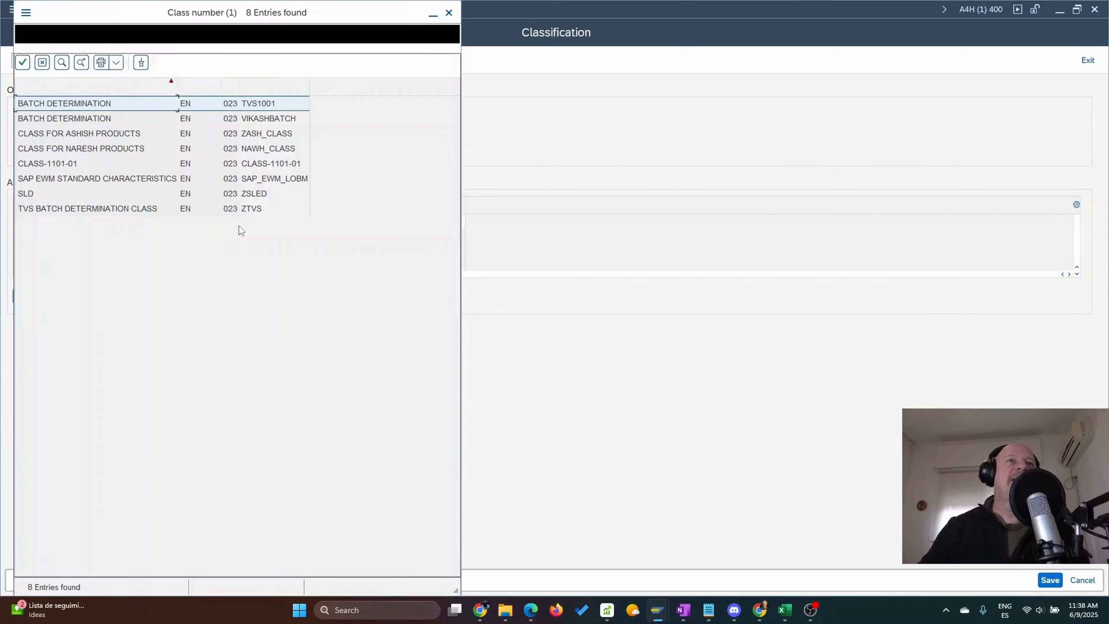
{"action": "double_click", "coordinate": [265, 104]}
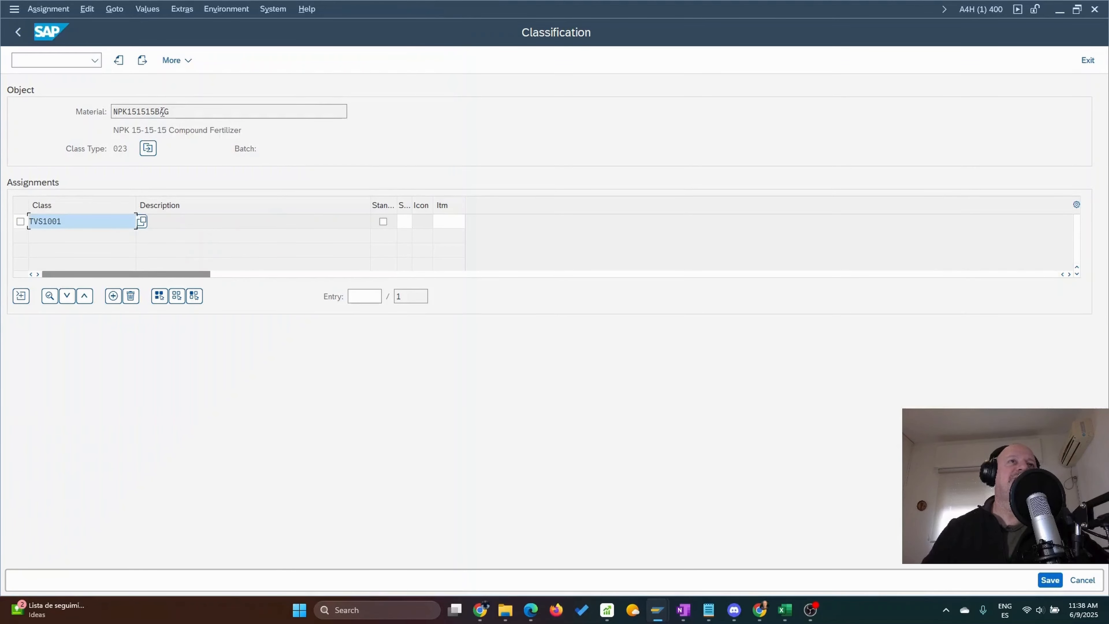
{"action": "left_click", "coordinate": [140, 60]}
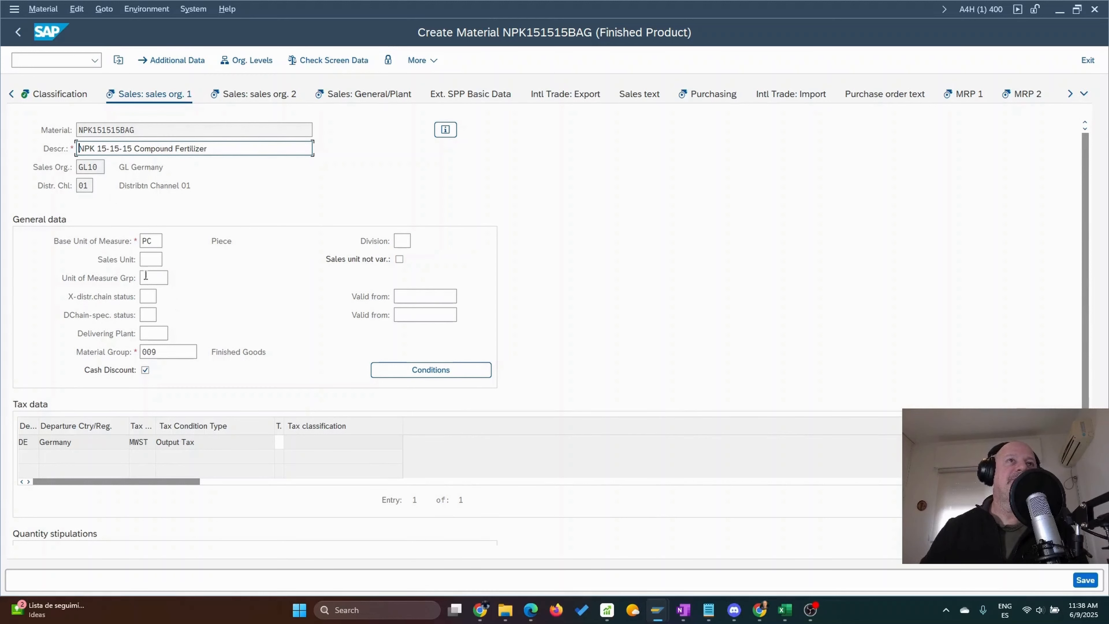
Step: Set the tax classification for the German output tax (MWST) to 1 Full tax
{"action": "left_click", "coordinate": [279, 442]}
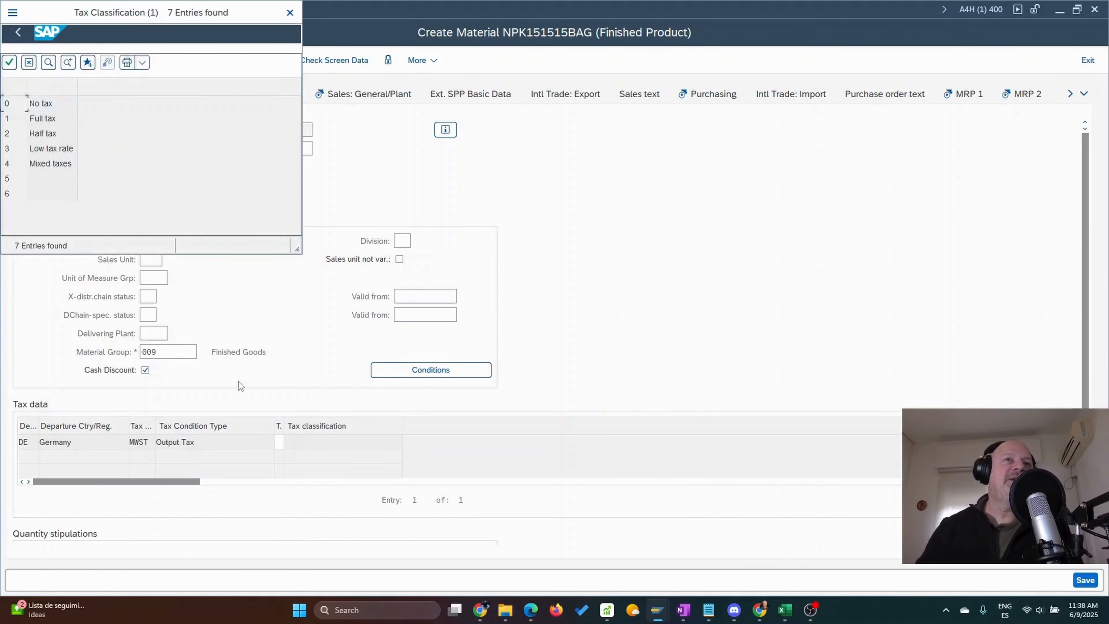
{"action": "double_click", "coordinate": [44, 123]}
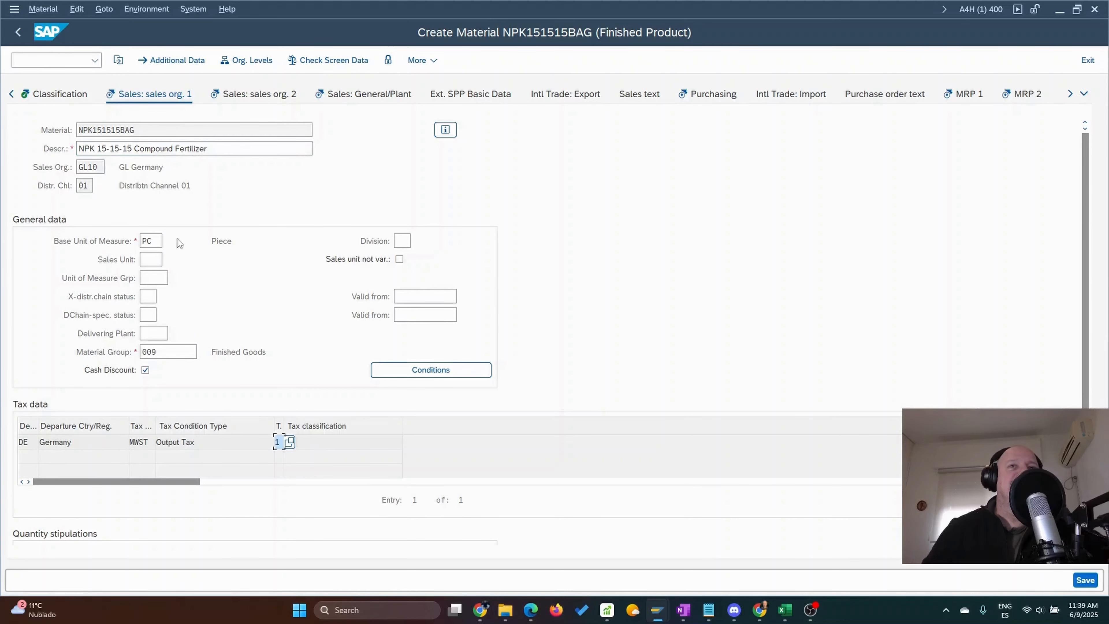
{"action": "double_click", "coordinate": [154, 240]}
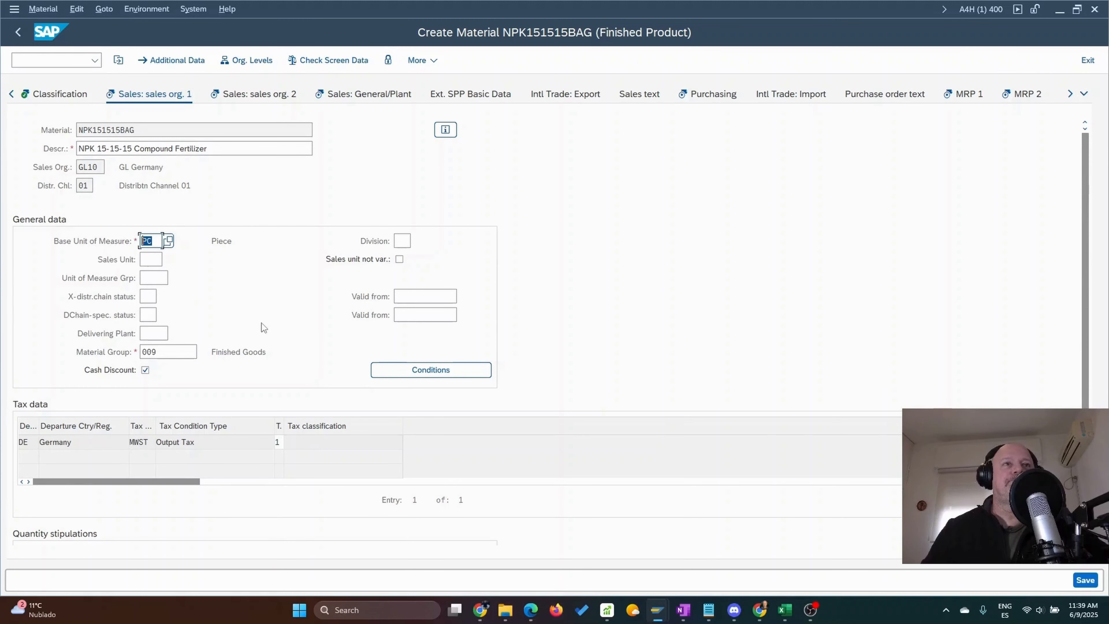
{"action": "scroll", "coordinate": [261, 322], "scroll_direction": "down", "scroll_amount": 2}
{"action": "scroll", "coordinate": [177, 278], "scroll_direction": "up", "scroll_amount": 2}
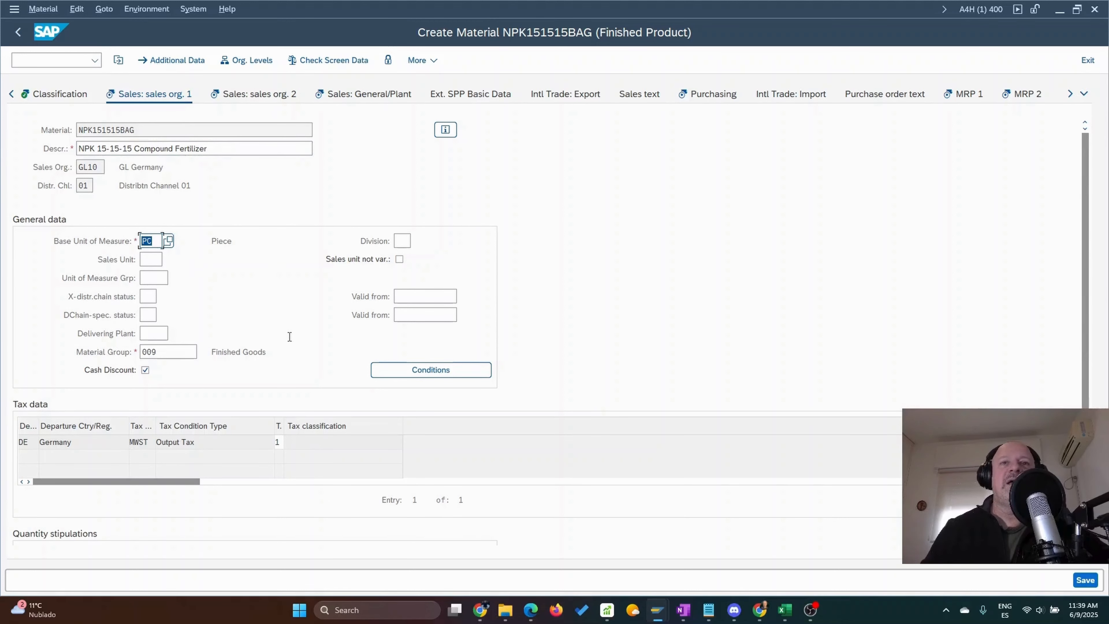
{"action": "scroll", "coordinate": [271, 393], "scroll_direction": "down", "scroll_amount": 3}
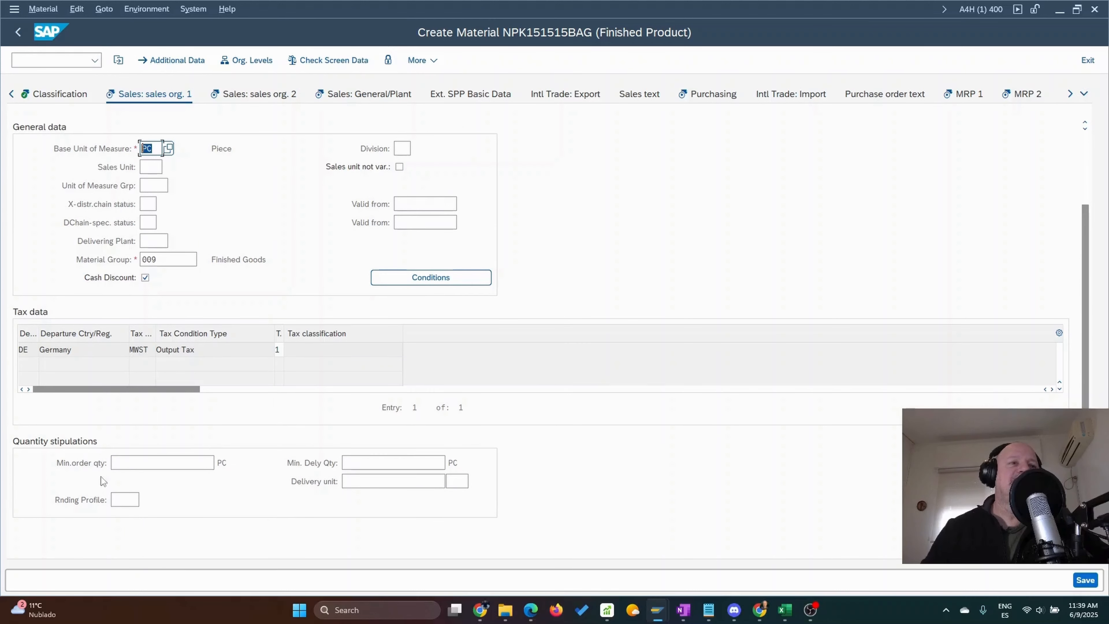
{"action": "scroll", "coordinate": [308, 304], "scroll_direction": "up", "scroll_amount": 2}
{"action": "scroll", "coordinate": [260, 455], "scroll_direction": "down", "scroll_amount": 2}
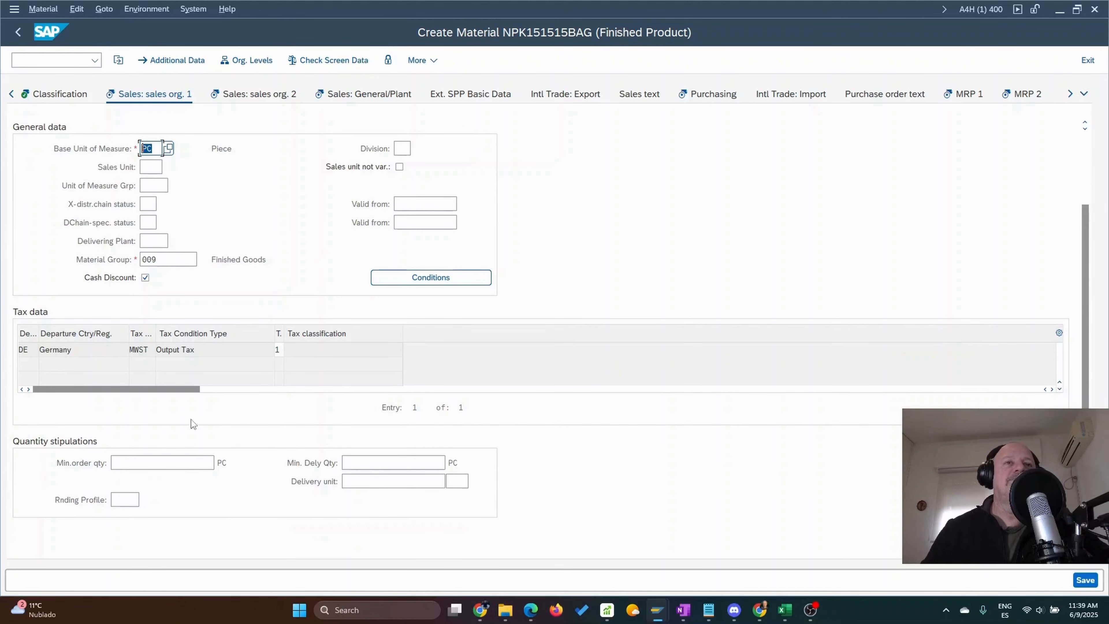
{"action": "scroll", "coordinate": [307, 266], "scroll_direction": "up", "scroll_amount": 3}
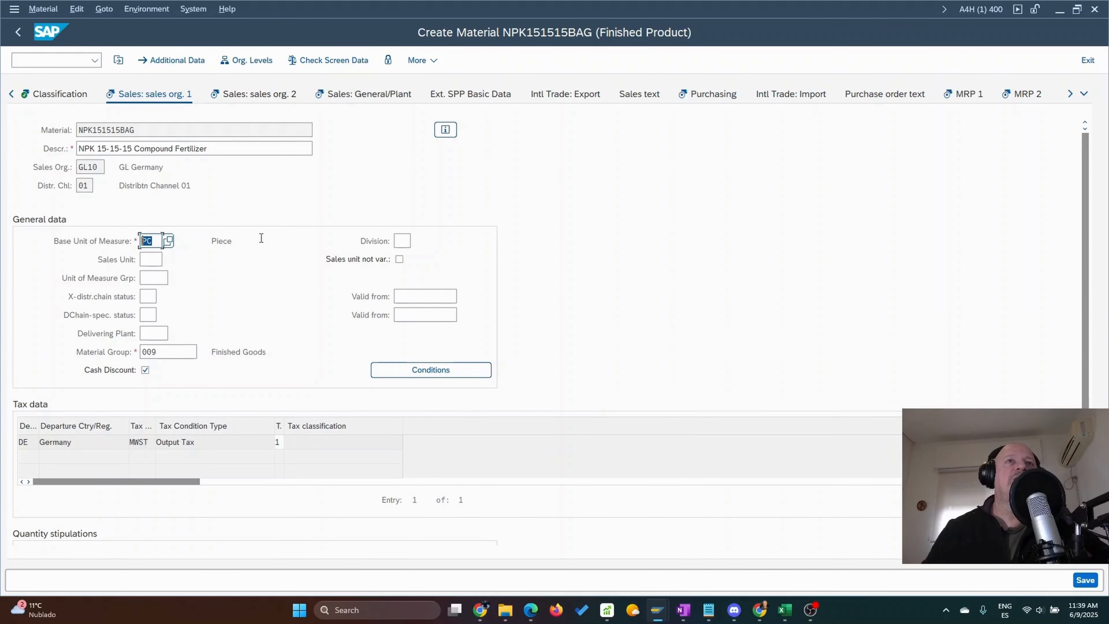
Step: Proceed to the Sales: sales org. 2 view and check the item category group and general item category group
{"action": "key", "text": "Return"}
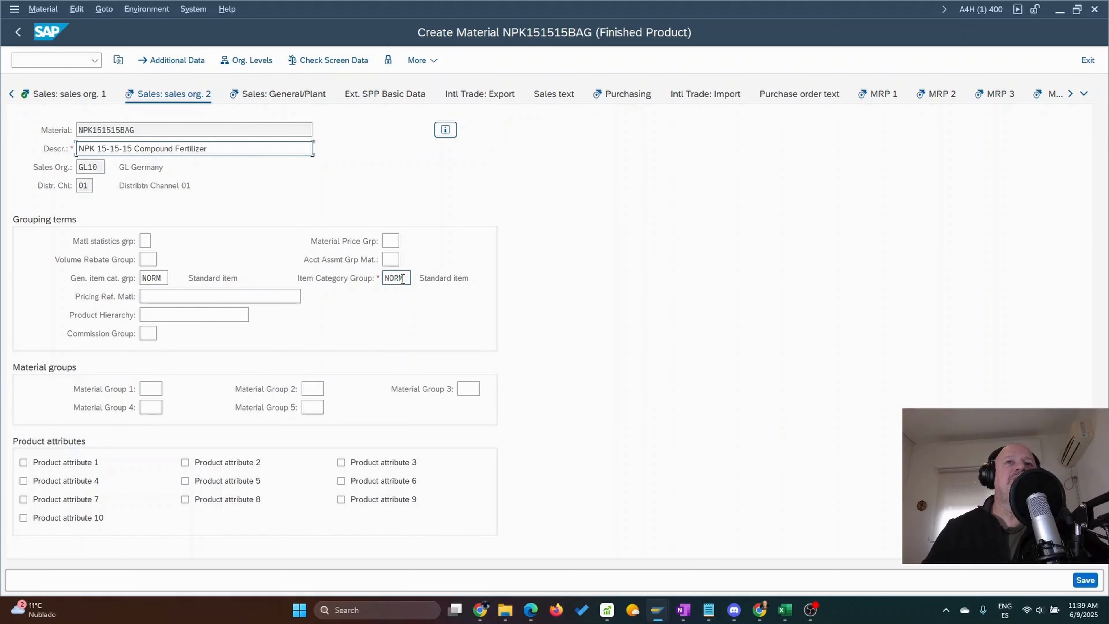
{"action": "left_click_drag", "start_coordinate": [405, 279], "coordinate": [361, 277]}
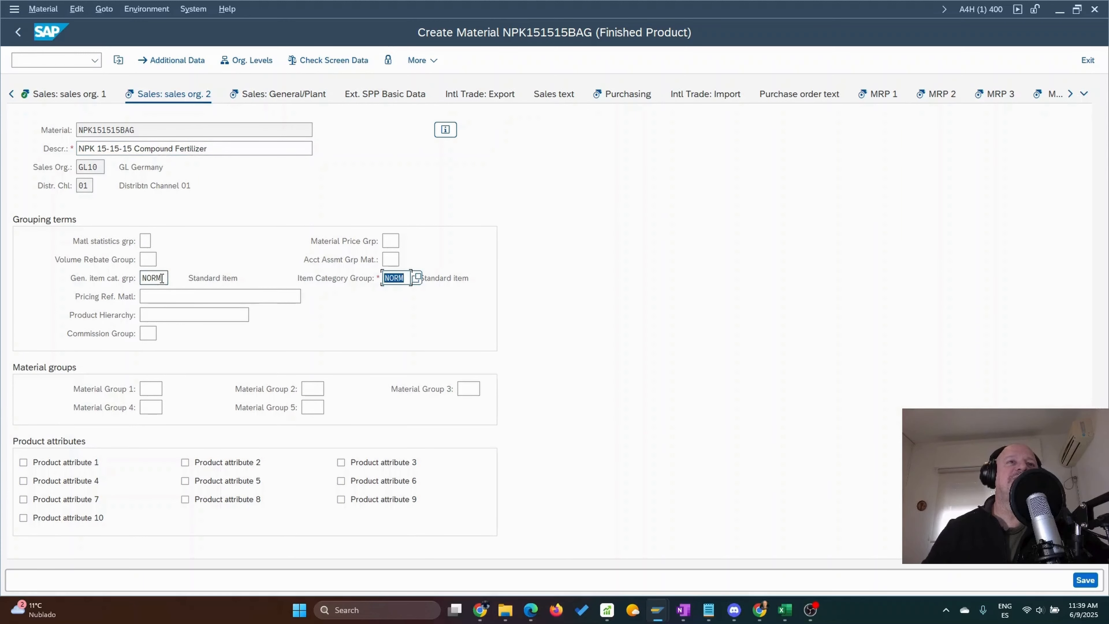
{"action": "left_click_drag", "start_coordinate": [163, 277], "coordinate": [99, 278]}
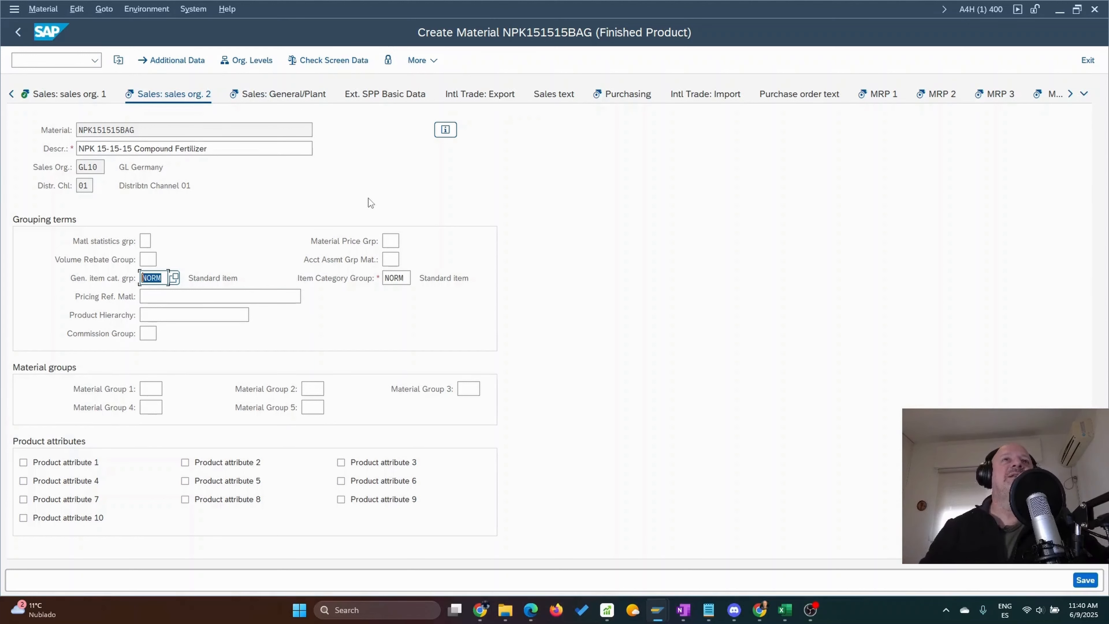
Step: In the Sales: General/Plant view, set the transportation group to 0001 On pallets and the loading group to 0001 Crane
{"action": "left_click", "coordinate": [307, 100]}
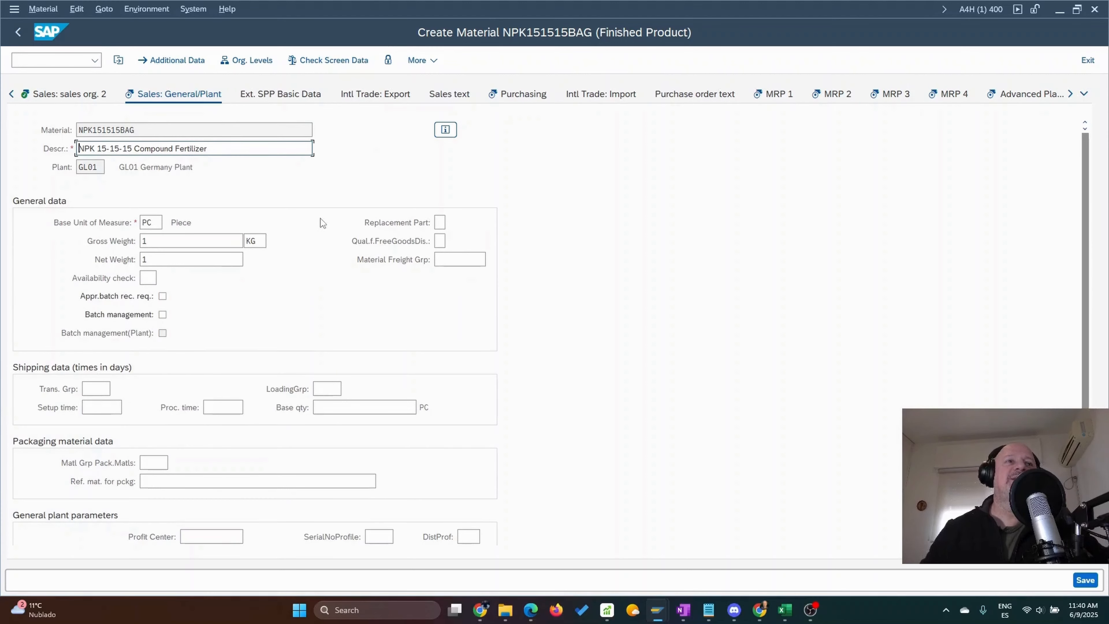
{"action": "left_click", "coordinate": [97, 388]}
{"action": "left_click", "coordinate": [116, 389]}
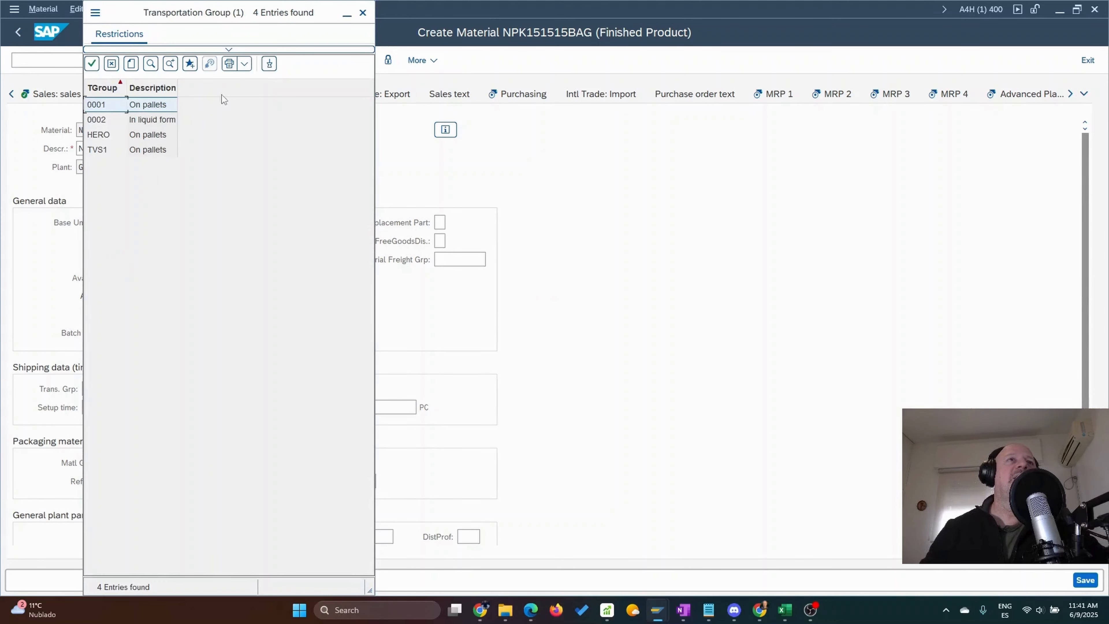
{"action": "double_click", "coordinate": [149, 107]}
{"action": "left_click", "coordinate": [332, 385]}
{"action": "left_click", "coordinate": [347, 389]}
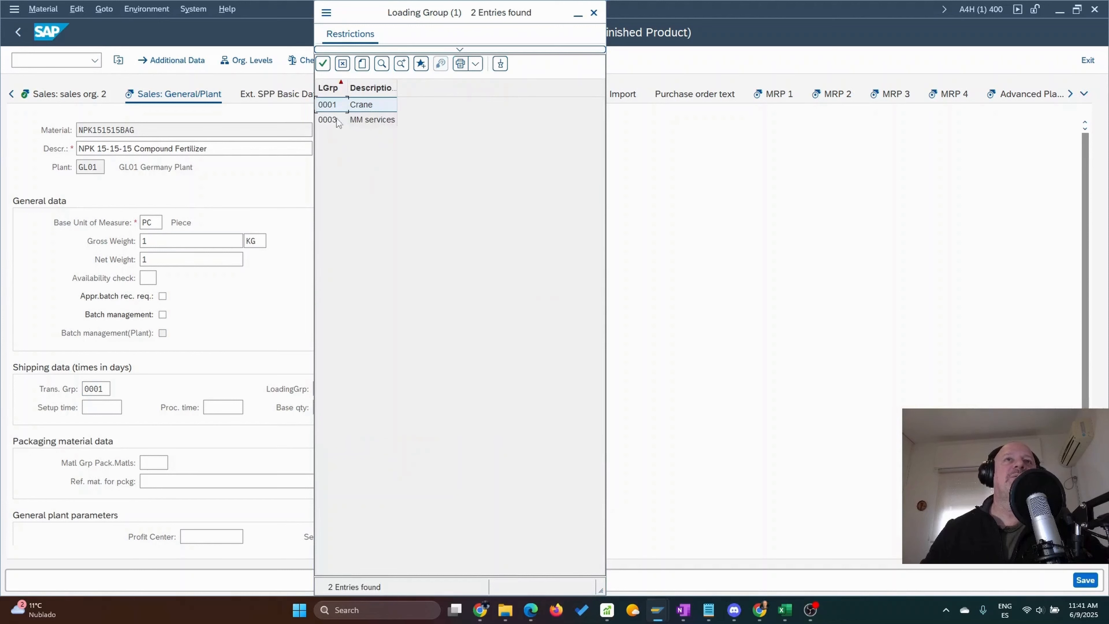
{"action": "double_click", "coordinate": [332, 104]}
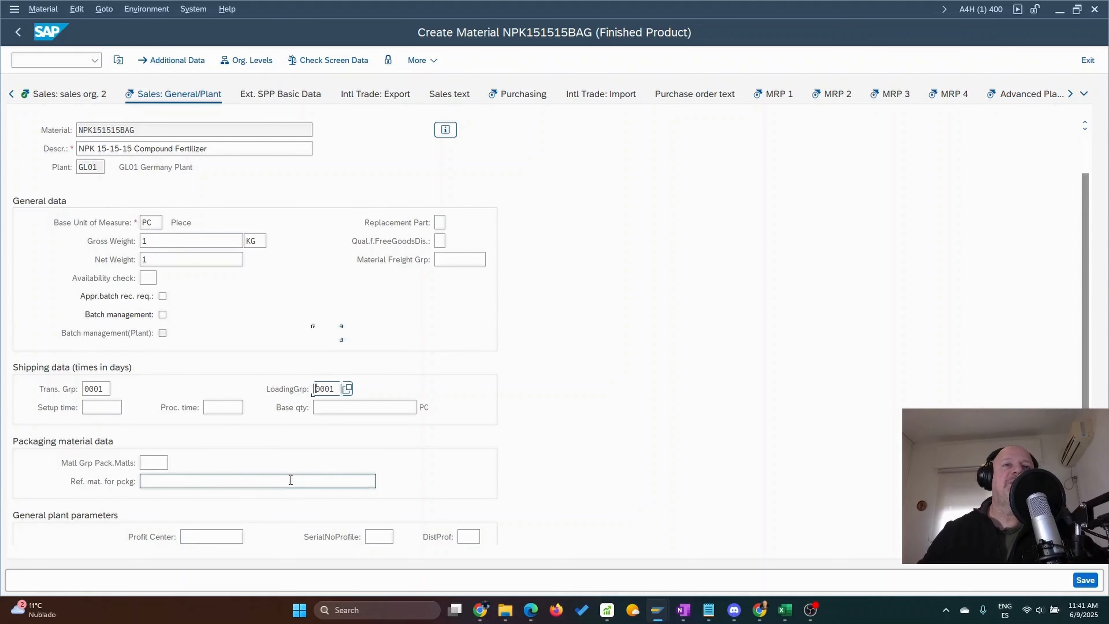
{"action": "scroll", "coordinate": [289, 478], "scroll_direction": "down", "scroll_amount": 2}
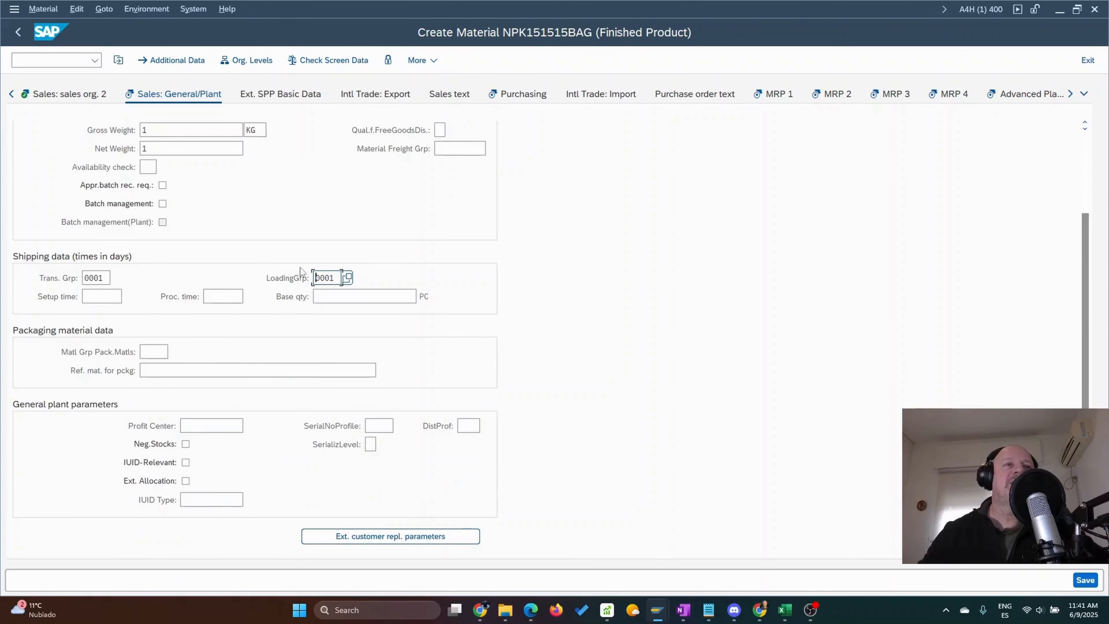
{"action": "scroll", "coordinate": [311, 306], "scroll_direction": "up", "scroll_amount": 2}
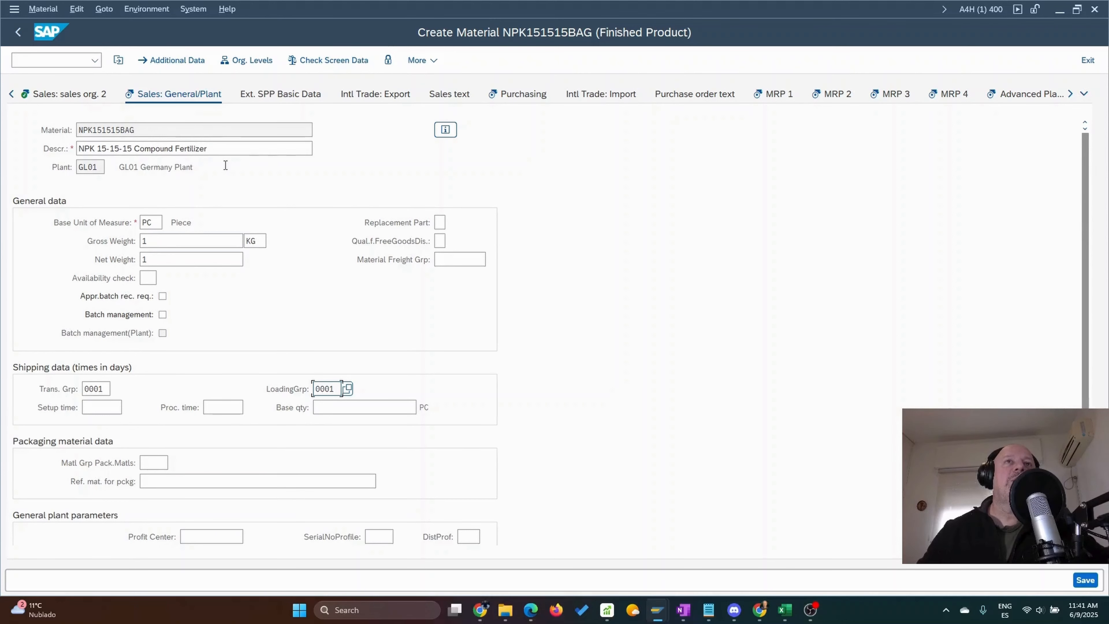
Step: Open the material's additional data and add a description line for language ES
{"action": "left_click", "coordinate": [176, 62]}
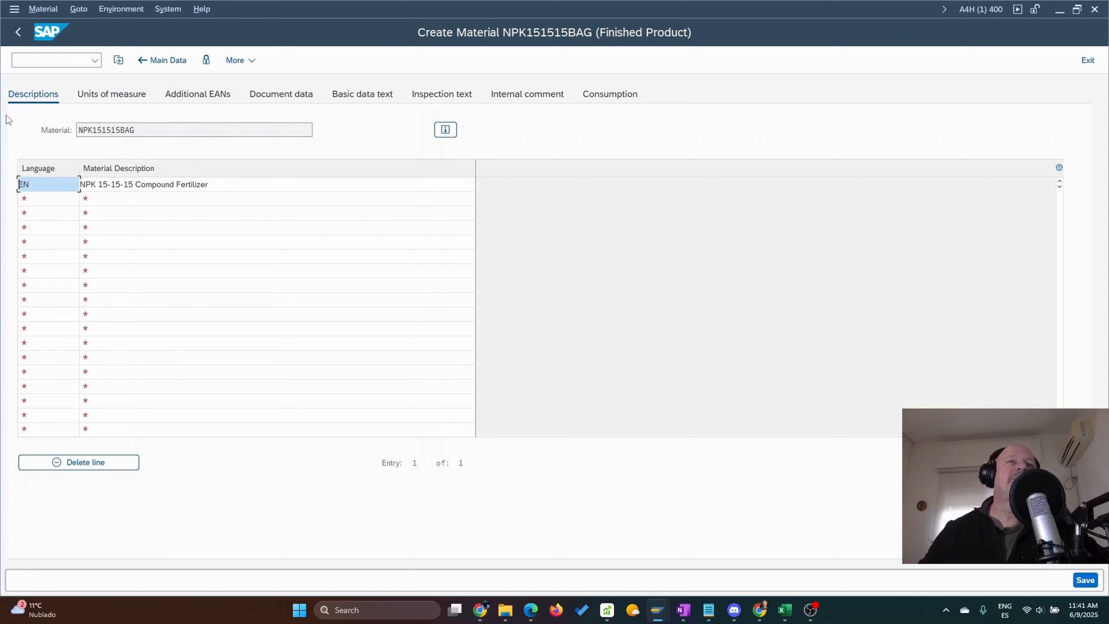
{"action": "left_click", "coordinate": [34, 198]}
{"action": "left_click", "coordinate": [117, 197]}
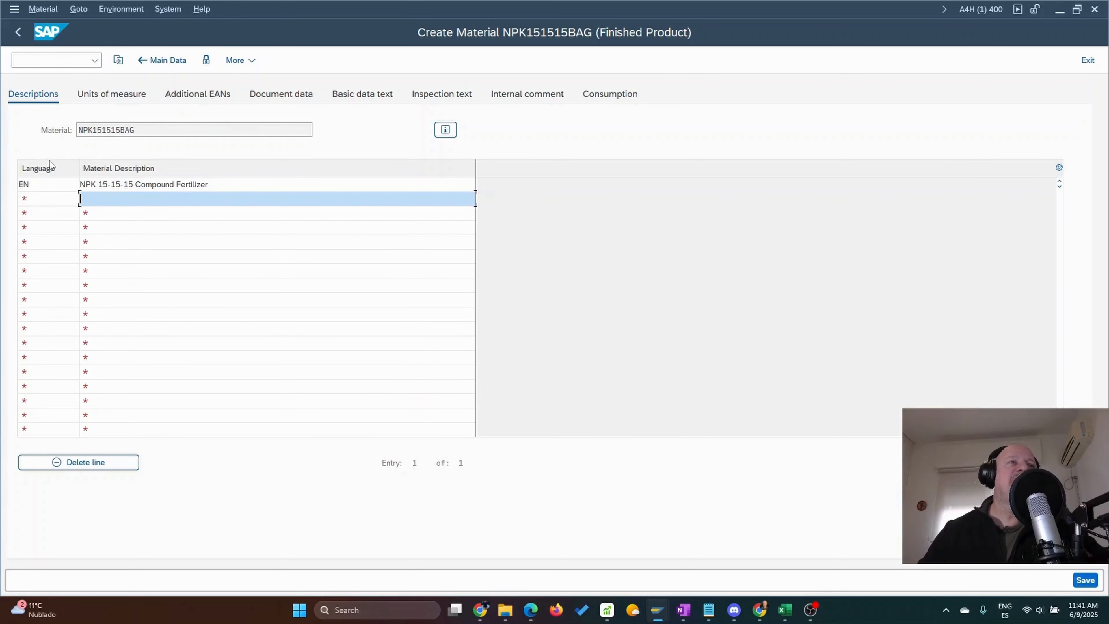
{"action": "left_click", "coordinate": [38, 199]}
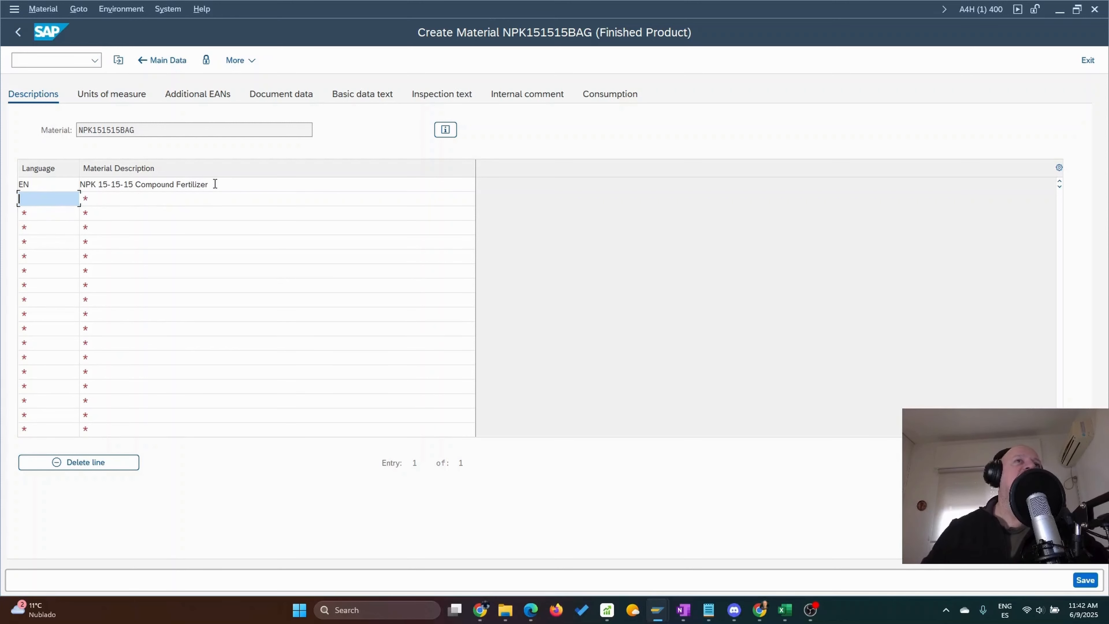
{"action": "left_click_drag", "start_coordinate": [211, 184], "coordinate": [70, 184]}
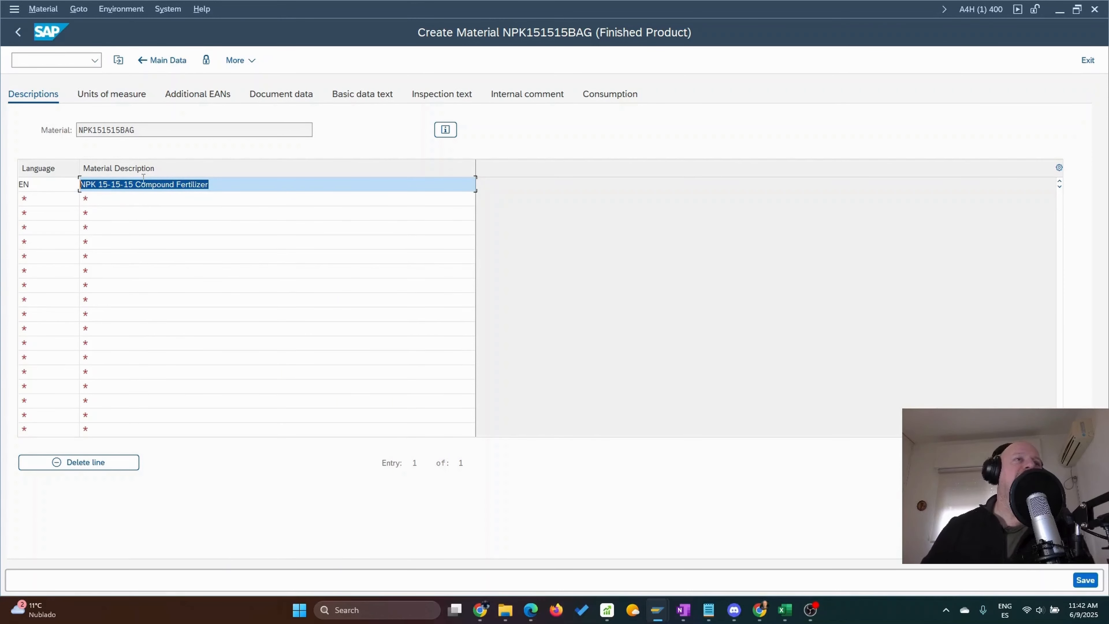
{"action": "left_click", "coordinate": [35, 198]}
{"action": "type", "text": "ES"}
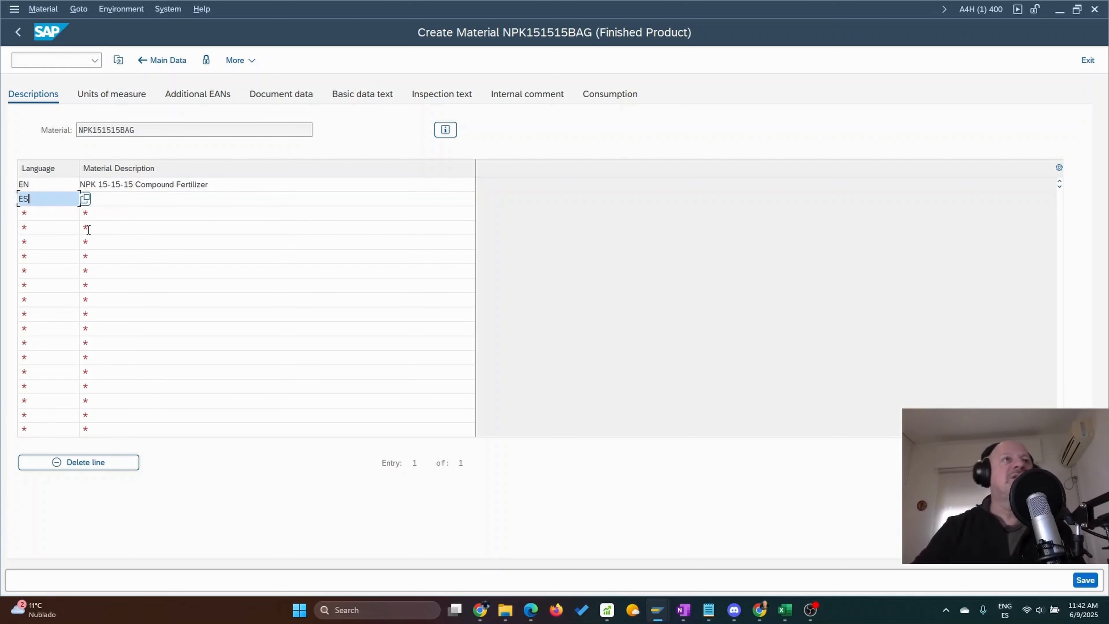
Step: Copy the English description "NPK 15-15-15 Compound Fertilizer" into the ES description line
{"action": "left_click", "coordinate": [105, 204]}
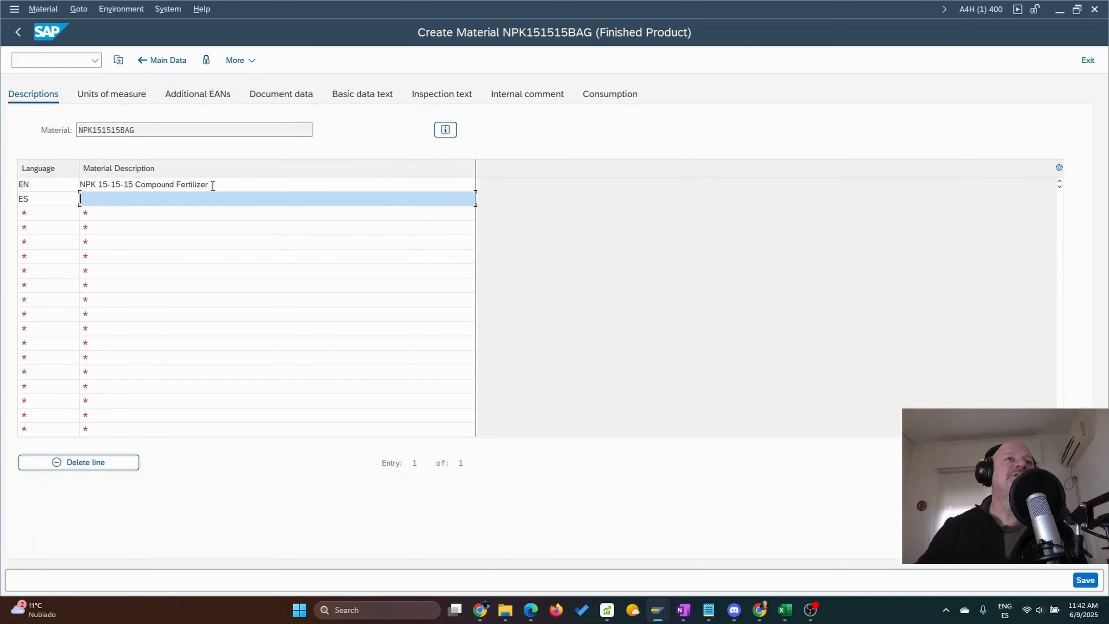
{"action": "left_click_drag", "start_coordinate": [209, 186], "coordinate": [65, 190]}
{"action": "key", "text": "ctrl+c"}
{"action": "left_click", "coordinate": [66, 191]}
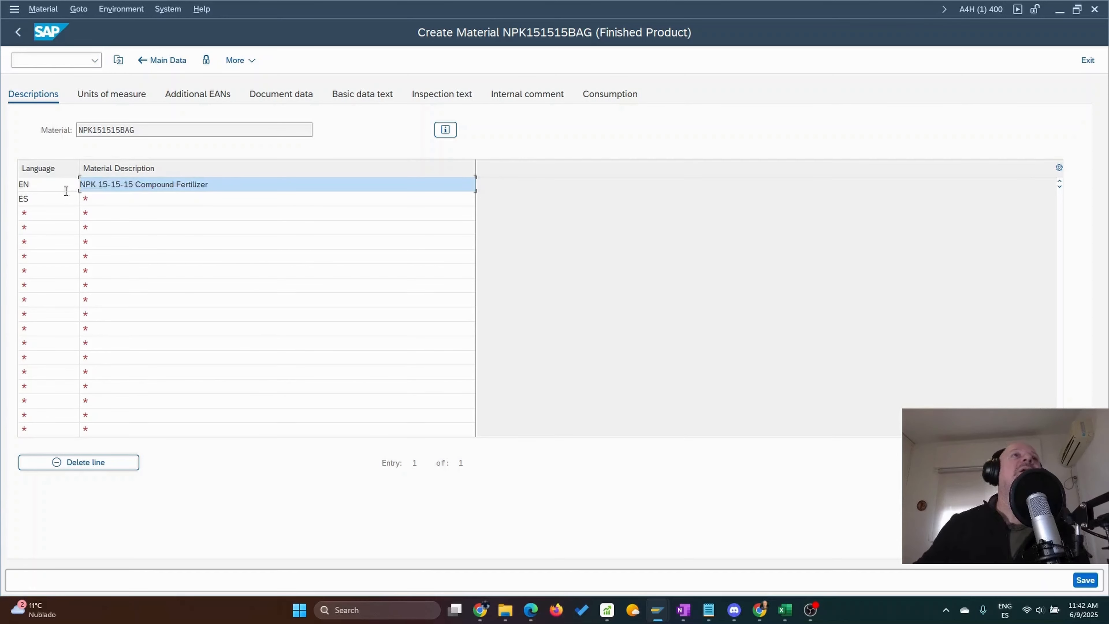
{"action": "left_click", "coordinate": [111, 200]}
{"action": "key", "text": "ctrl+v"}
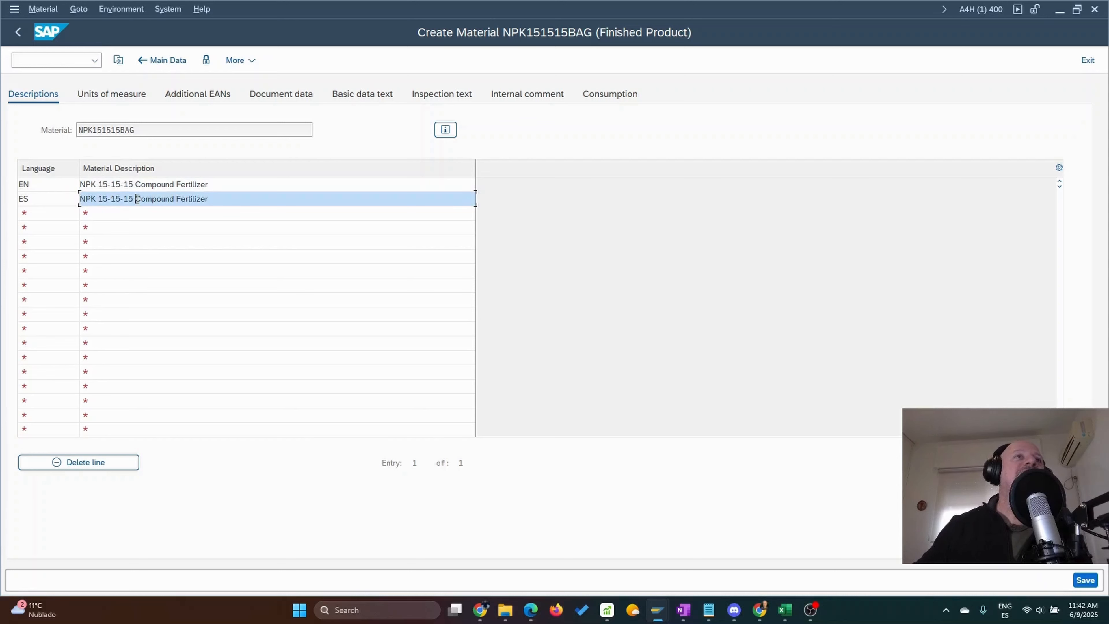
Step: Change the ES description to "NPK 15-15-15 Ferlizante" and open the material's units of measure
{"action": "left_click_drag", "start_coordinate": [136, 199], "coordinate": [211, 200]}
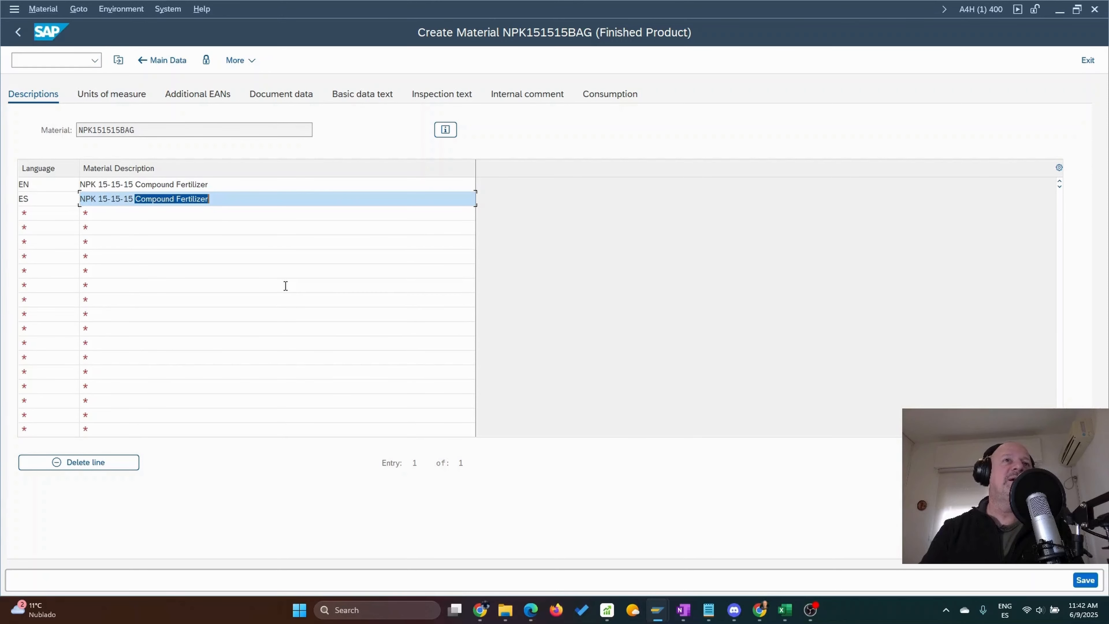
{"action": "type", "text": "Fe"}
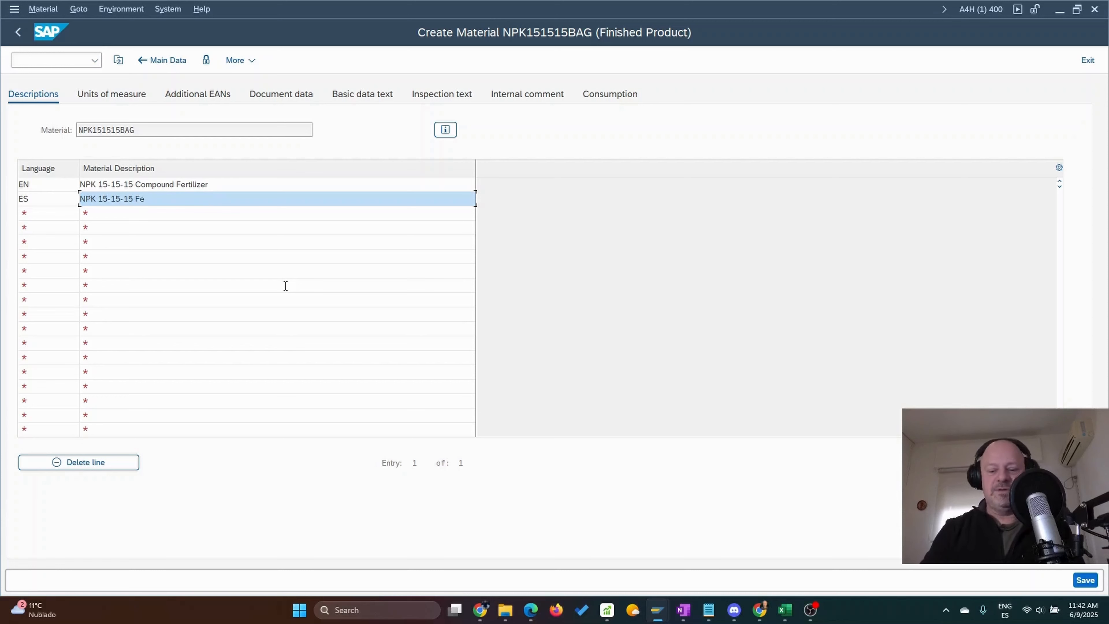
{"action": "type", "text": "rti"}
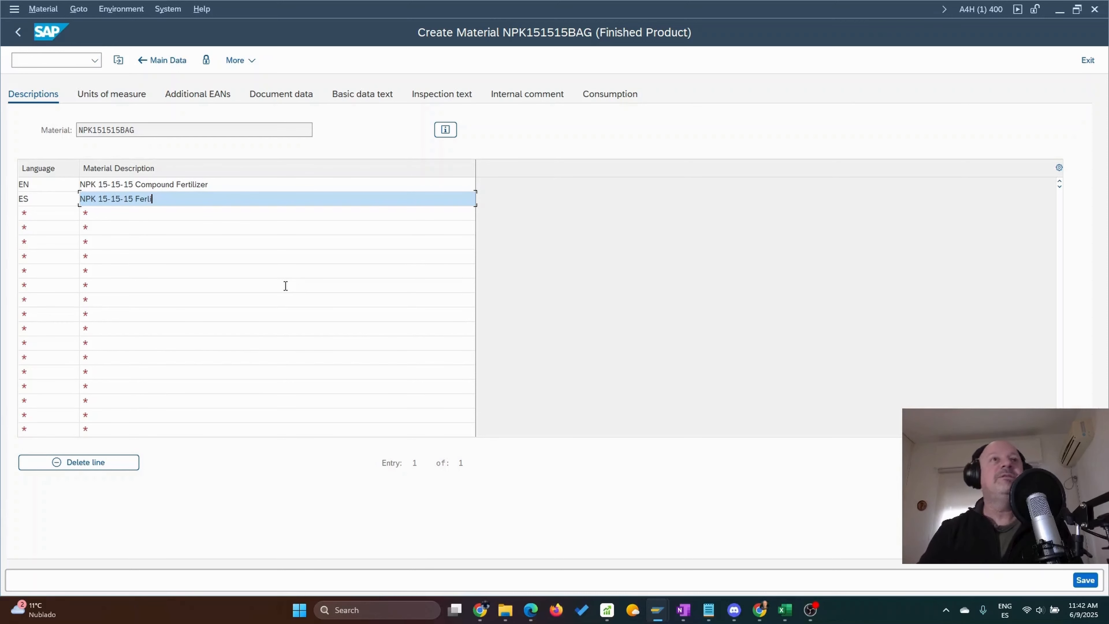
{"action": "type", "text": "zante"}
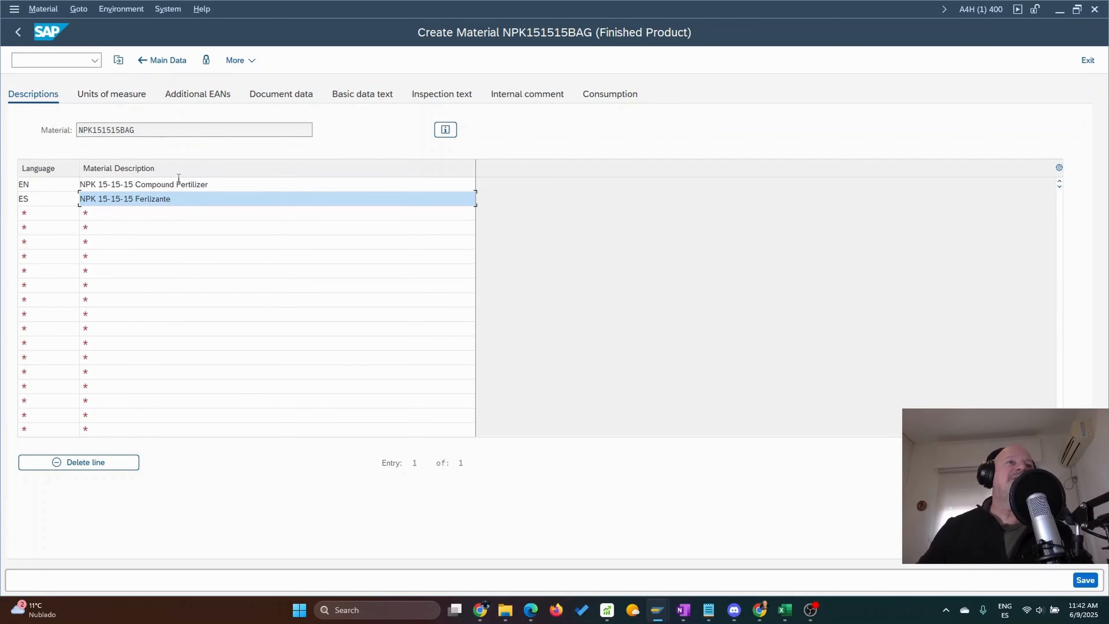
{"action": "left_click", "coordinate": [121, 98]}
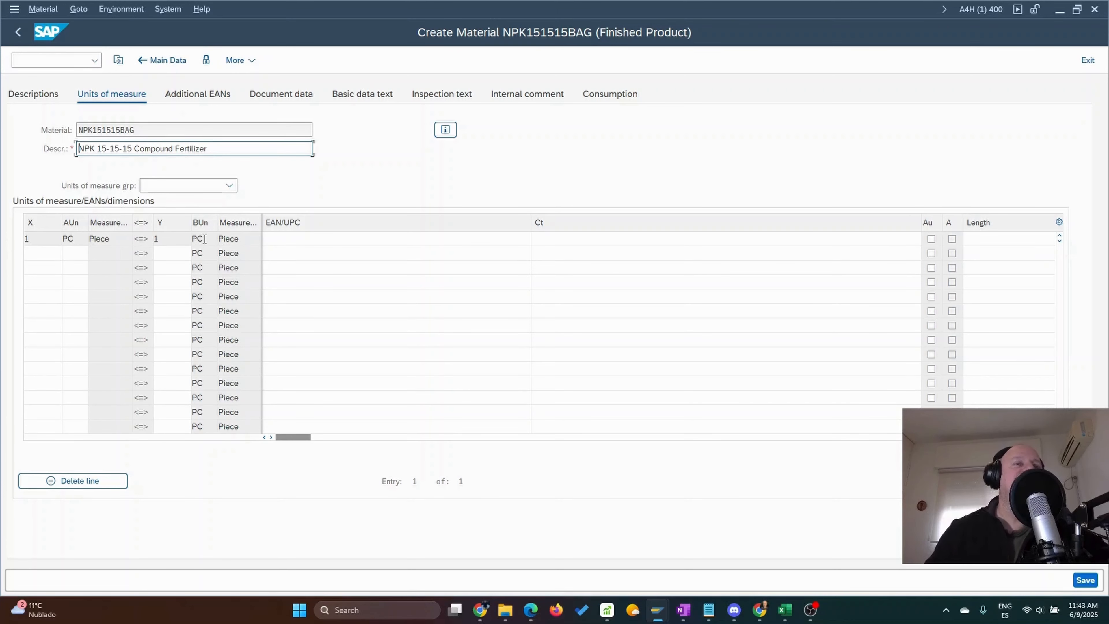
Step: Add an alternative unit of measure row converting 25 KG to 1 PC
{"action": "left_click", "coordinate": [39, 255]}
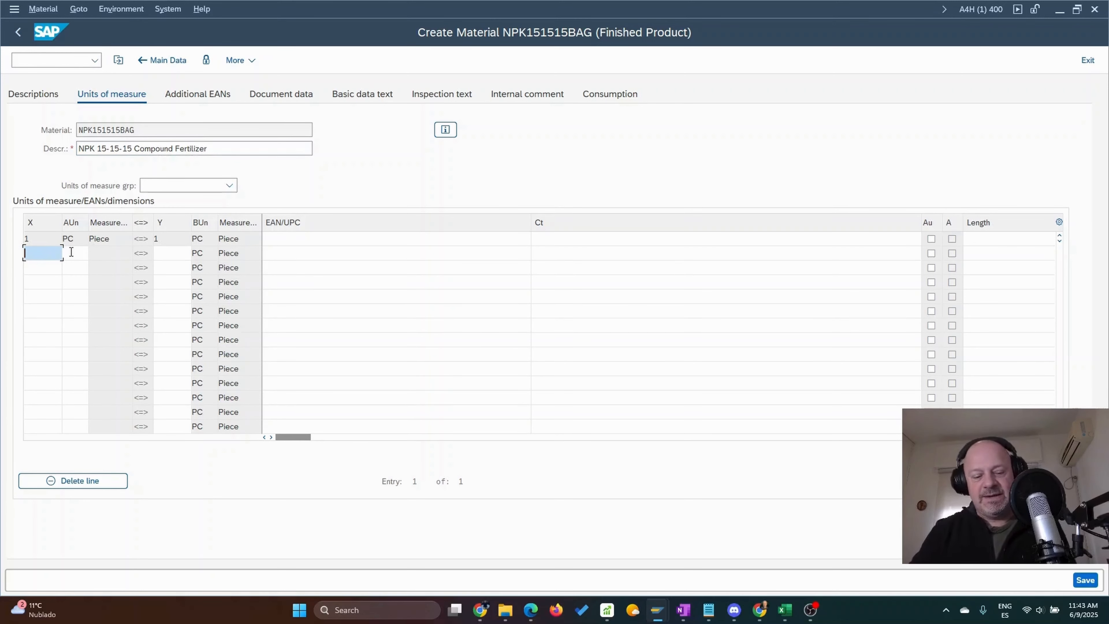
{"action": "type", "text": "25"}
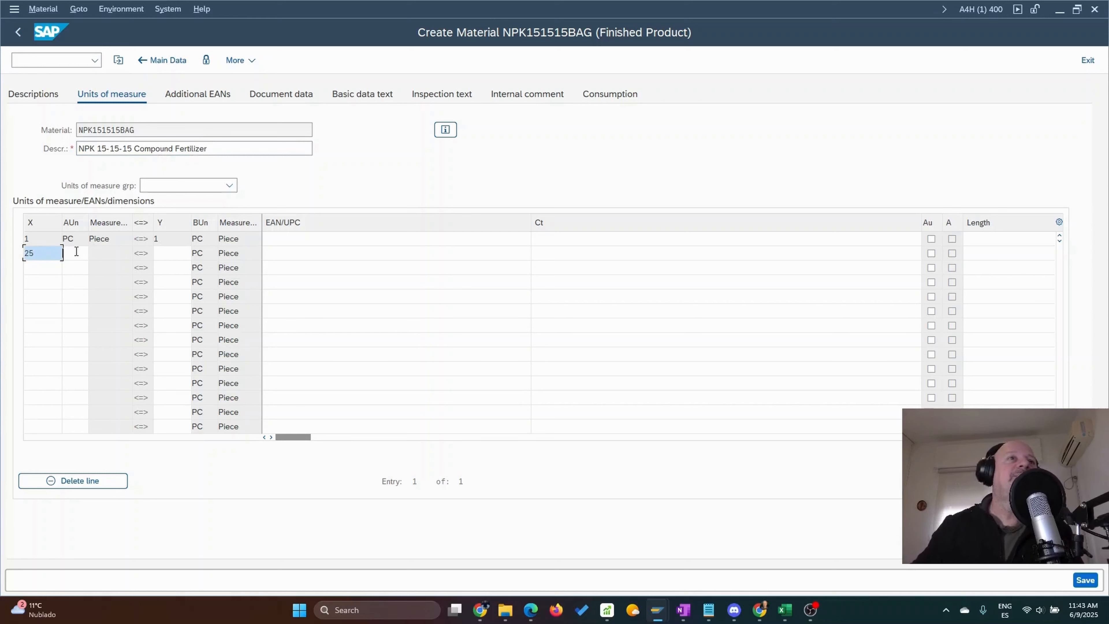
{"action": "left_click", "coordinate": [76, 252]}
{"action": "type", "text": "KG"}
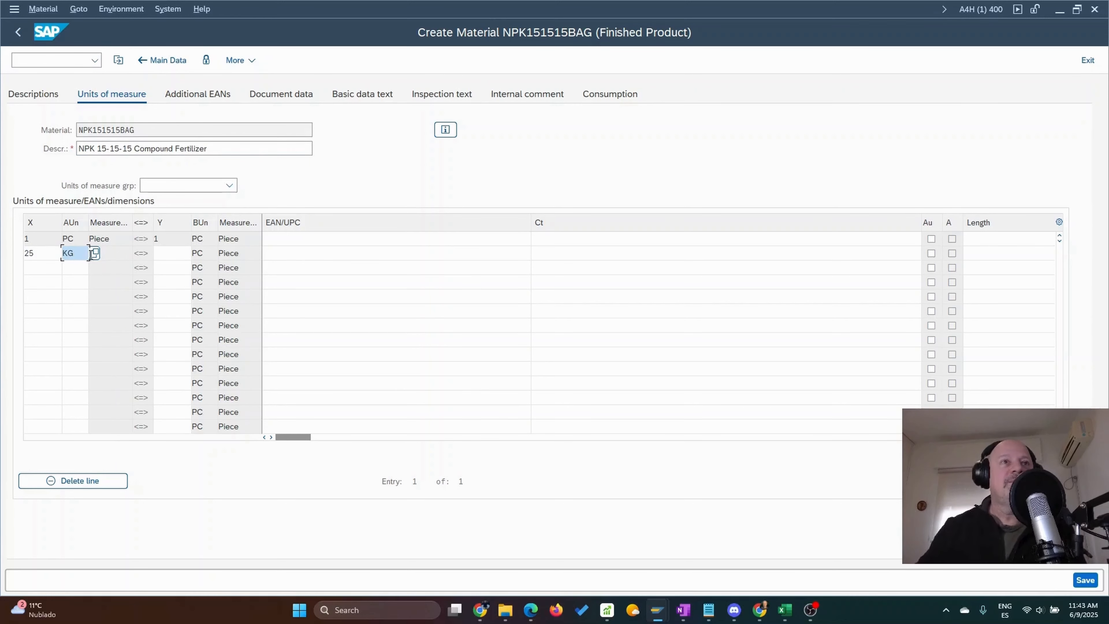
{"action": "left_click", "coordinate": [175, 252]}
{"action": "type", "text": "1"}
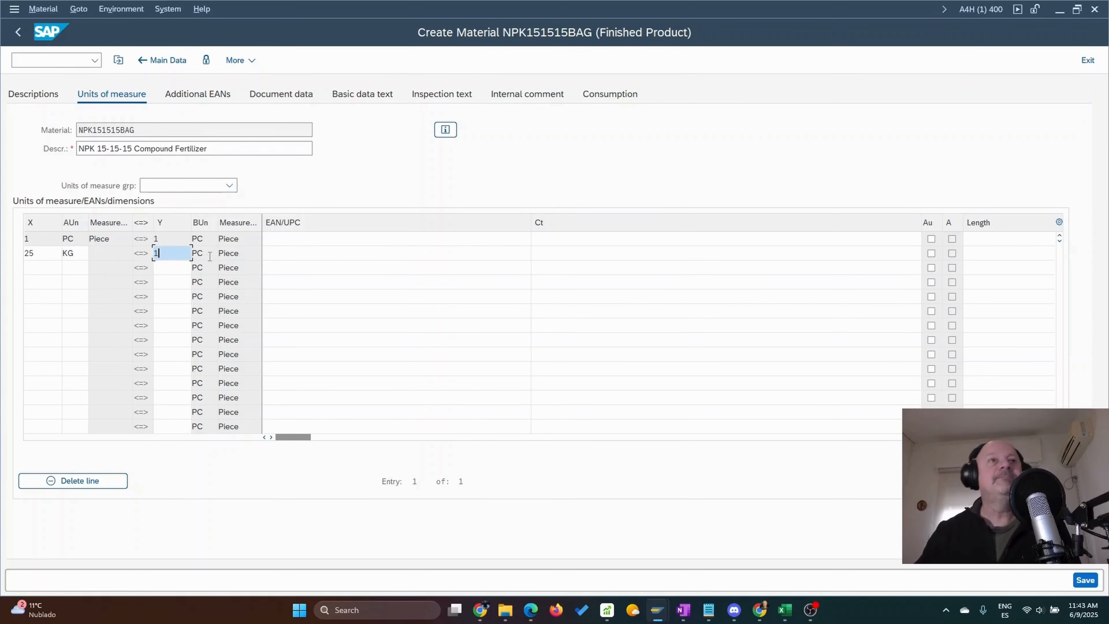
Step: Add a pallet unit of measure row converting 1 PAL to 24 PC and validate the conversions
{"action": "left_click", "coordinate": [44, 268]}
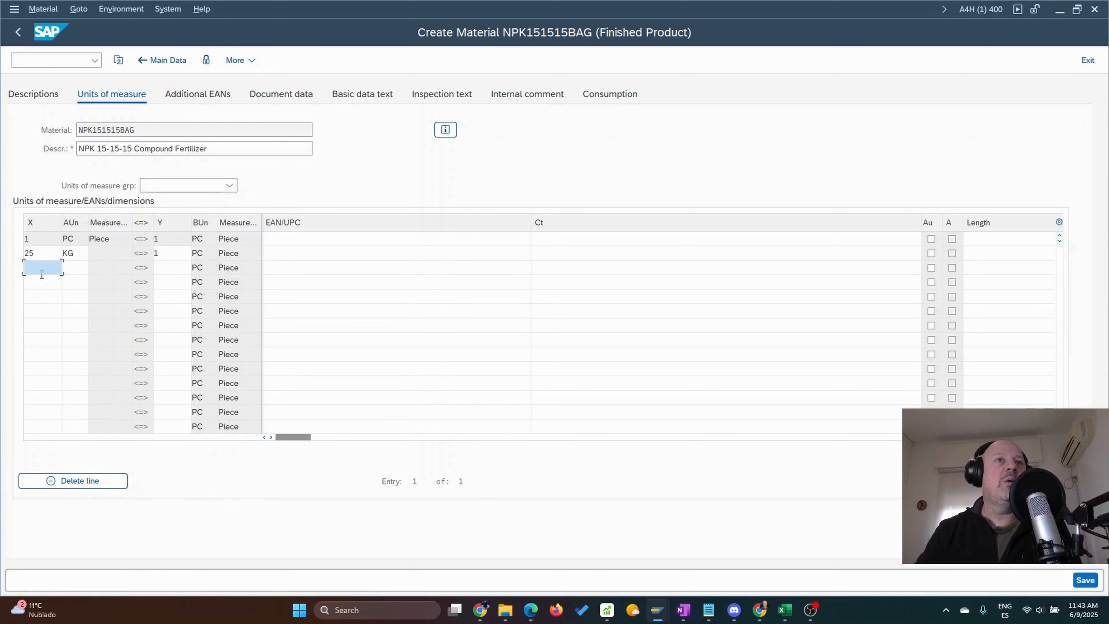
{"action": "type", "text": "1"}
{"action": "key", "text": "Tab"}
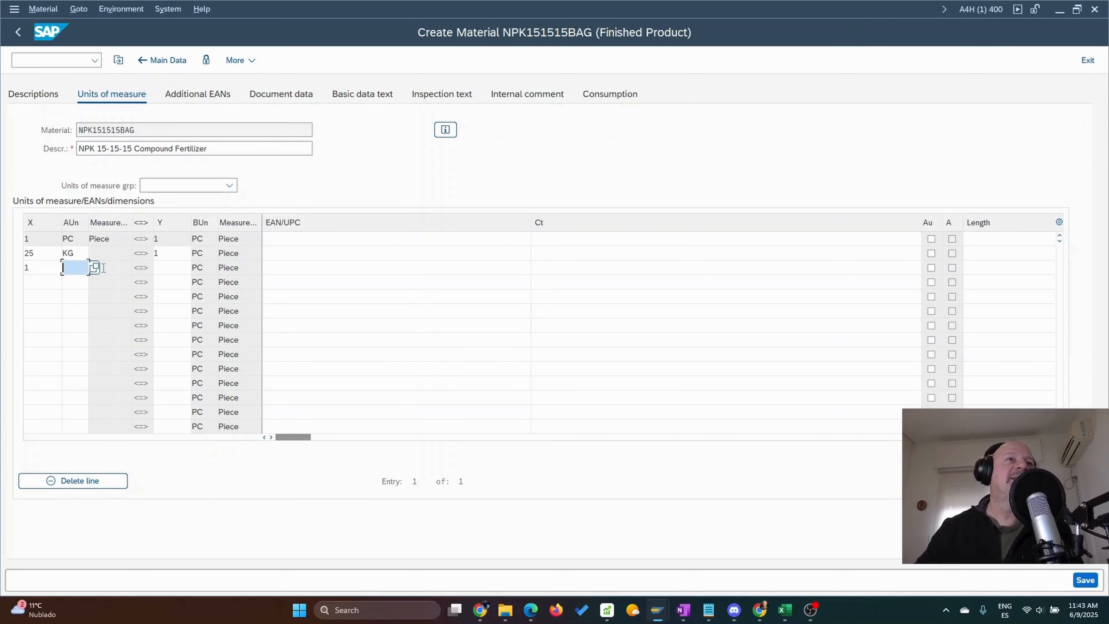
{"action": "left_click", "coordinate": [93, 267]}
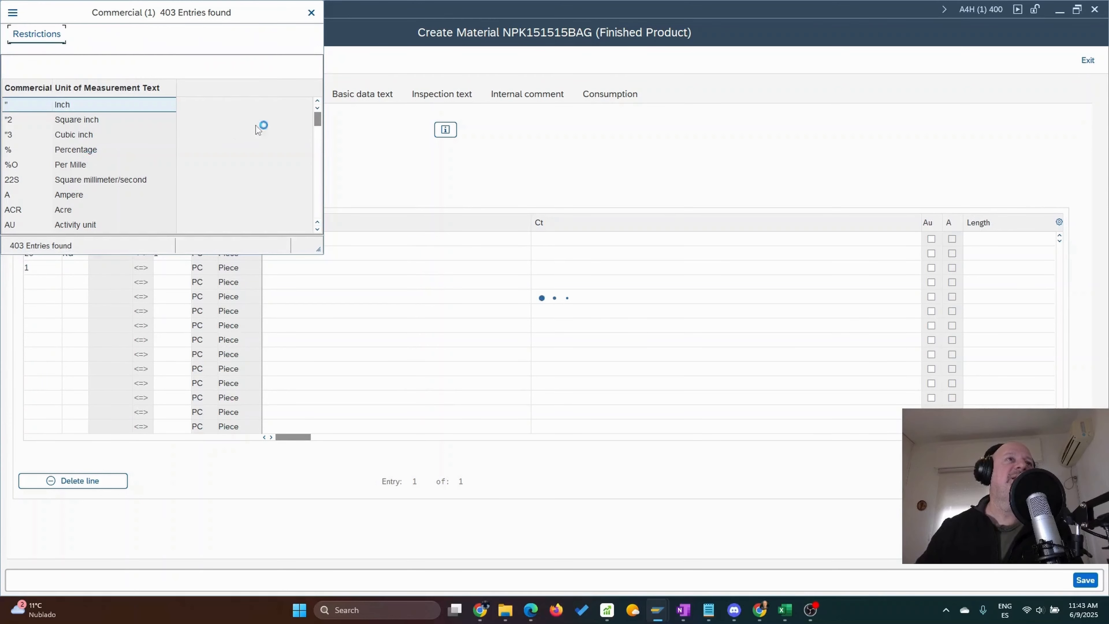
{"action": "left_click_drag", "start_coordinate": [317, 119], "coordinate": [320, 180]}
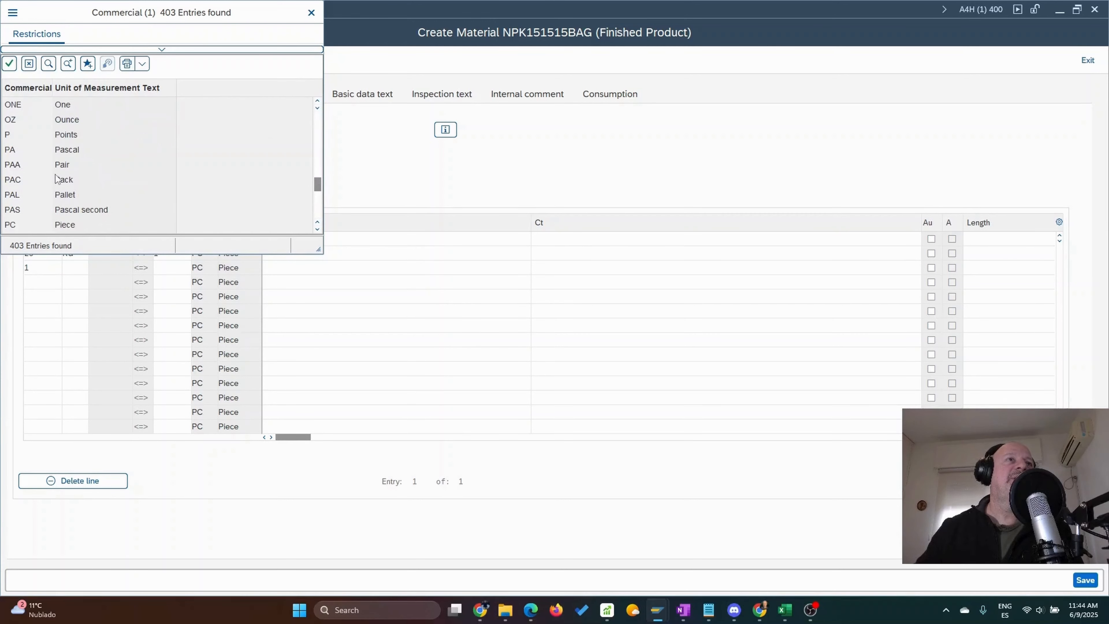
{"action": "left_click", "coordinate": [50, 197]}
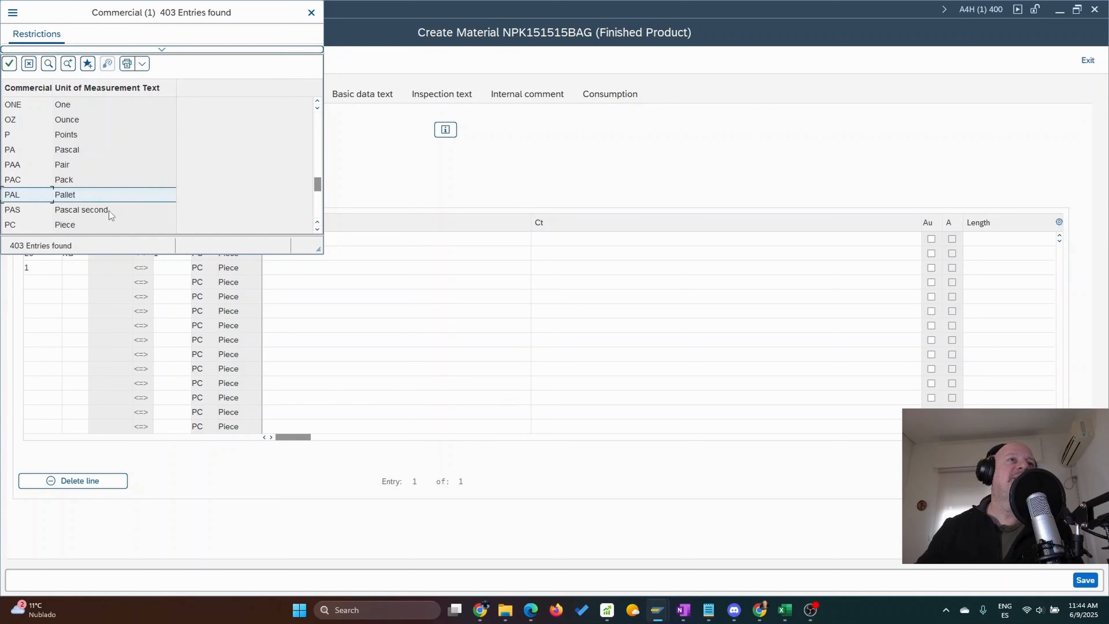
{"action": "scroll", "coordinate": [109, 210], "scroll_direction": "down", "scroll_amount": 1}
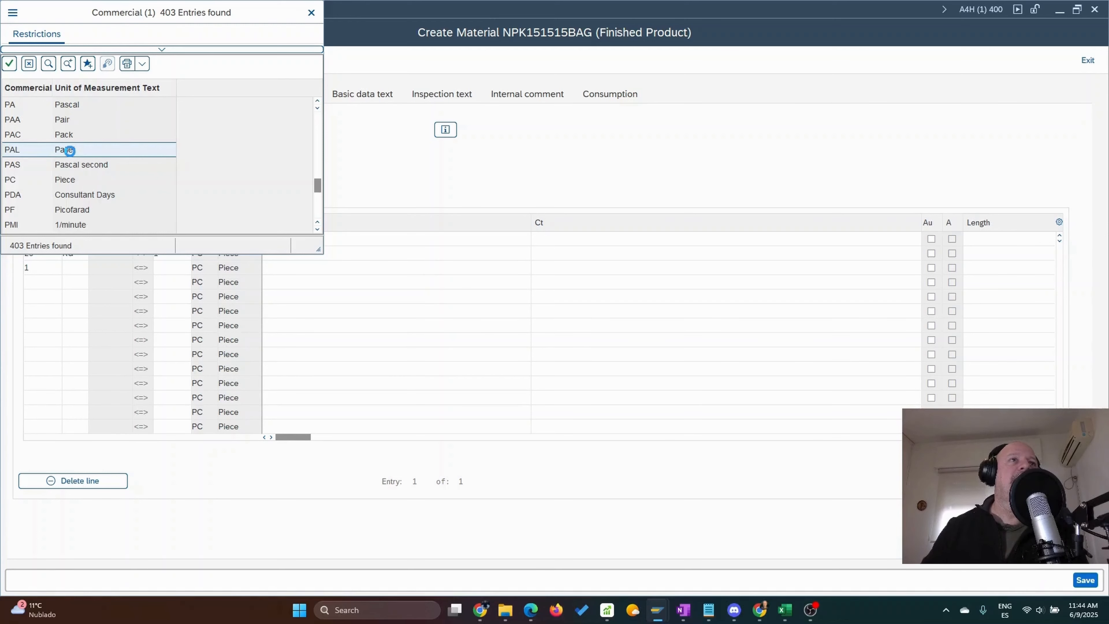
{"action": "double_click", "coordinate": [70, 150]}
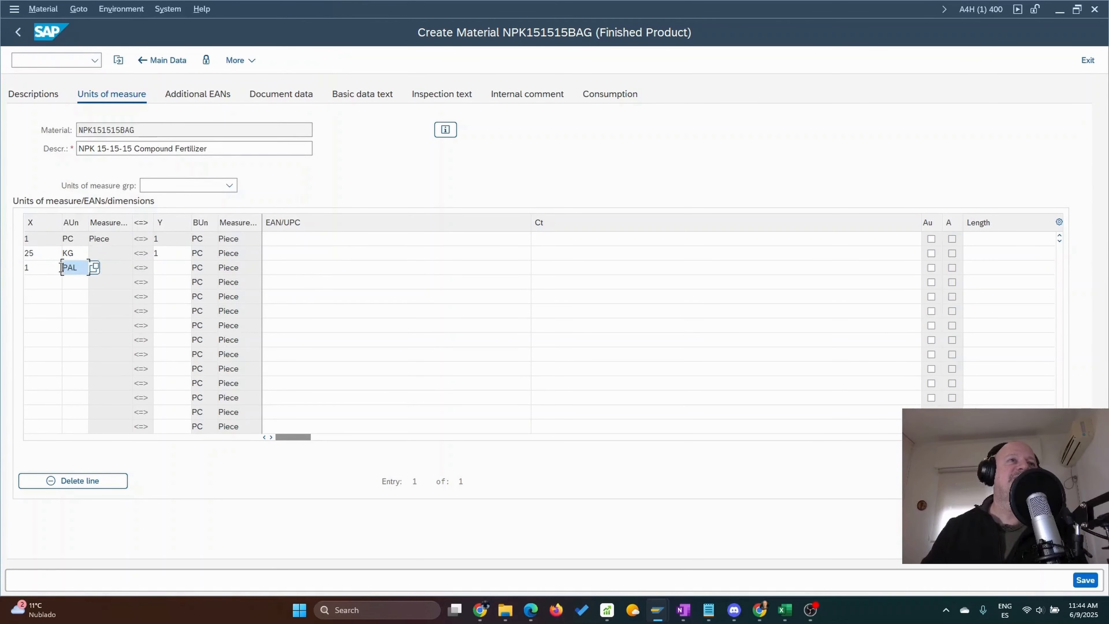
{"action": "key", "text": "Tab"}
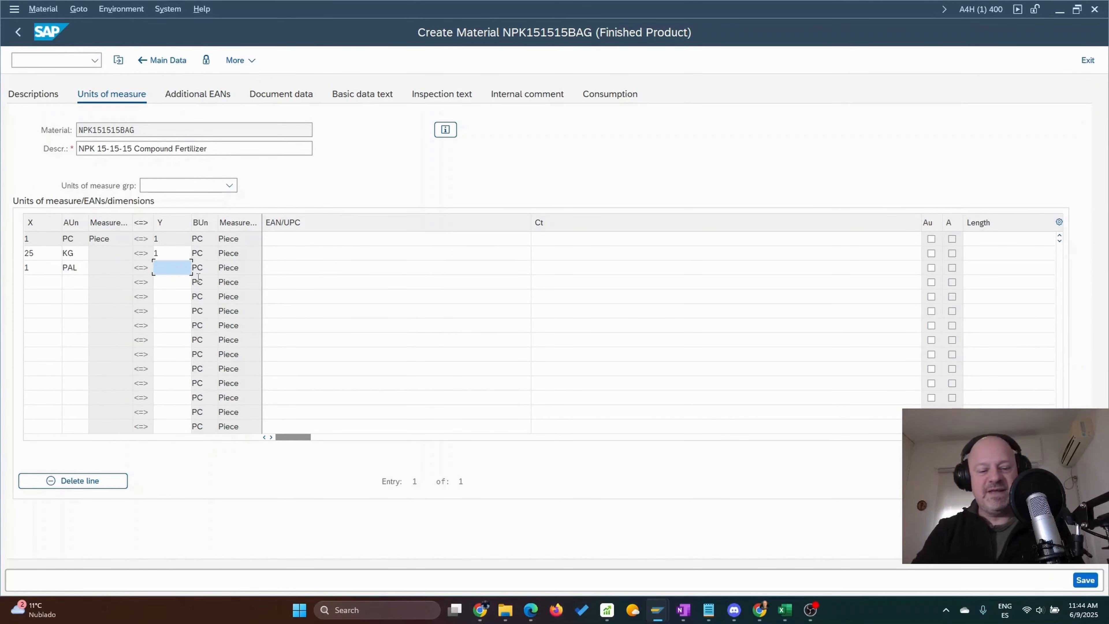
{"action": "type", "text": "24"}
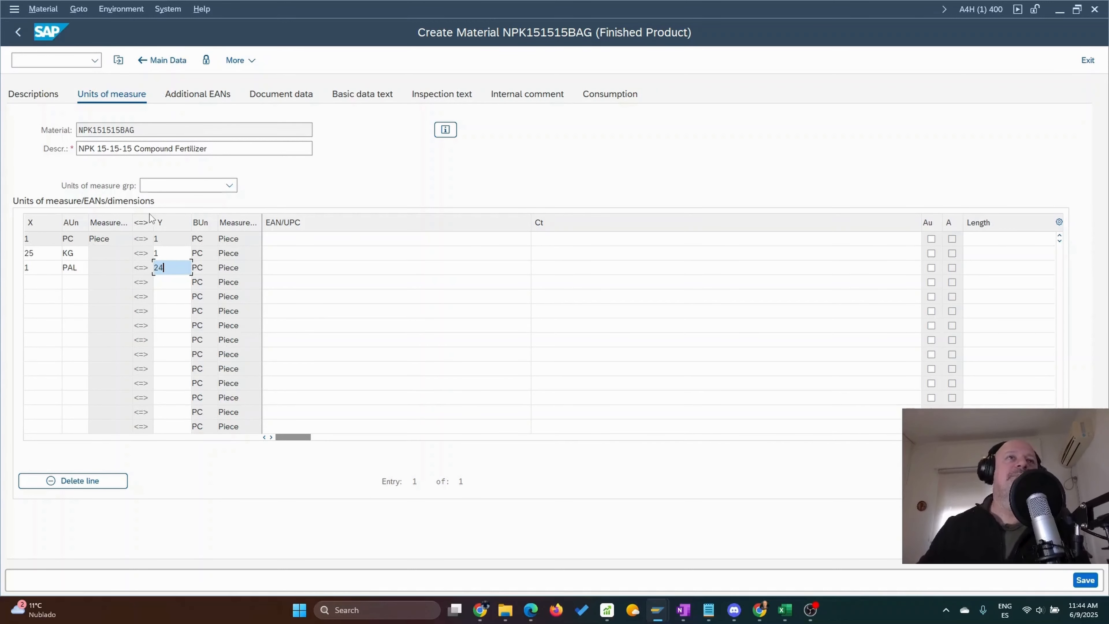
{"action": "key", "text": "Return"}
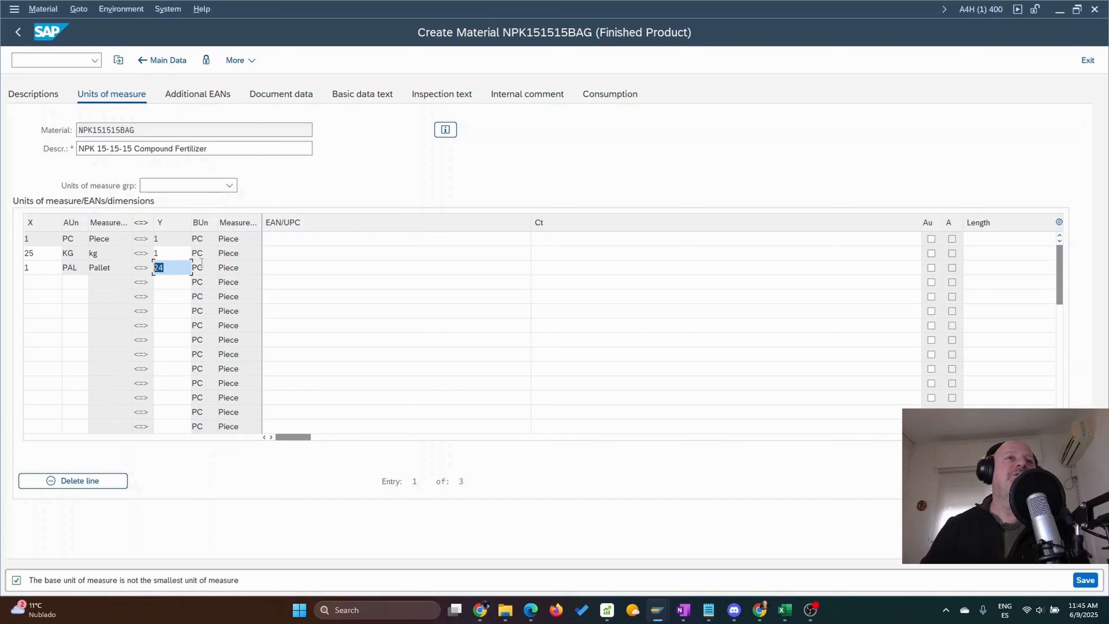
{"action": "left_click", "coordinate": [40, 253]}
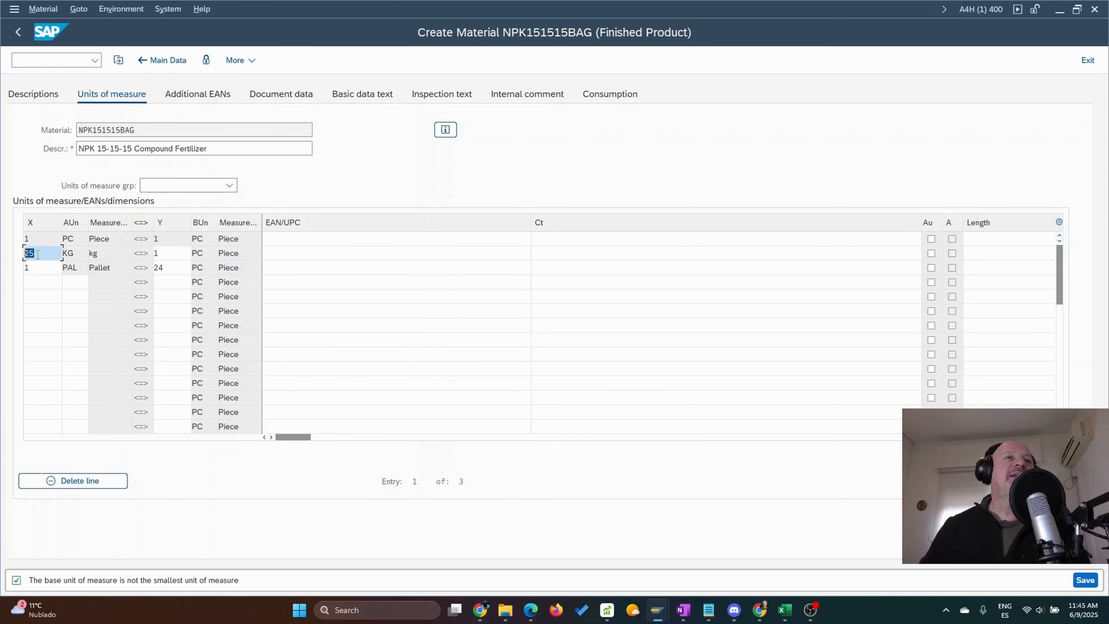
{"action": "left_click", "coordinate": [168, 253]}
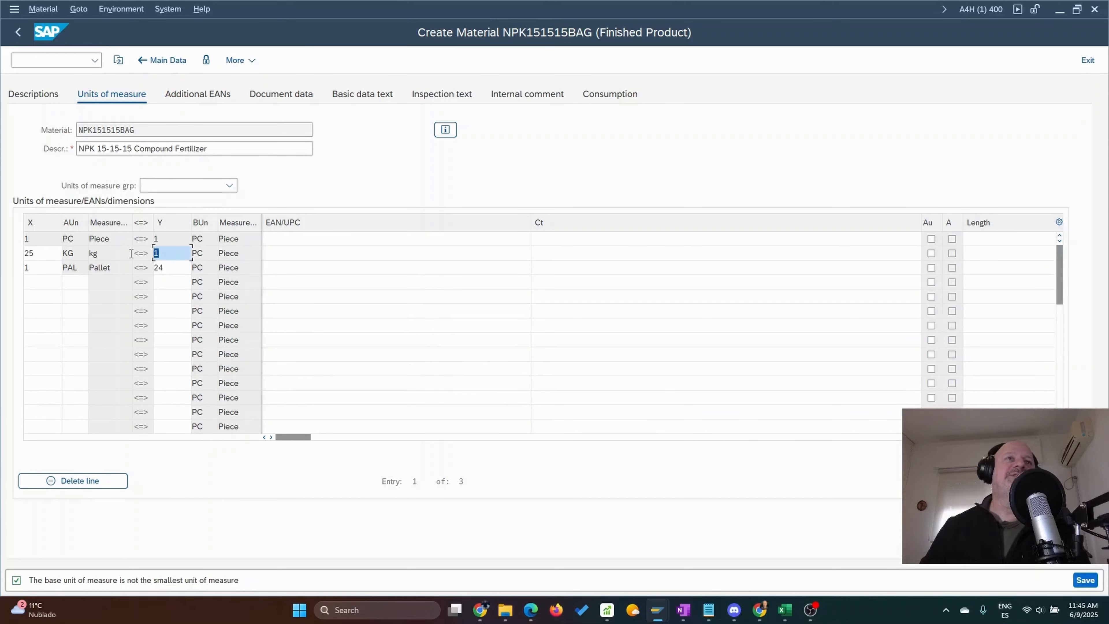
Step: Return to the main data and set the purchasing group to 204 Finished in the Purchasing view
{"action": "left_click", "coordinate": [162, 61]}
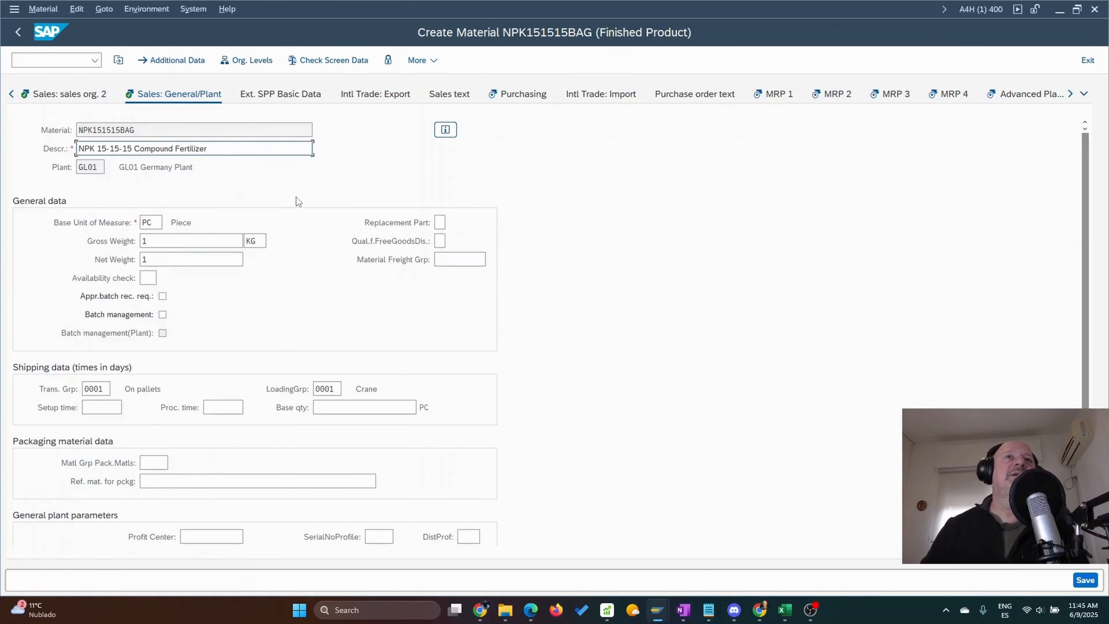
{"action": "left_click", "coordinate": [525, 97]}
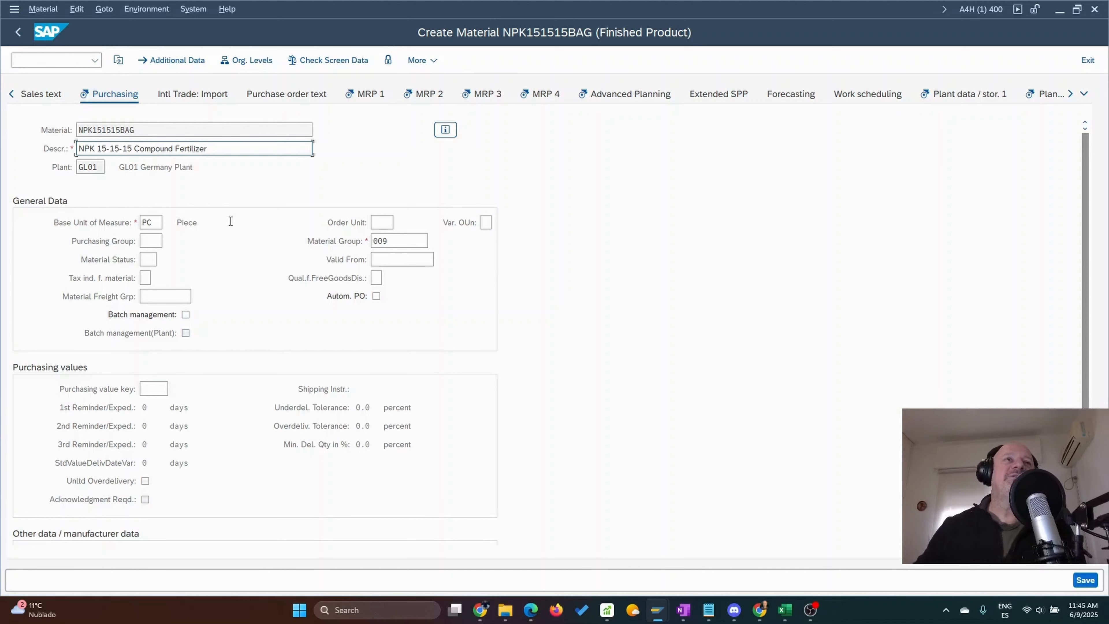
{"action": "left_click", "coordinate": [148, 240]}
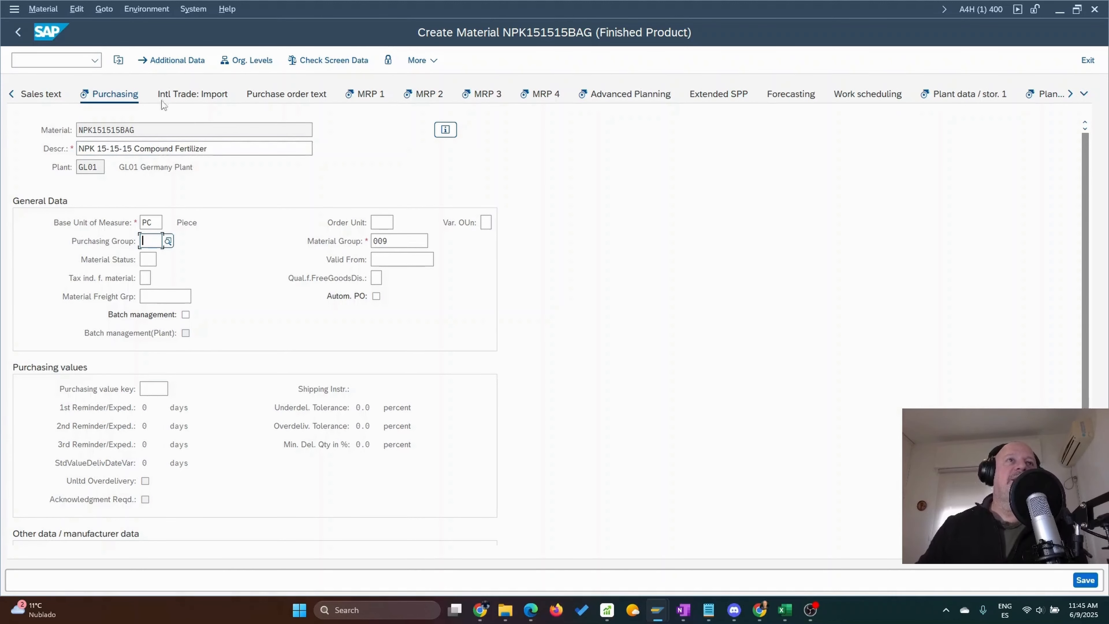
{"action": "left_click", "coordinate": [168, 241]}
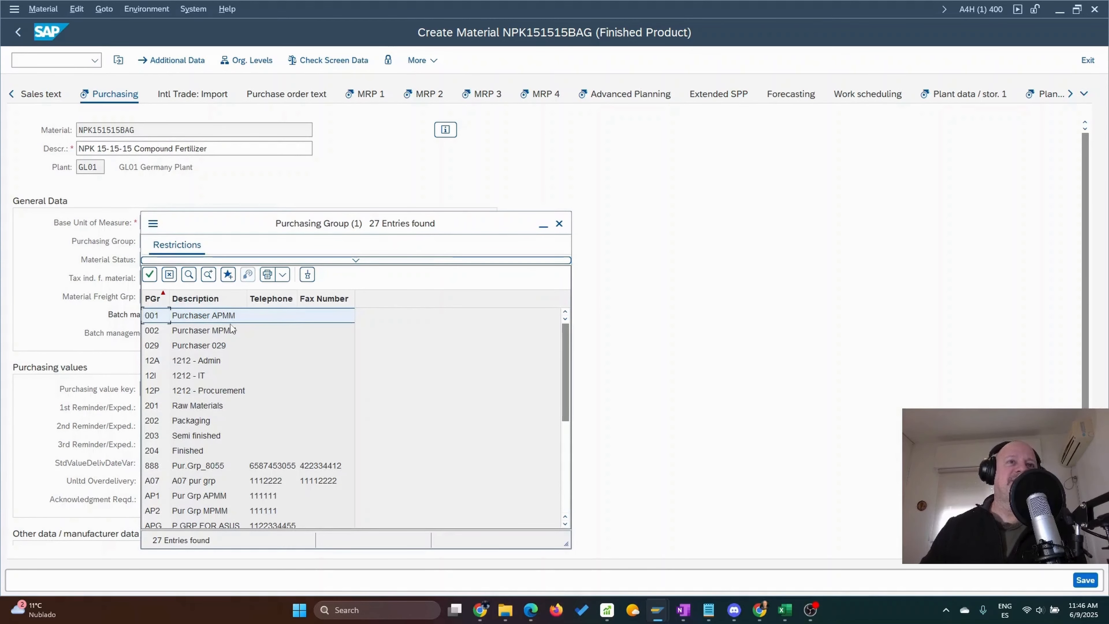
{"action": "double_click", "coordinate": [197, 451]}
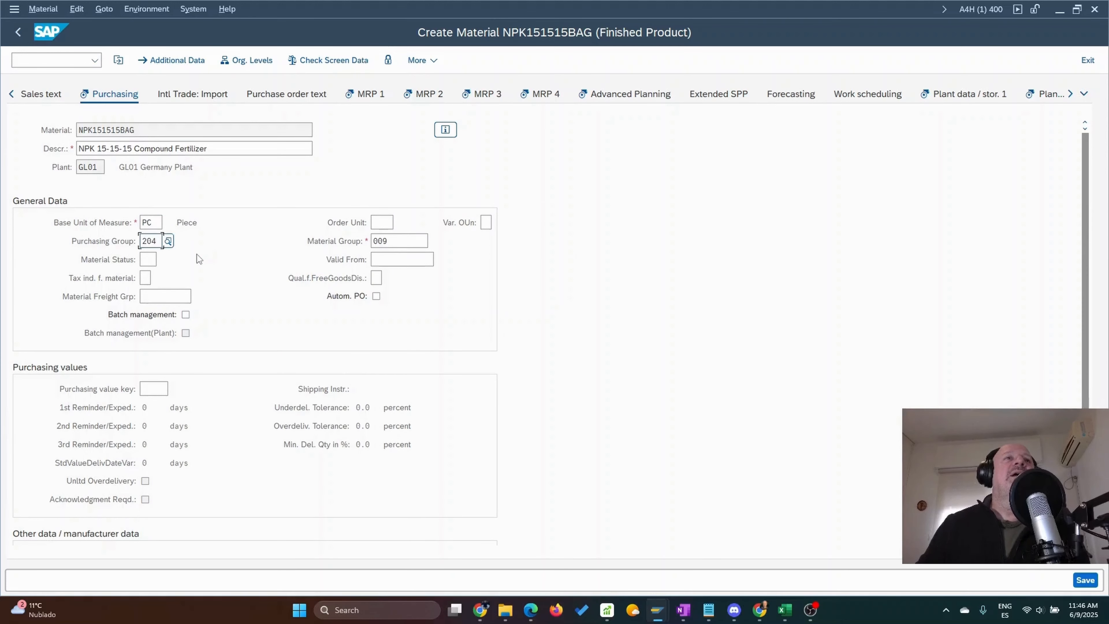
Step: Set the purchasing value key to 1, accept its values and continue to the MRP 1 view
{"action": "left_click", "coordinate": [157, 388]}
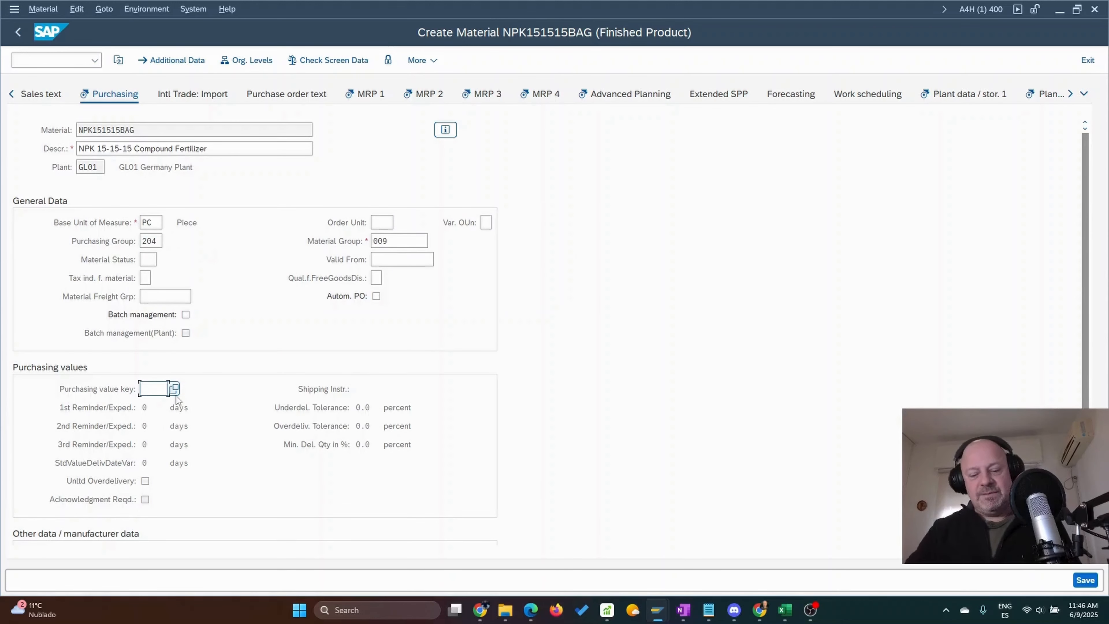
{"action": "type", "text": "1"}
{"action": "key", "text": "Return"}
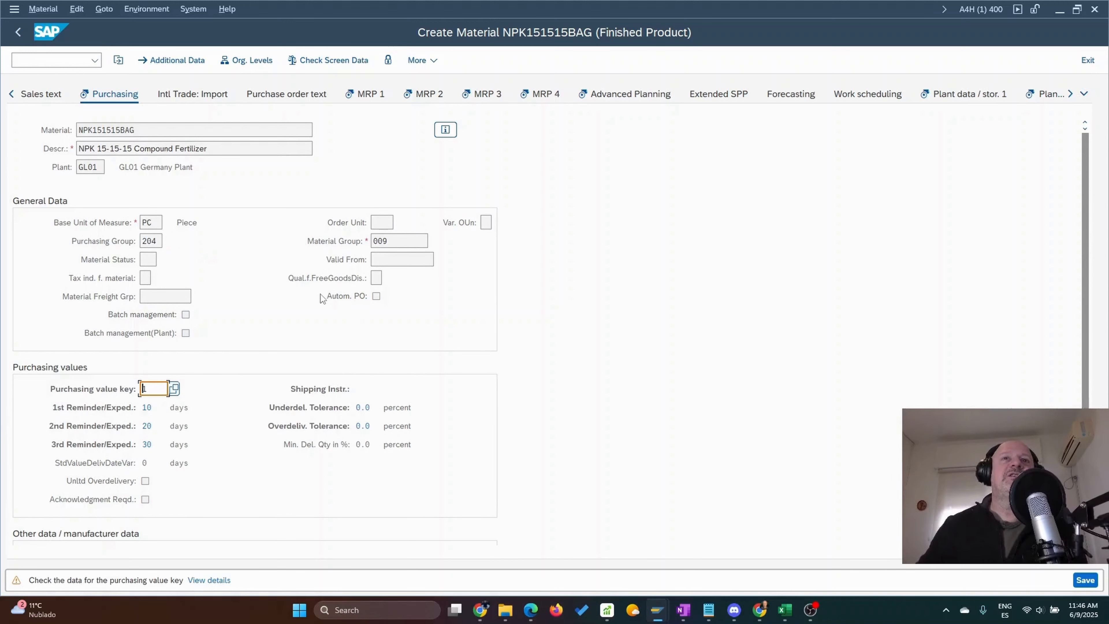
{"action": "key", "text": "Return"}
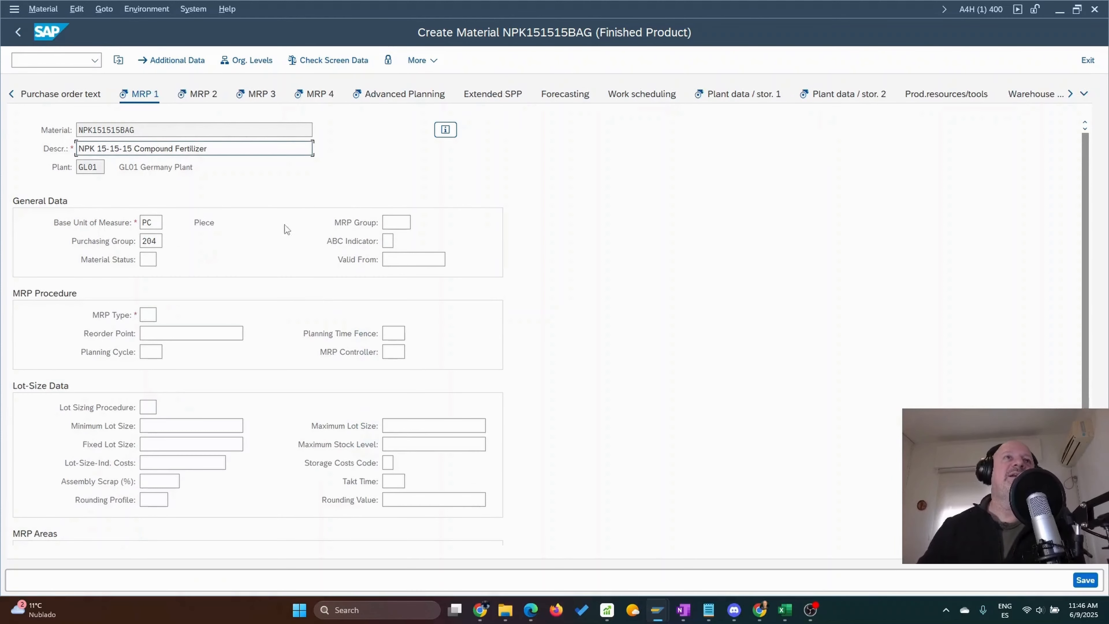
Step: Look through the available MRP types and set the MRP type to PD (MRP) in the MRP 1 view
{"action": "left_click", "coordinate": [147, 315]}
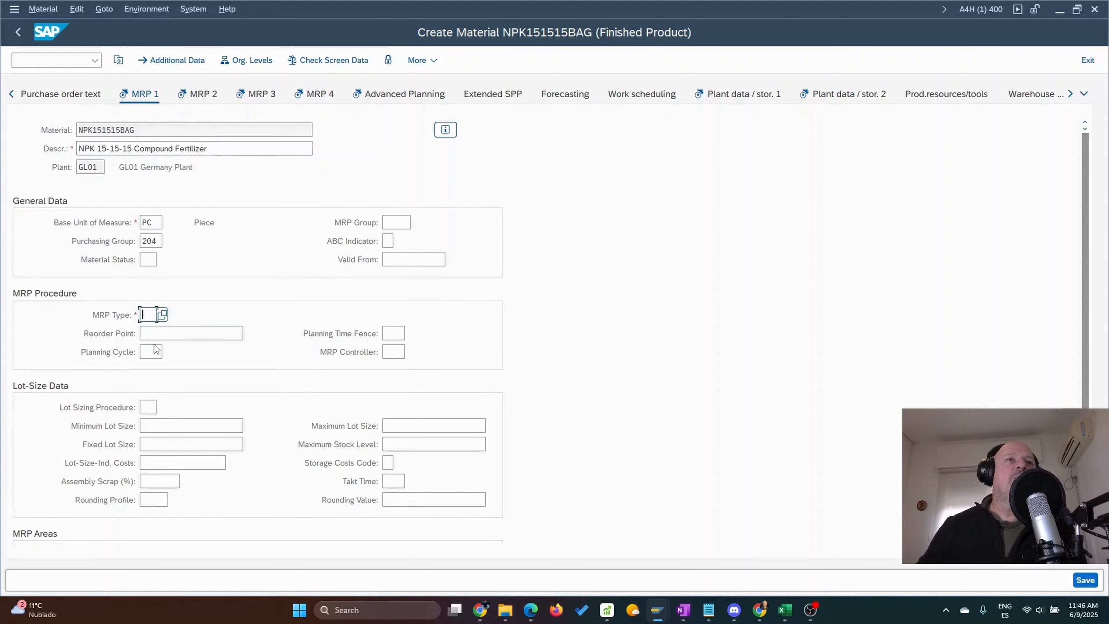
{"action": "left_click", "coordinate": [163, 315]}
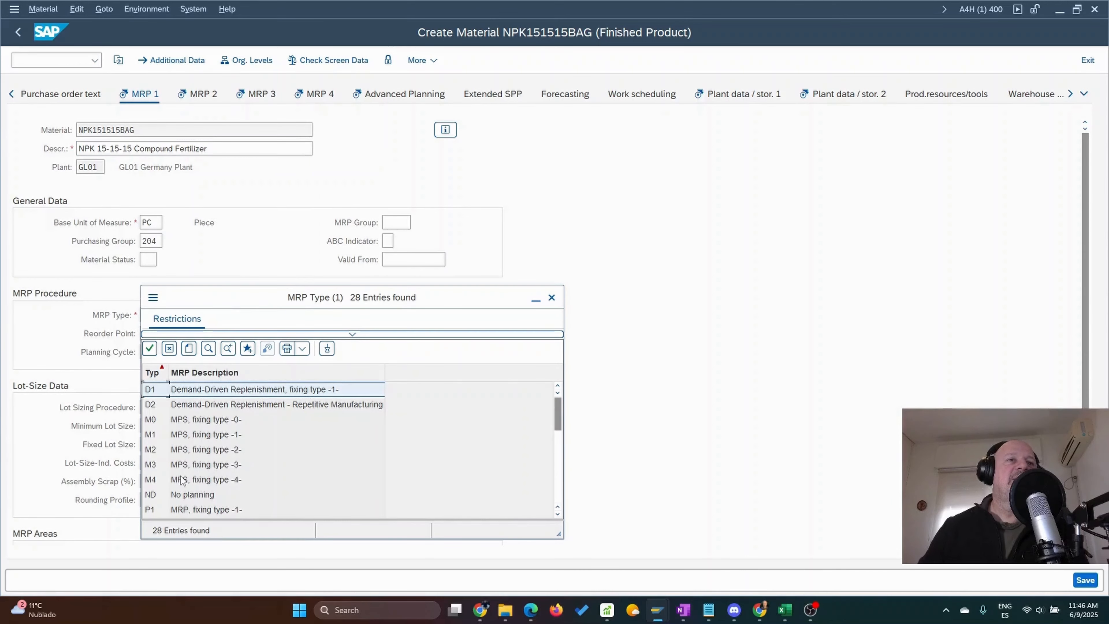
{"action": "scroll", "coordinate": [184, 478], "scroll_direction": "down", "scroll_amount": 1}
{"action": "scroll", "coordinate": [218, 452], "scroll_direction": "down", "scroll_amount": 3}
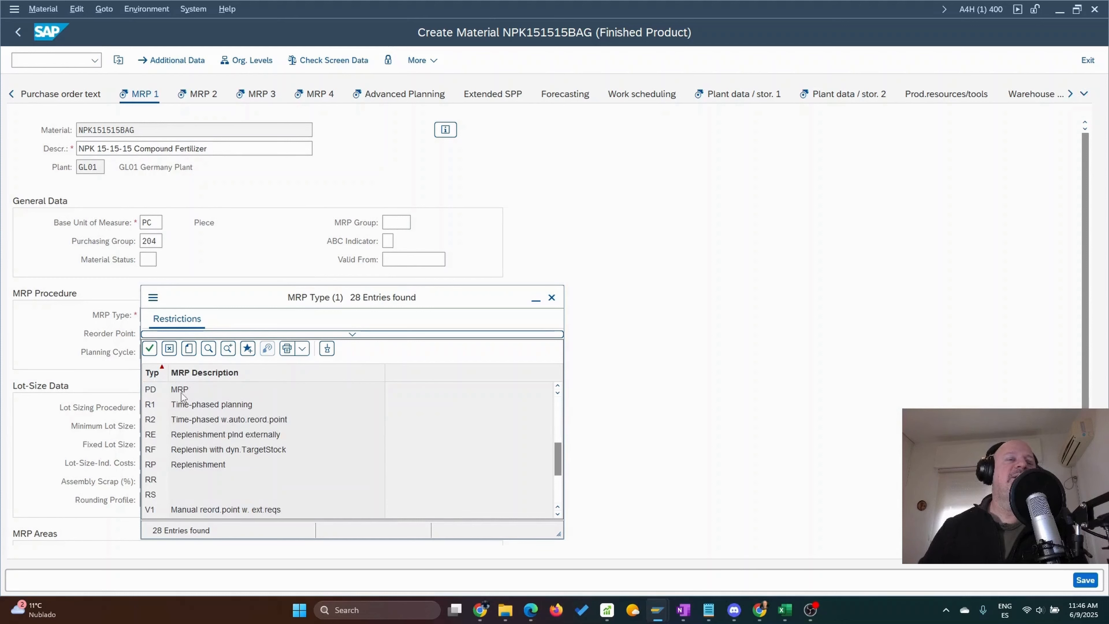
{"action": "scroll", "coordinate": [192, 408], "scroll_direction": "up", "scroll_amount": 3}
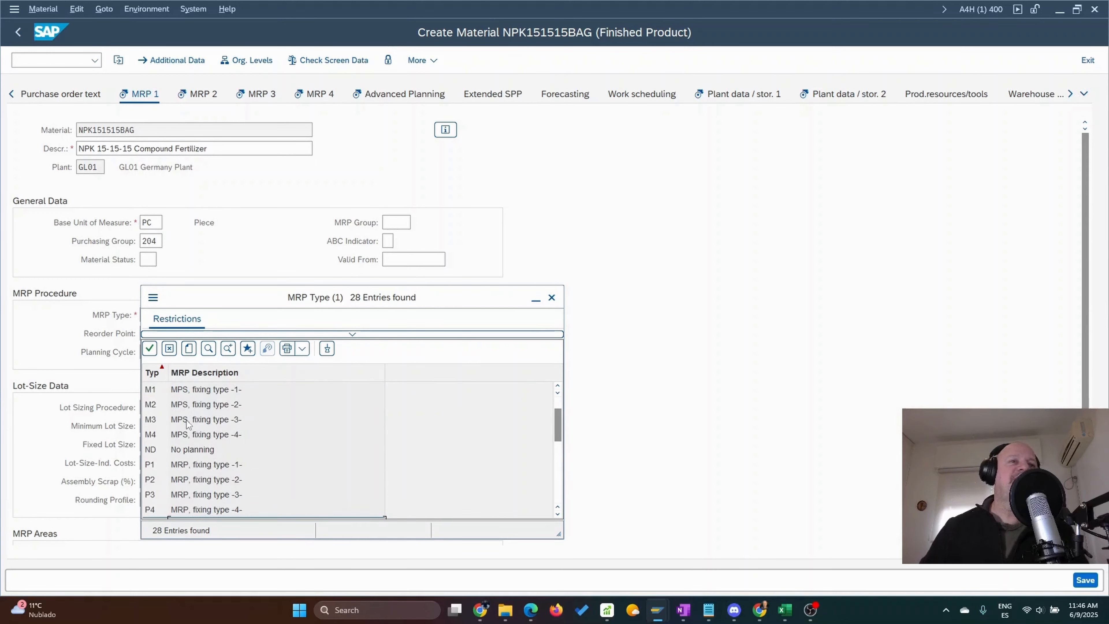
{"action": "left_click", "coordinate": [187, 392]}
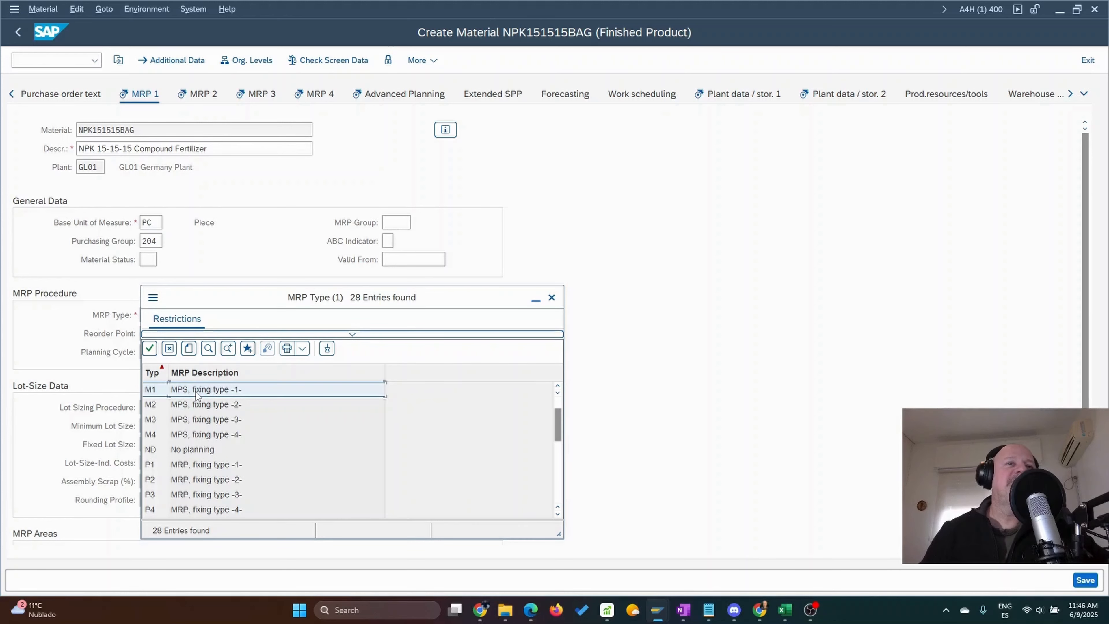
{"action": "left_click_drag", "start_coordinate": [240, 299], "coordinate": [283, 383]}
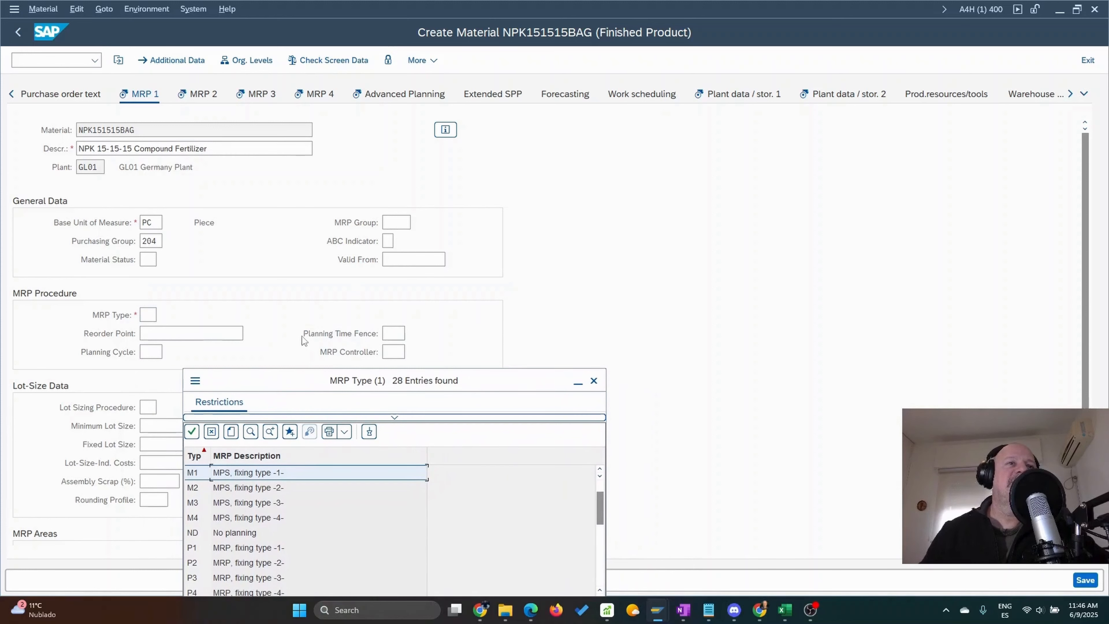
{"action": "left_click_drag", "start_coordinate": [398, 383], "coordinate": [419, 305]}
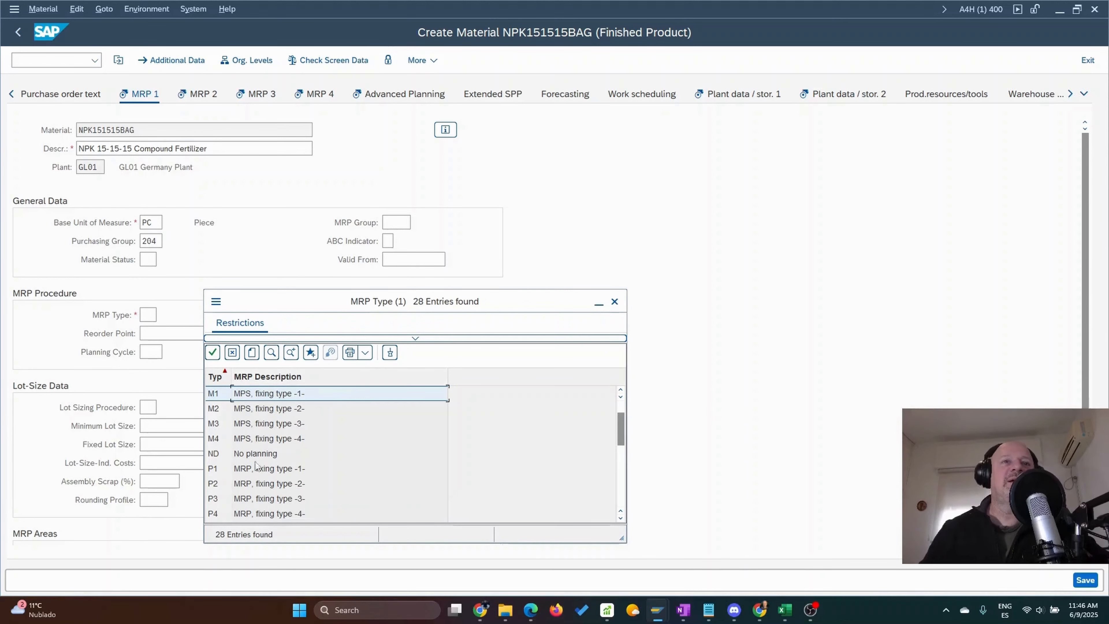
{"action": "scroll", "coordinate": [266, 441], "scroll_direction": "up", "scroll_amount": 1}
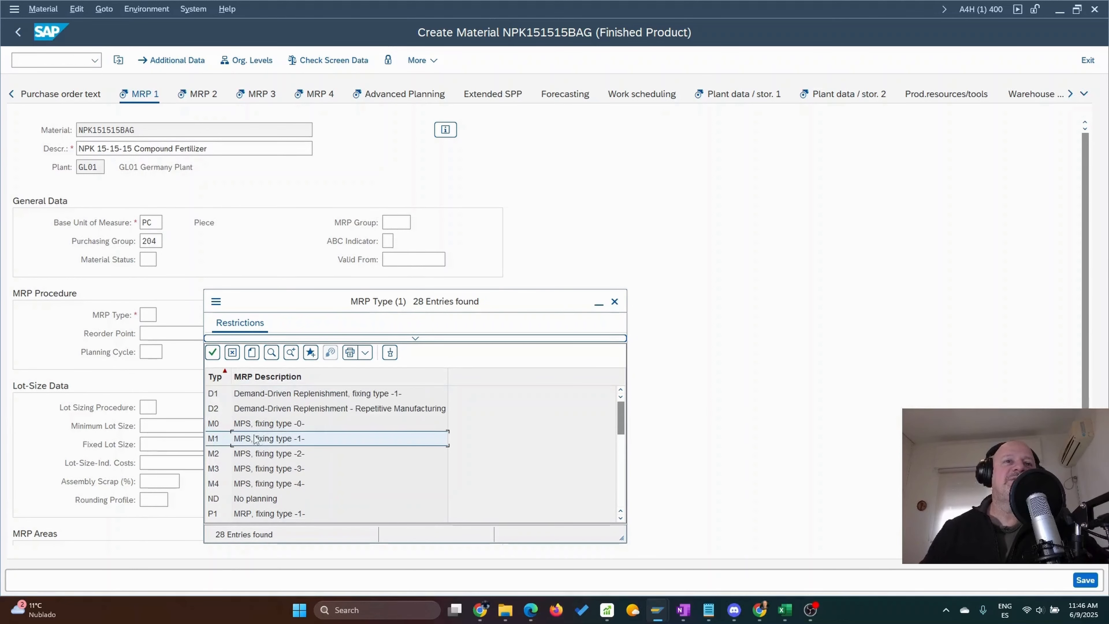
{"action": "scroll", "coordinate": [261, 442], "scroll_direction": "down", "scroll_amount": 3}
{"action": "scroll", "coordinate": [255, 454], "scroll_direction": "down", "scroll_amount": 3}
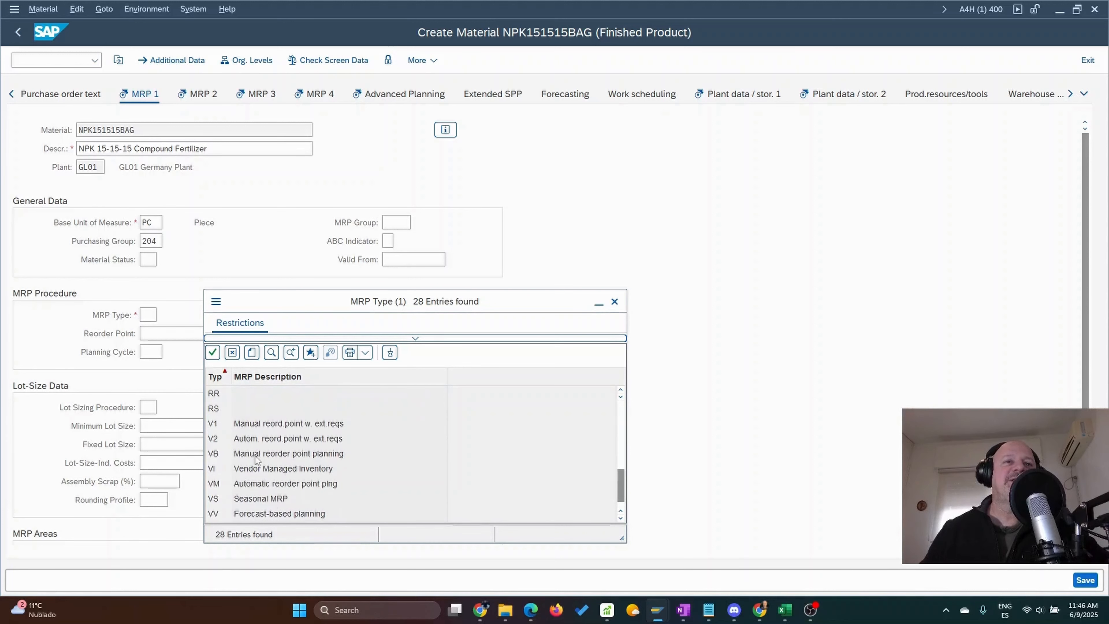
{"action": "scroll", "coordinate": [257, 425], "scroll_direction": "up", "scroll_amount": 6}
{"action": "left_click", "coordinate": [262, 438]}
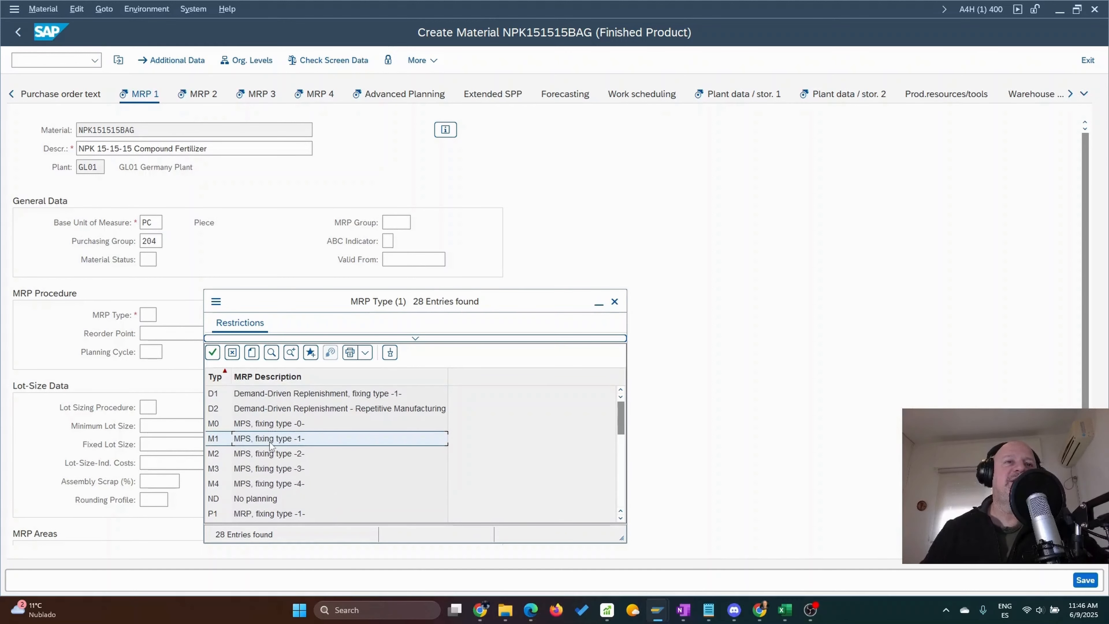
{"action": "scroll", "coordinate": [279, 486], "scroll_direction": "down", "scroll_amount": 2}
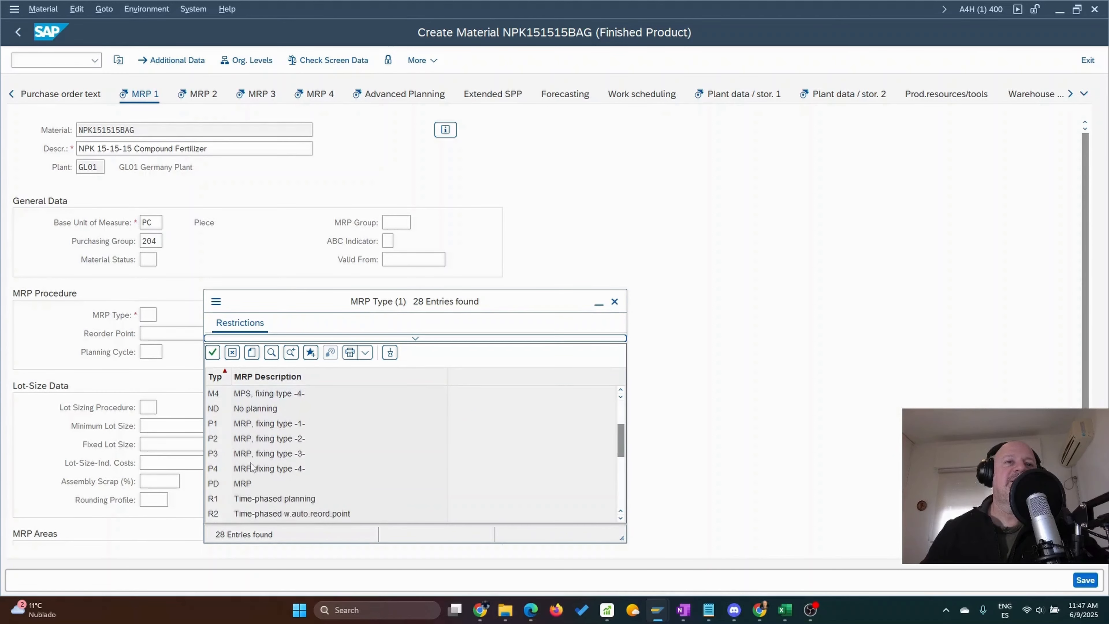
{"action": "double_click", "coordinate": [256, 484]}
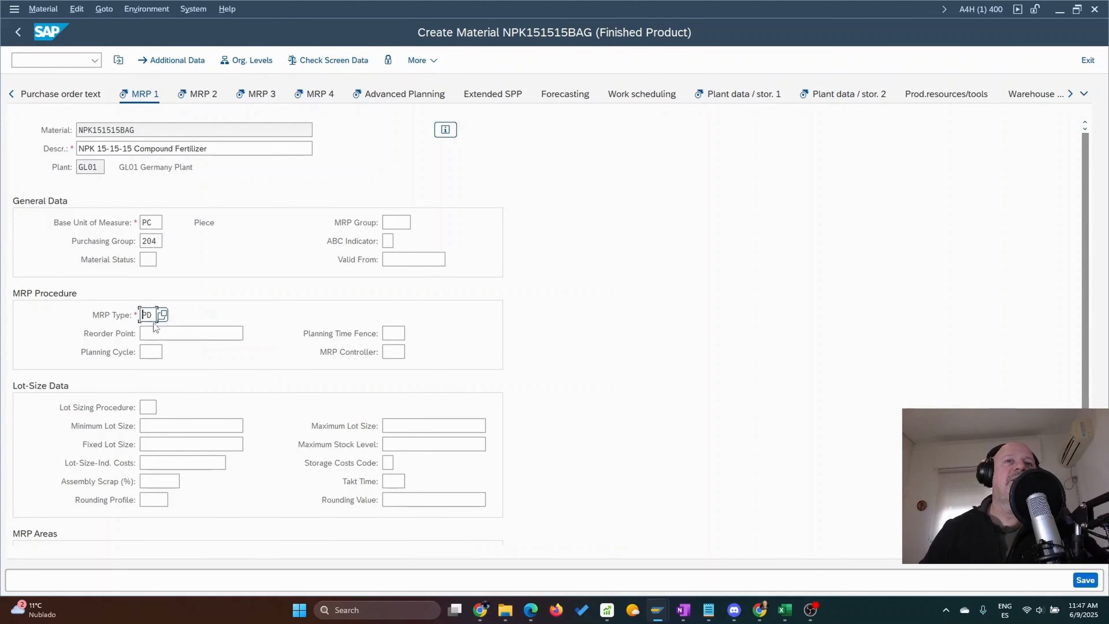
Step: Set the lot sizing procedure to WB (Weekly lot size) in the lot-size data
{"action": "left_click", "coordinate": [150, 408]}
{"action": "left_click", "coordinate": [164, 407]}
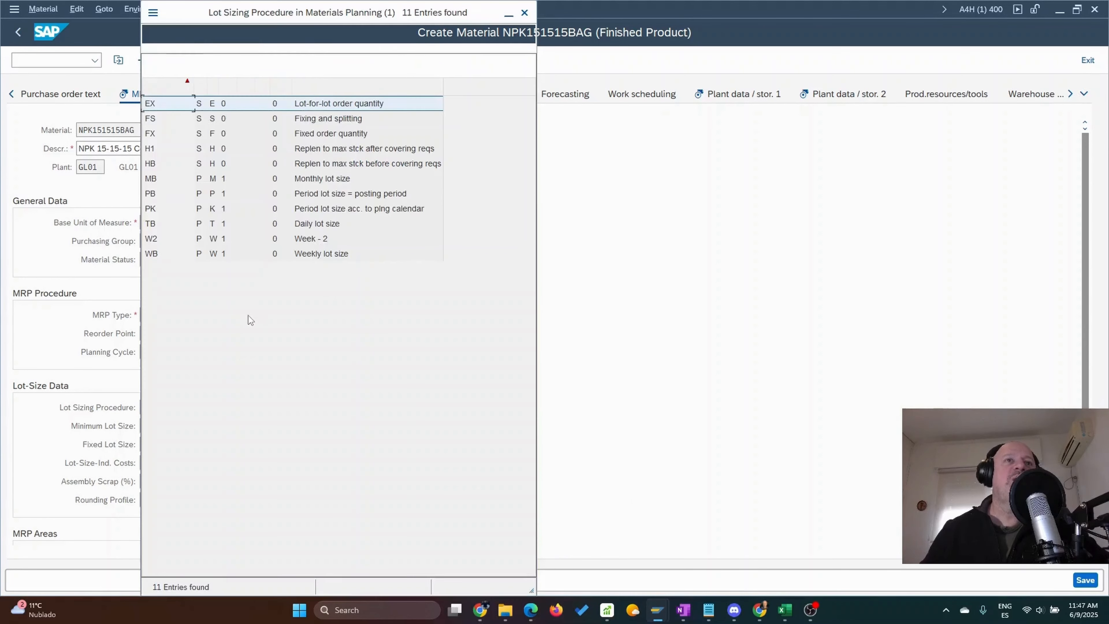
{"action": "double_click", "coordinate": [315, 255]}
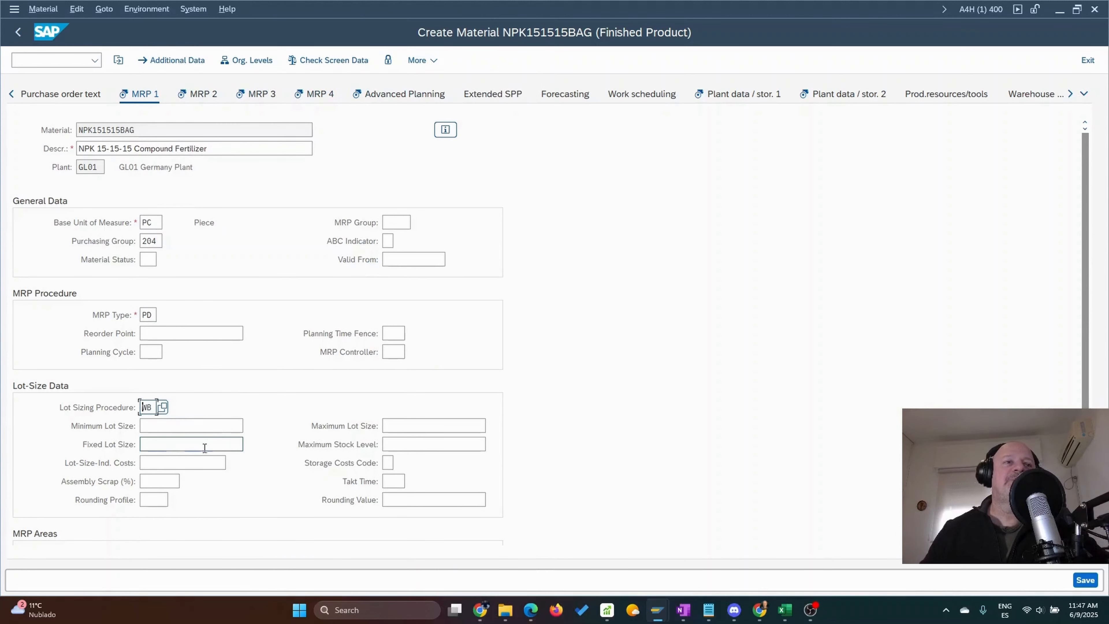
{"action": "scroll", "coordinate": [258, 323], "scroll_direction": "down", "scroll_amount": 1}
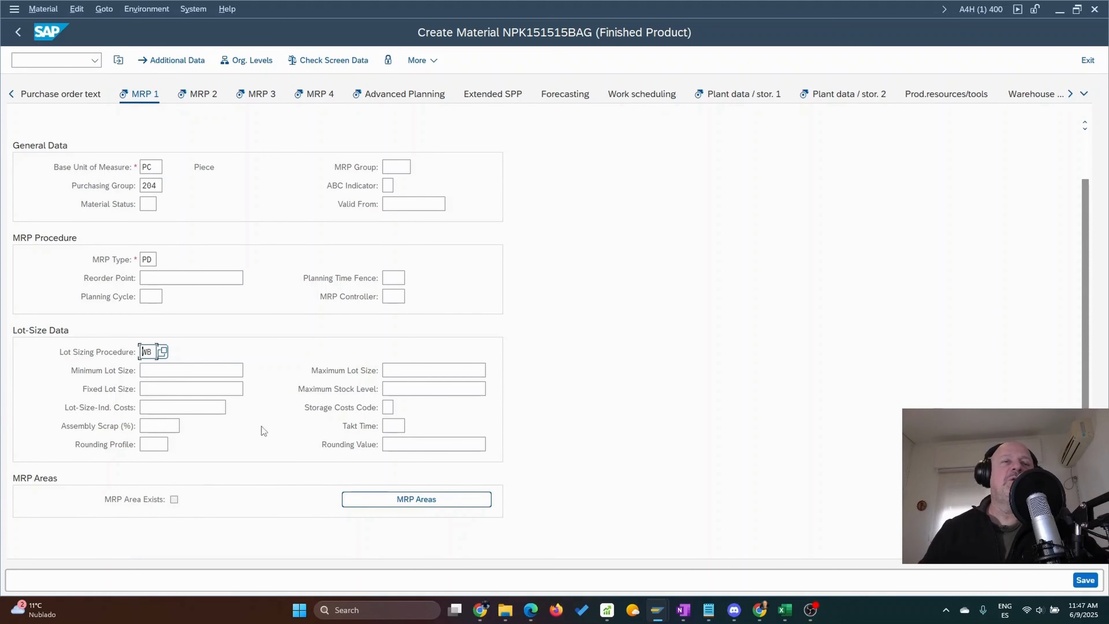
{"action": "scroll", "coordinate": [235, 396], "scroll_direction": "up", "scroll_amount": 1}
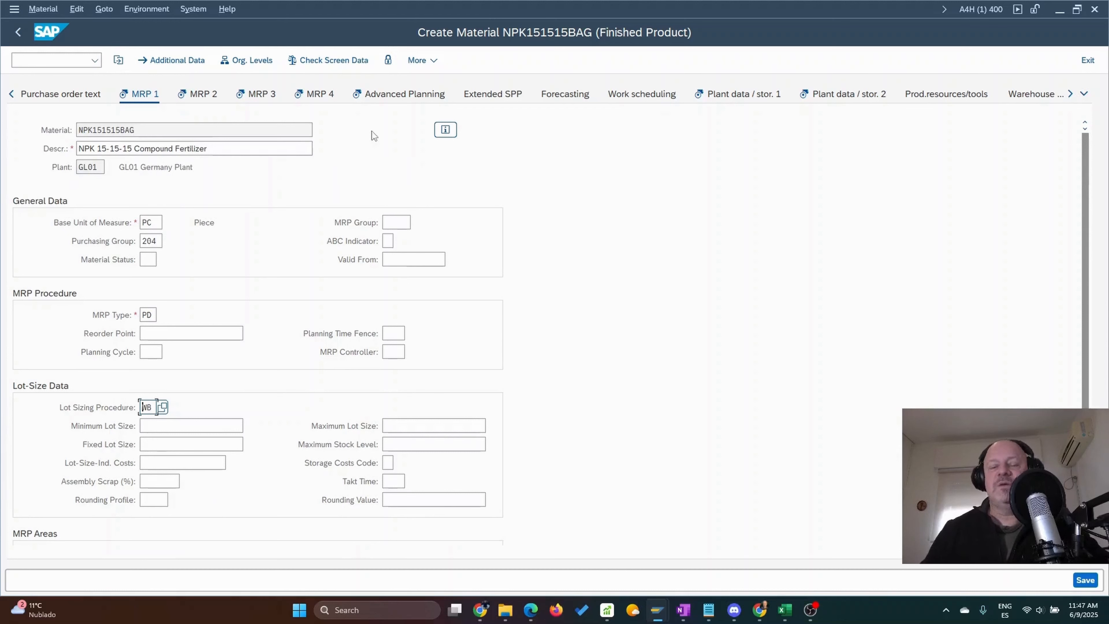
Step: Assign MRP controller 003 (Finished Goods) in the MRP procedure data and continue to the MRP 2 view
{"action": "left_click", "coordinate": [203, 99]}
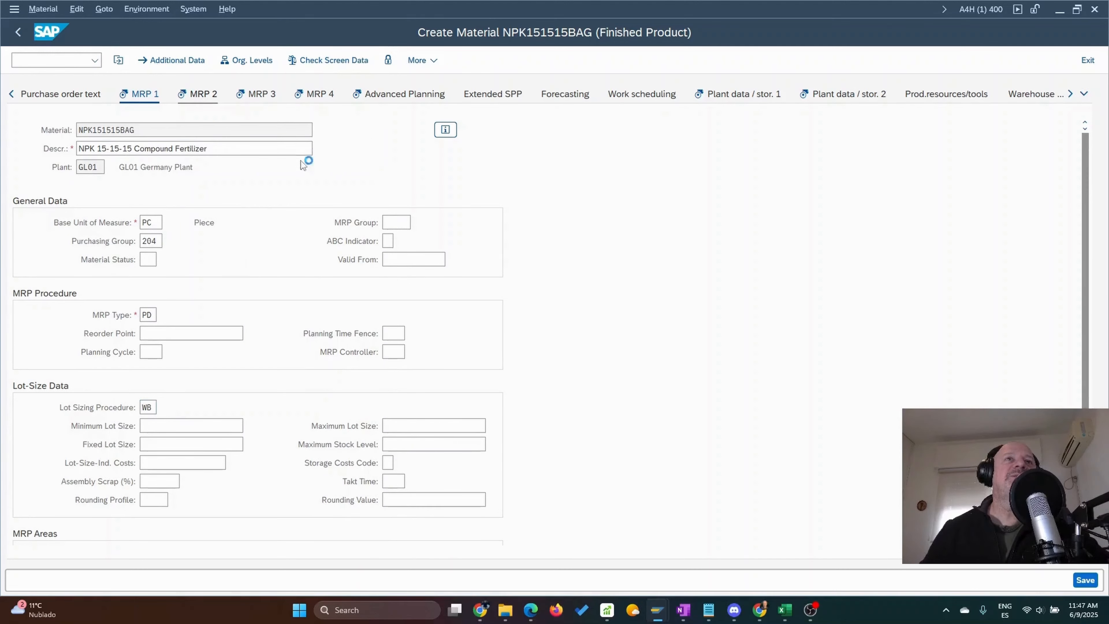
{"action": "left_click", "coordinate": [410, 352]}
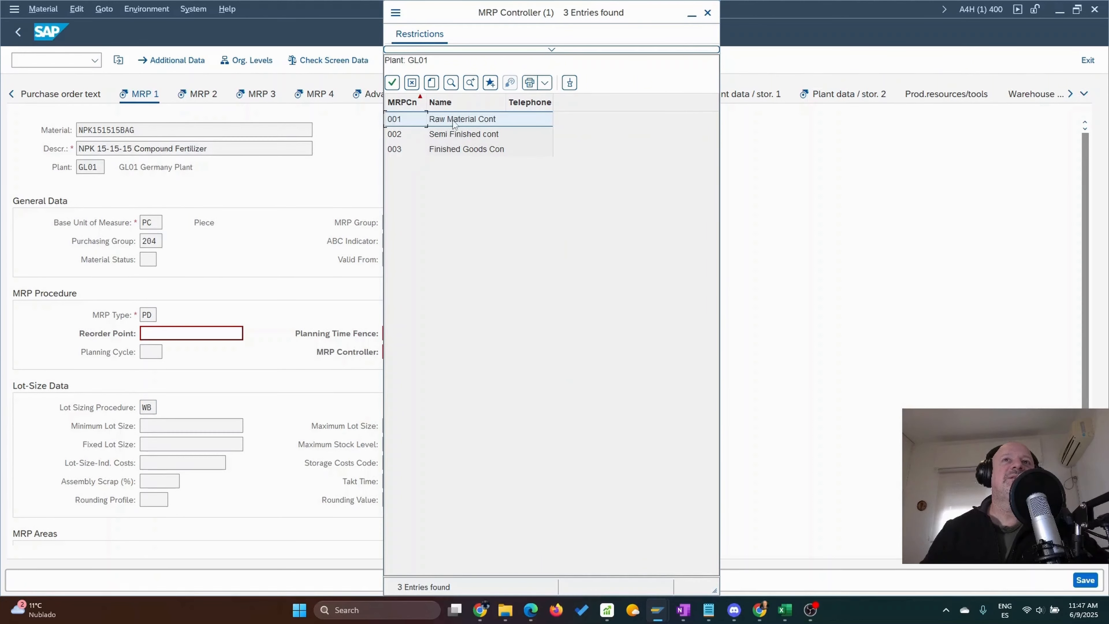
{"action": "double_click", "coordinate": [437, 149]}
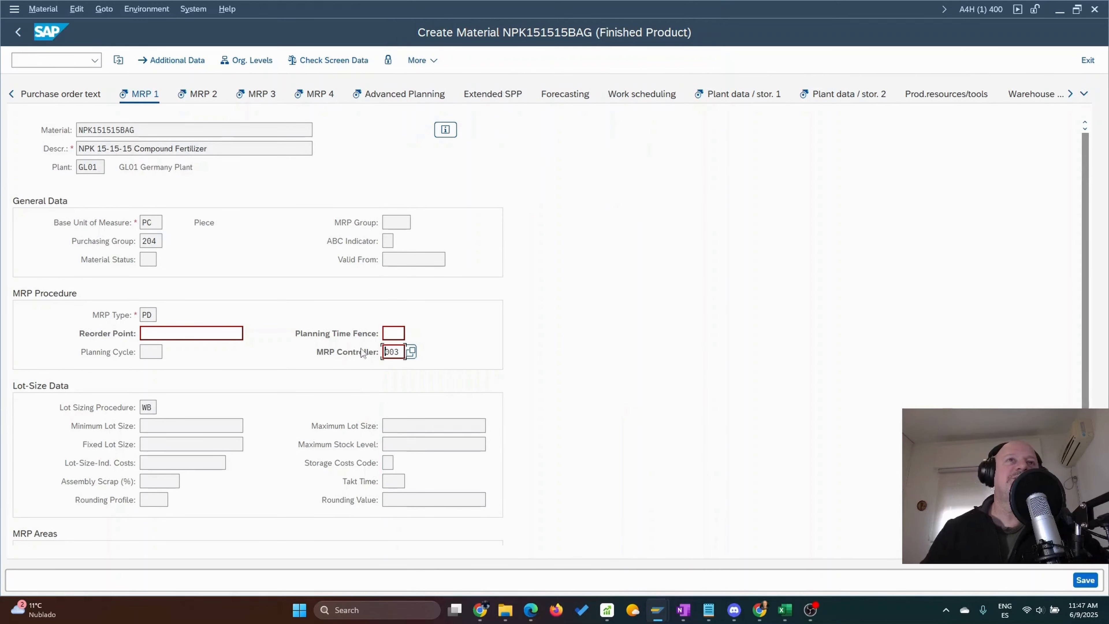
{"action": "left_click", "coordinate": [203, 95]}
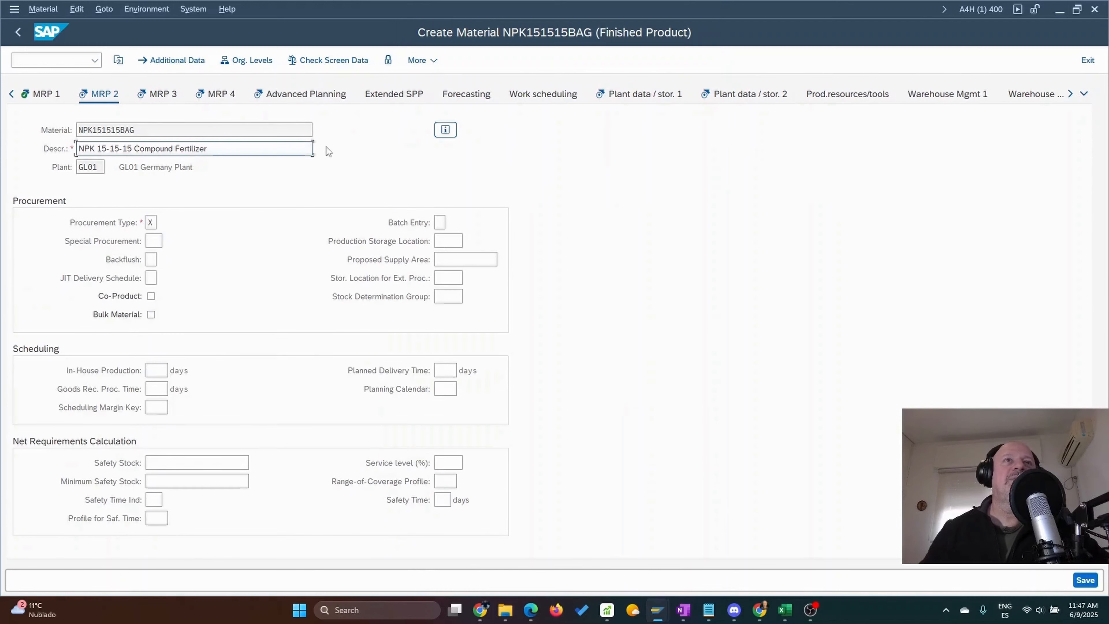
Step: Set the procurement type to E (In-House Production) in the MRP 2 view
{"action": "left_click", "coordinate": [150, 222]}
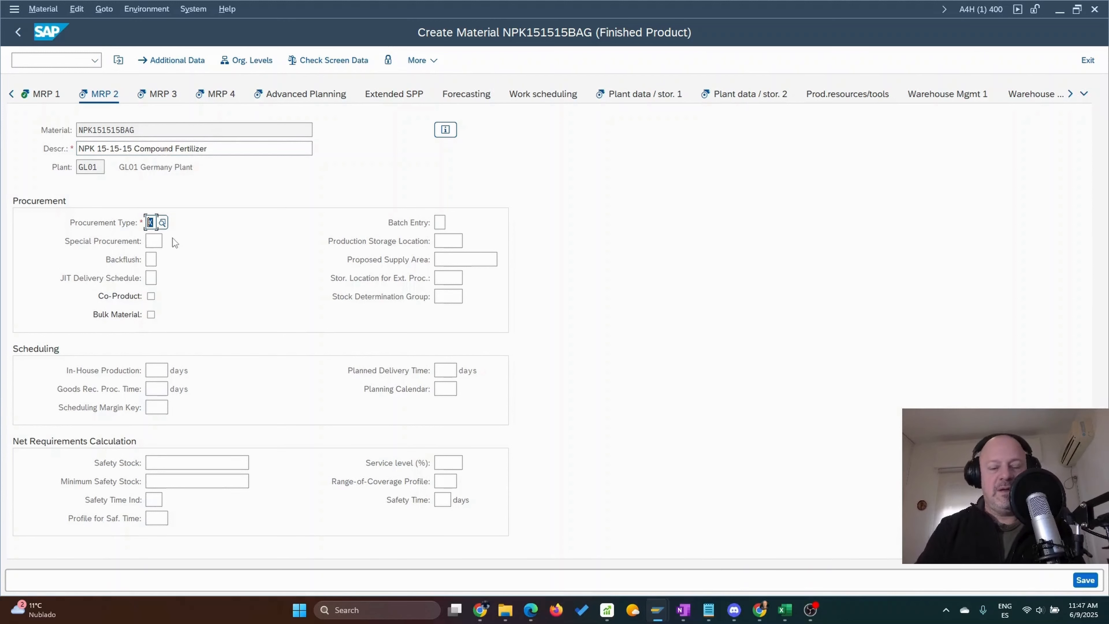
{"action": "type", "text": "E"}
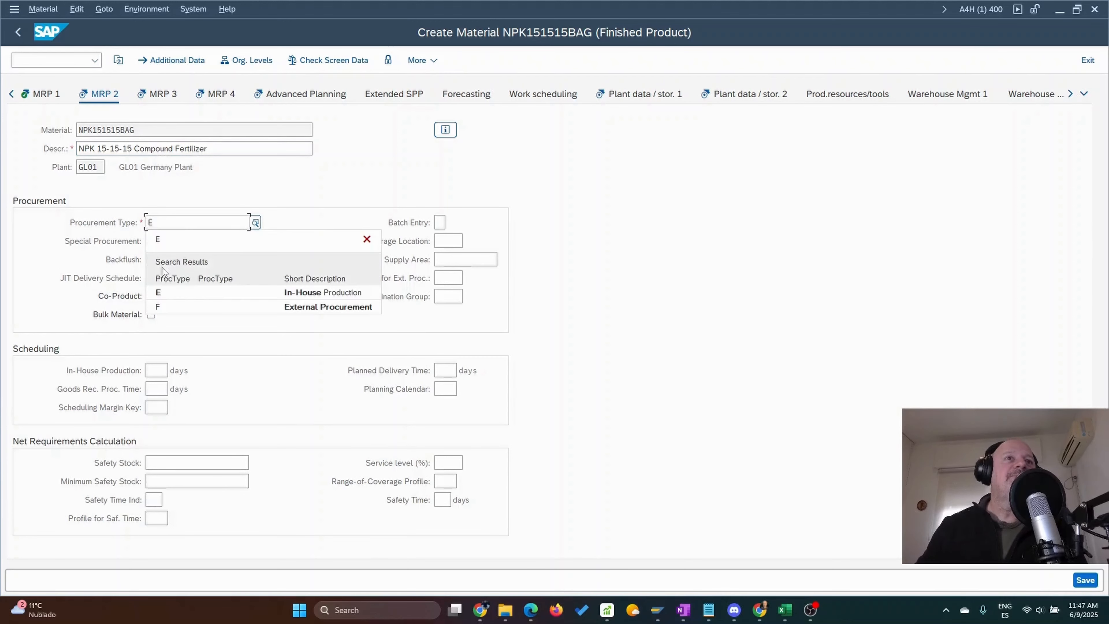
{"action": "left_click", "coordinate": [308, 297]}
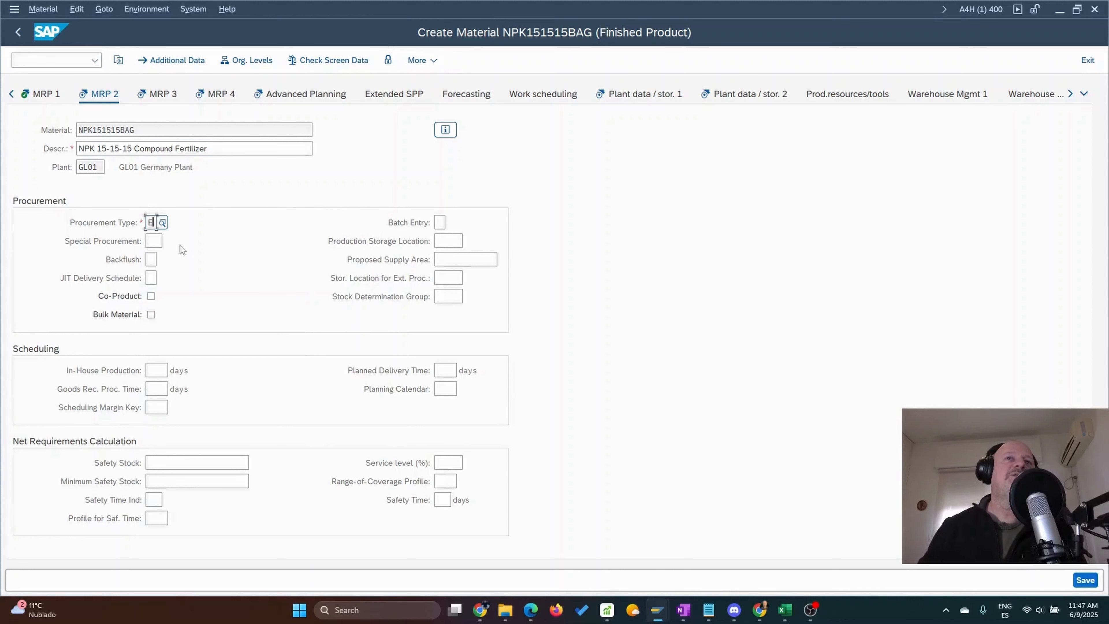
Step: Set the production storage location to 0003 FinishedProducts of plant GL01
{"action": "left_click", "coordinate": [437, 241]}
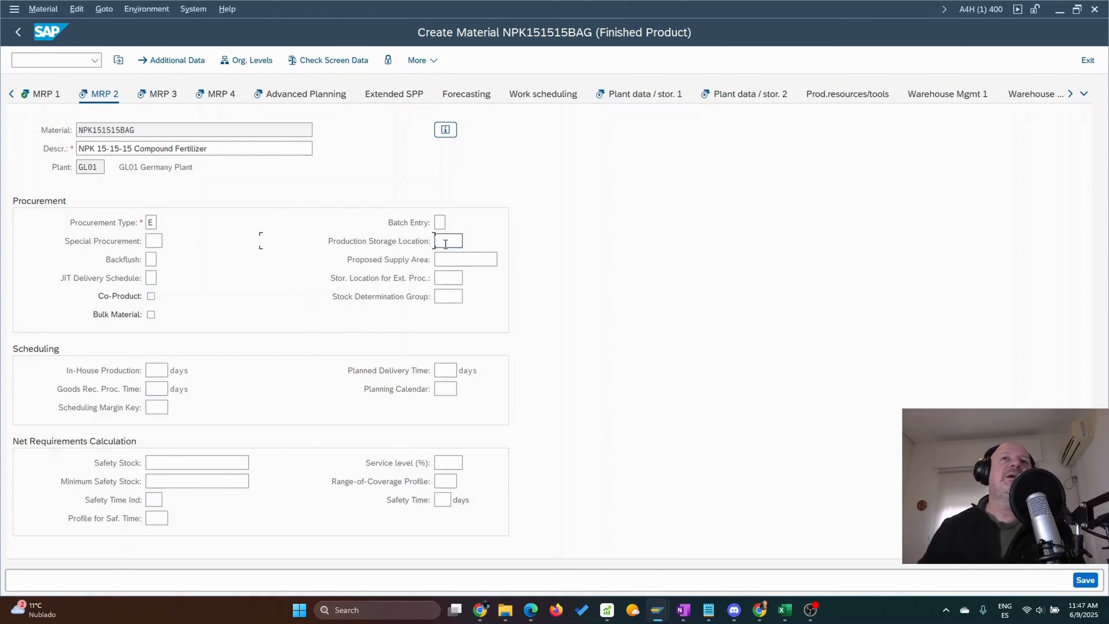
{"action": "type", "text": "000"}
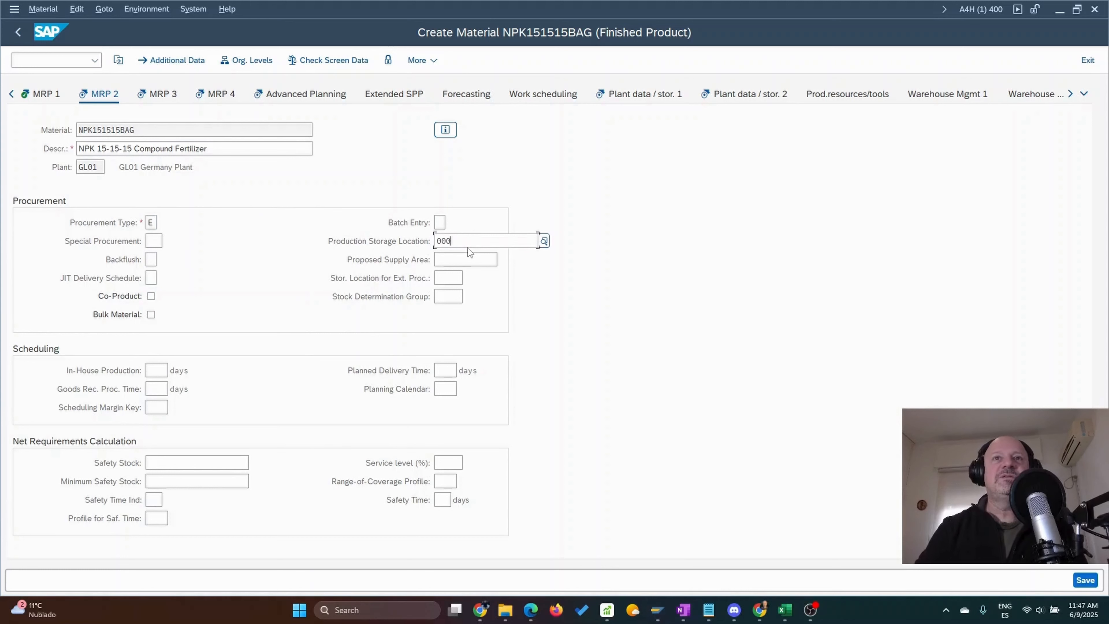
{"action": "key", "text": "BackSpace"}
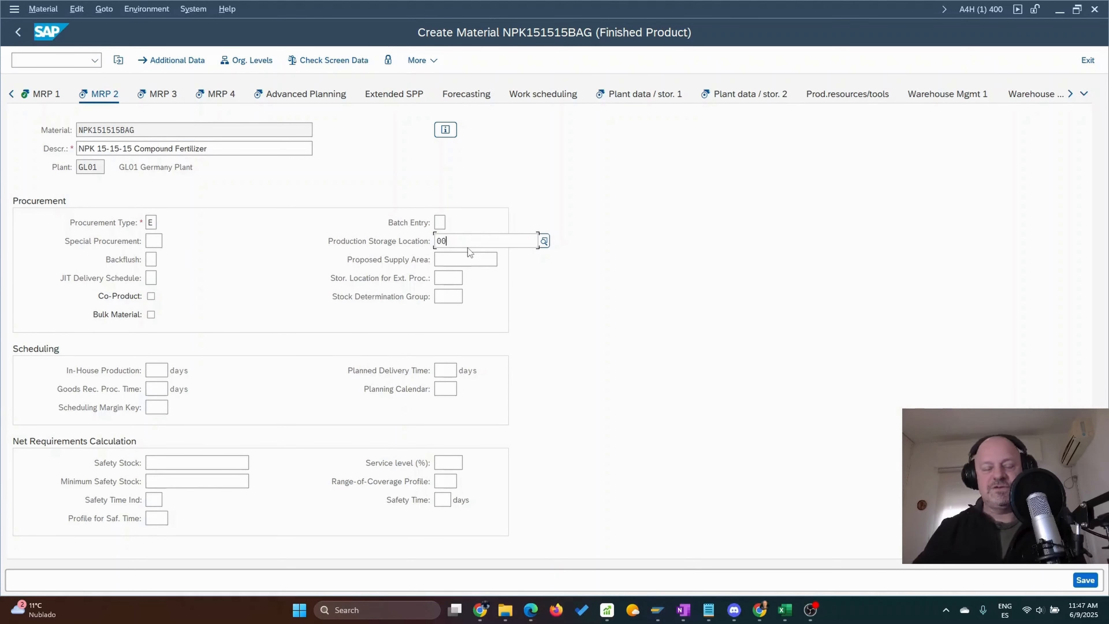
{"action": "type", "text": "3"}
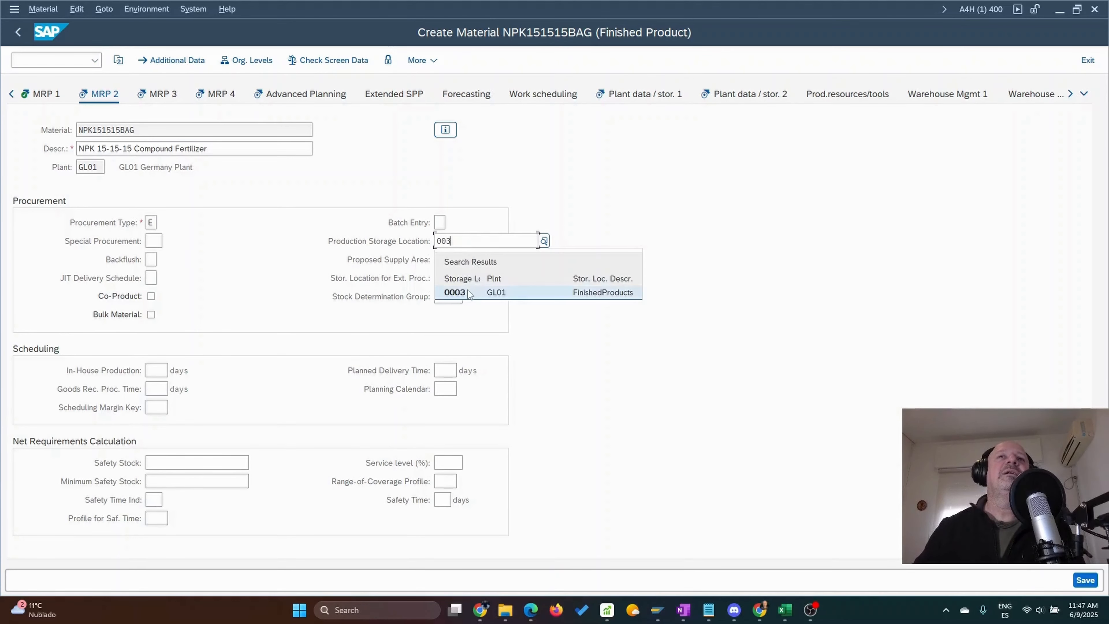
{"action": "left_click", "coordinate": [476, 291]}
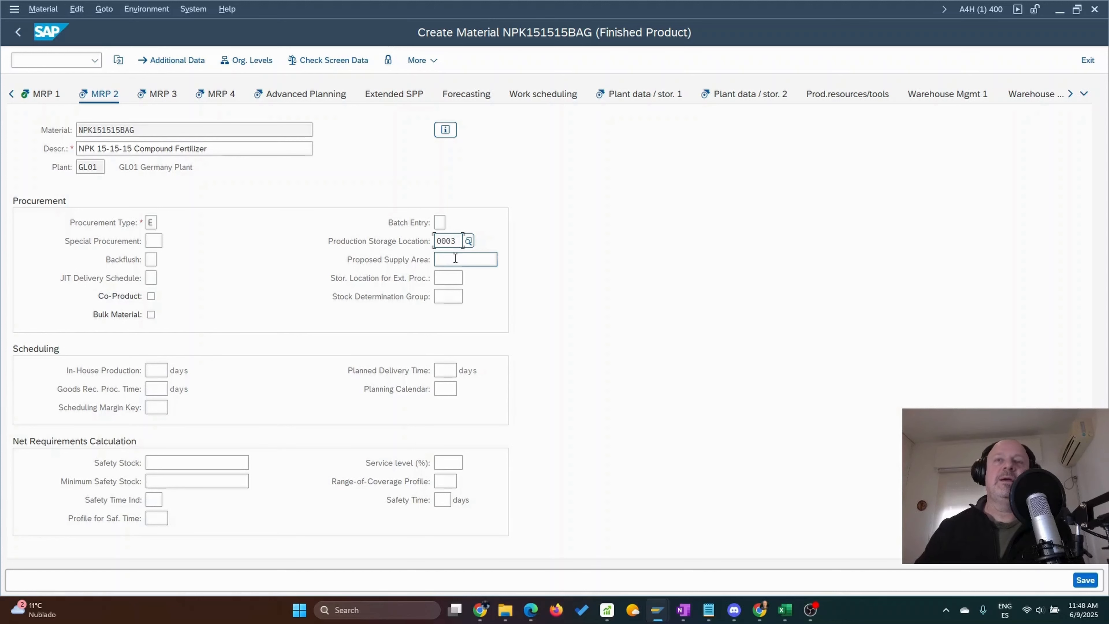
Step: Set the storage location for external procurement to 0003 FinishedProducts of plant GL01
{"action": "left_click", "coordinate": [448, 278]}
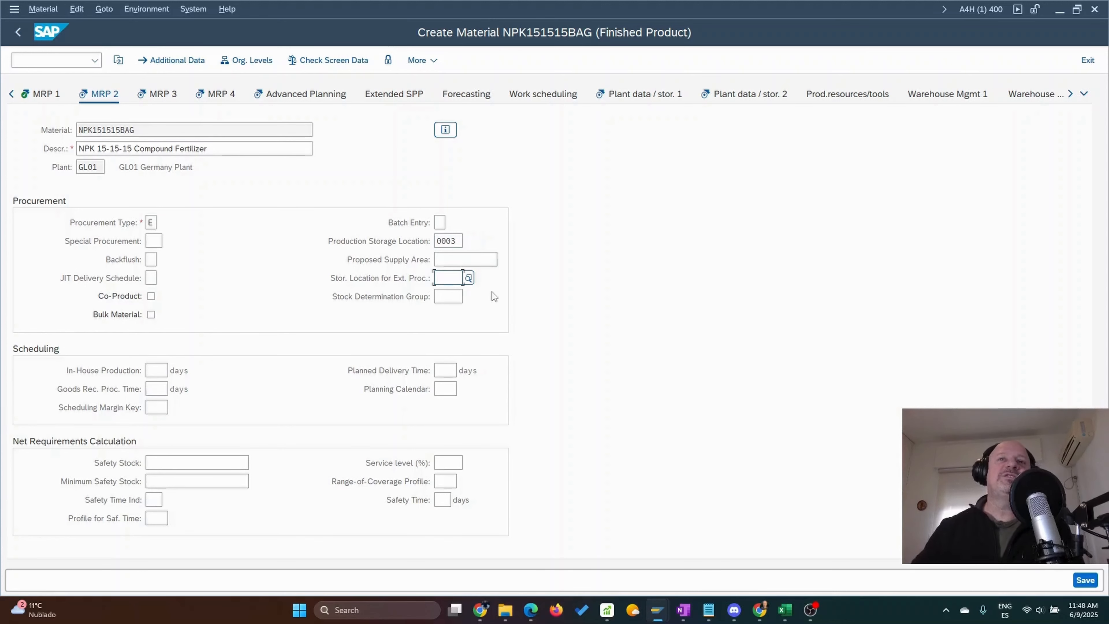
{"action": "type", "text": "00"}
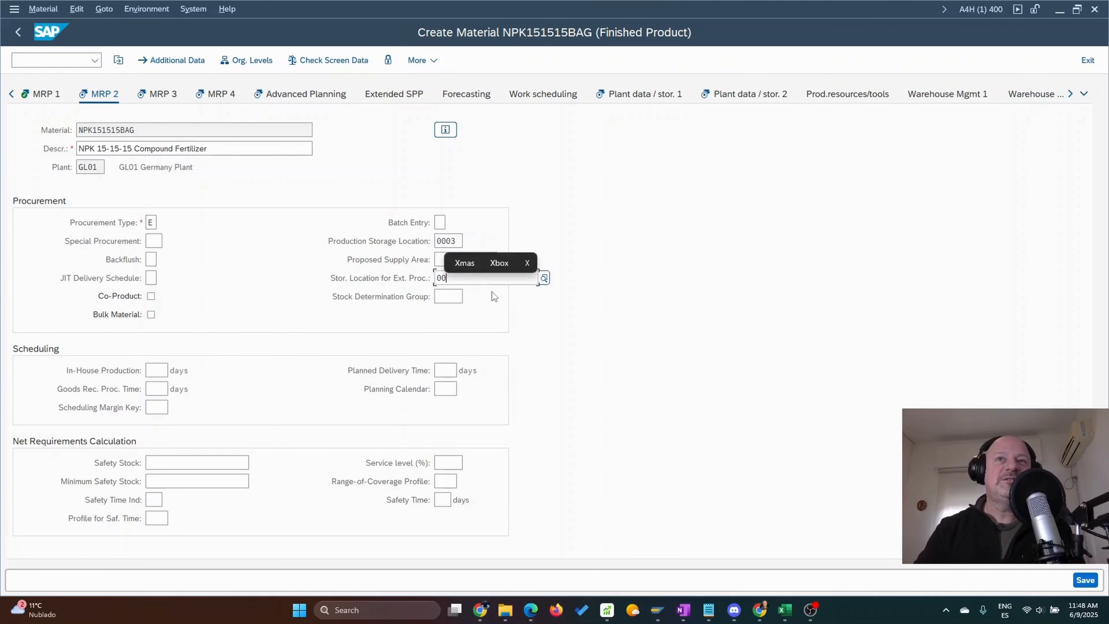
{"action": "type", "text": "0"}
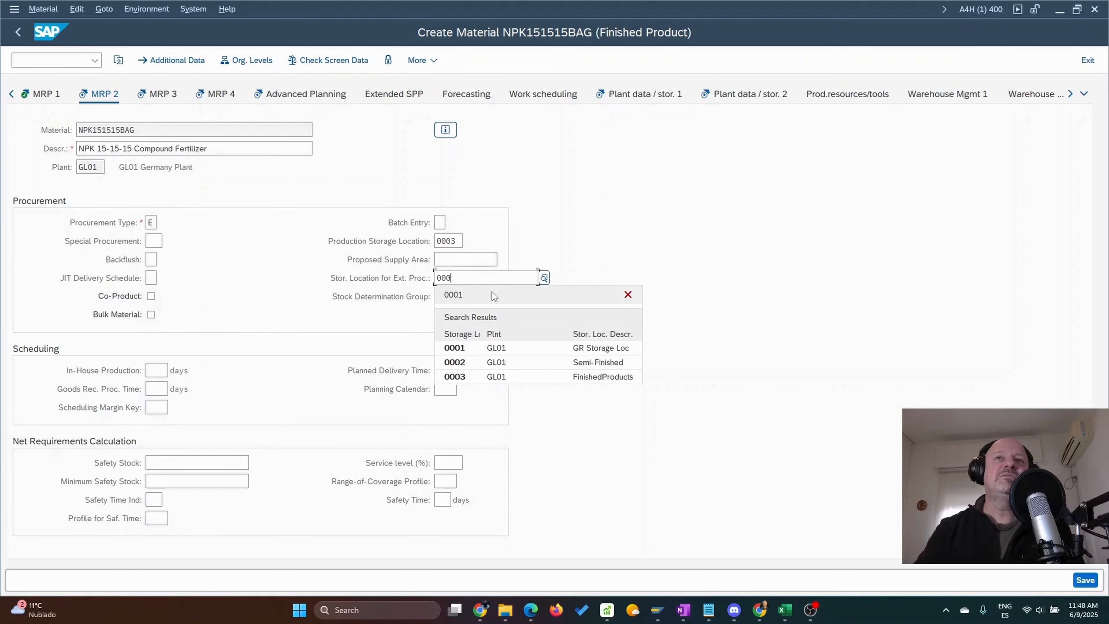
{"action": "type", "text": "3"}
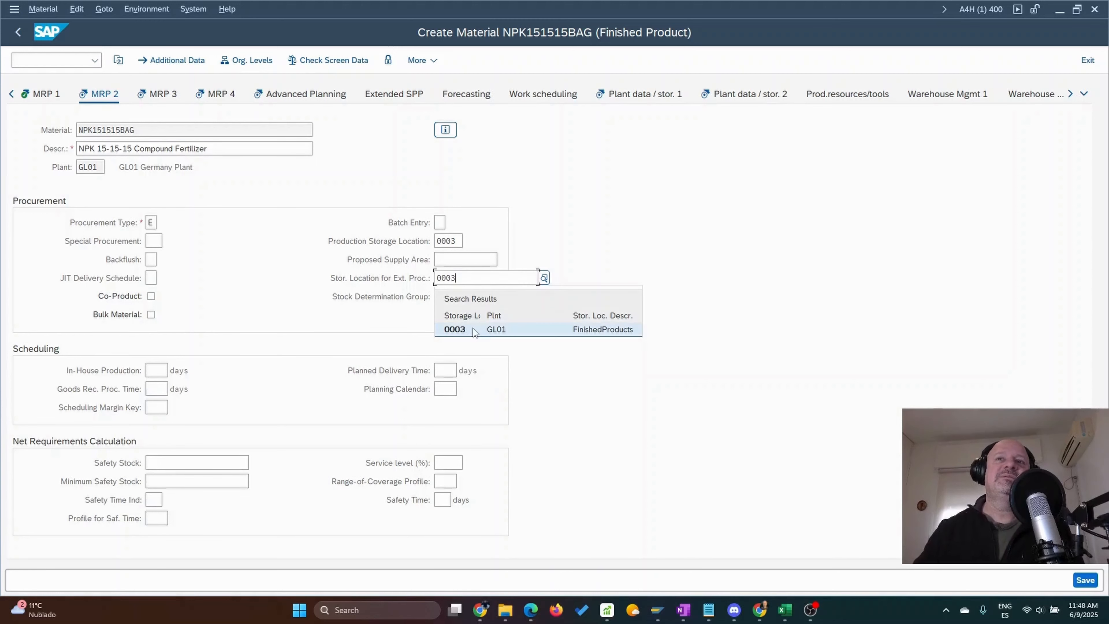
{"action": "left_click", "coordinate": [473, 329]}
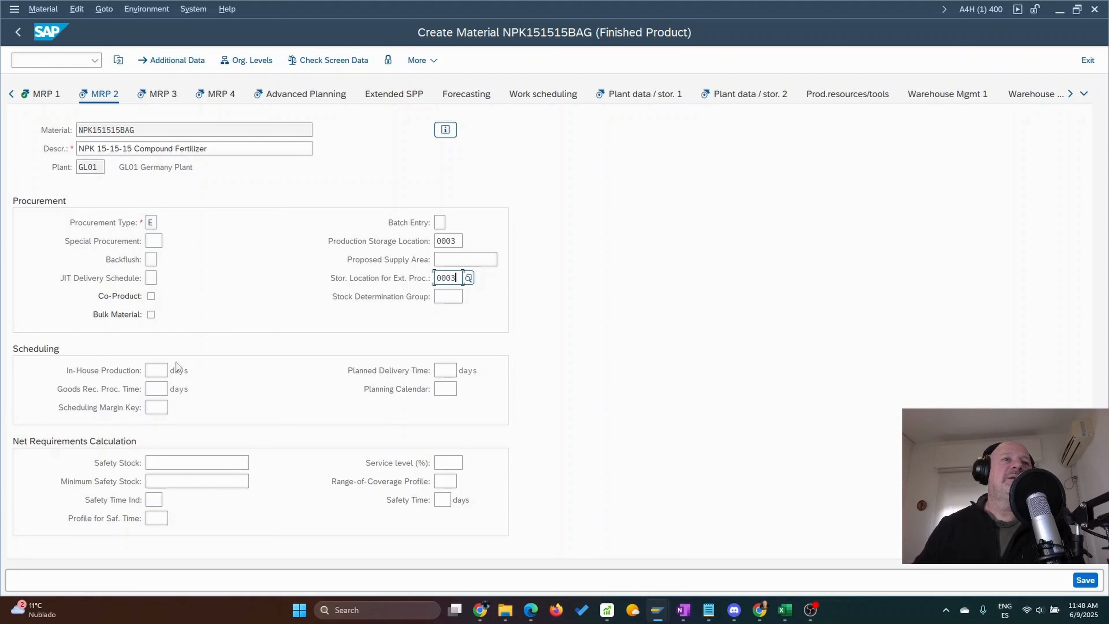
Step: Set the in-house production time to 2 days in the scheduling data
{"action": "left_click", "coordinate": [162, 369]}
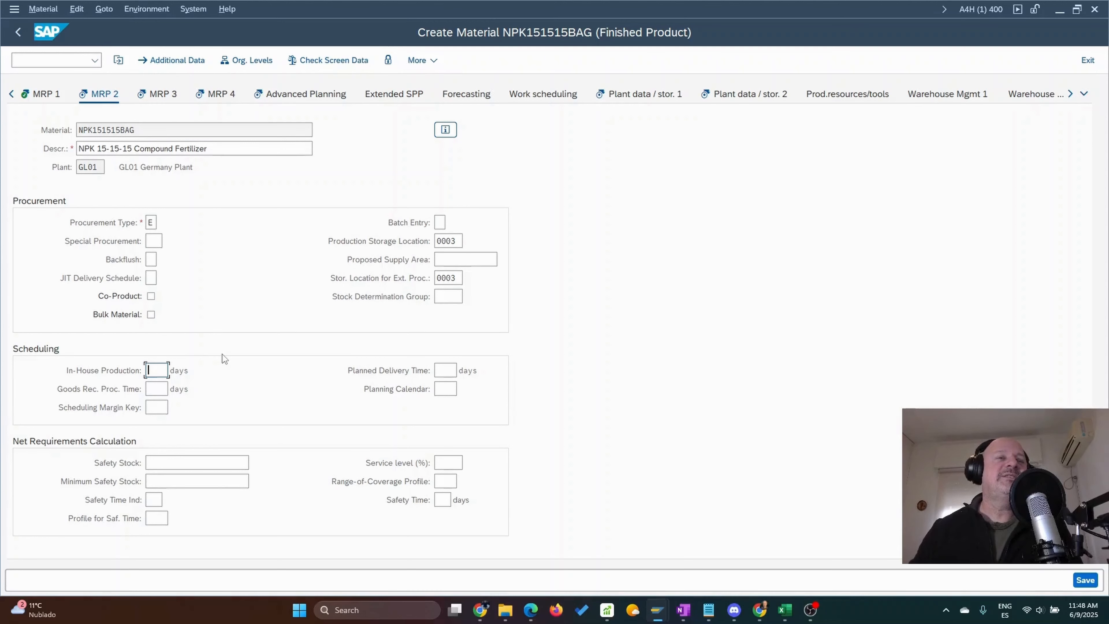
{"action": "type", "text": "2"}
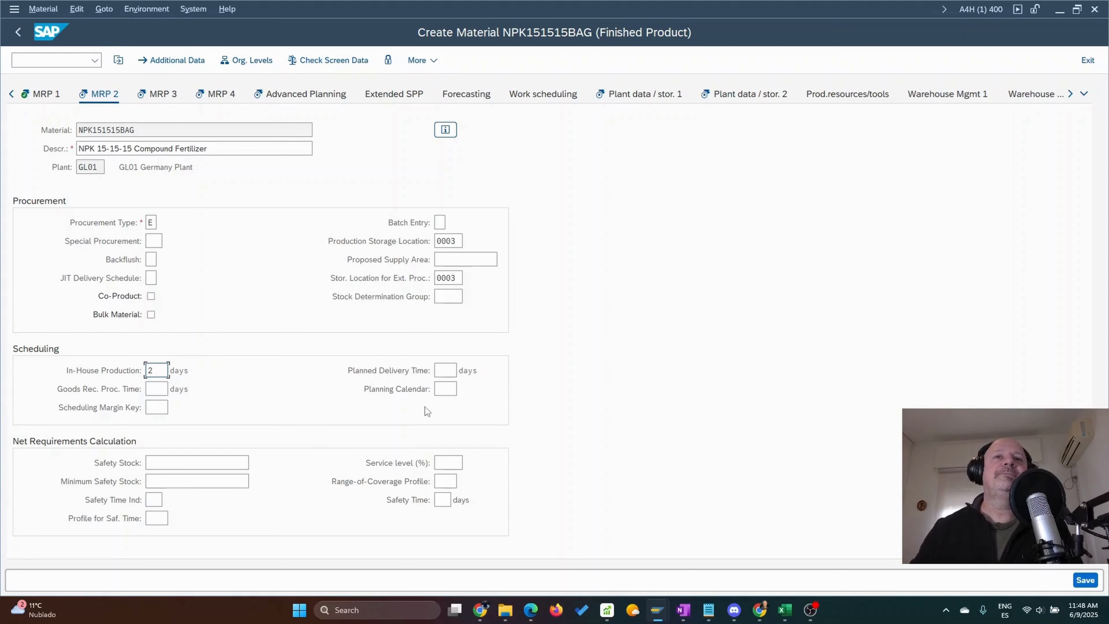
Step: Set the planned delivery time to 5 days and assign planning calendar GLC (Planning Calendar for Germany)
{"action": "left_click", "coordinate": [449, 372]}
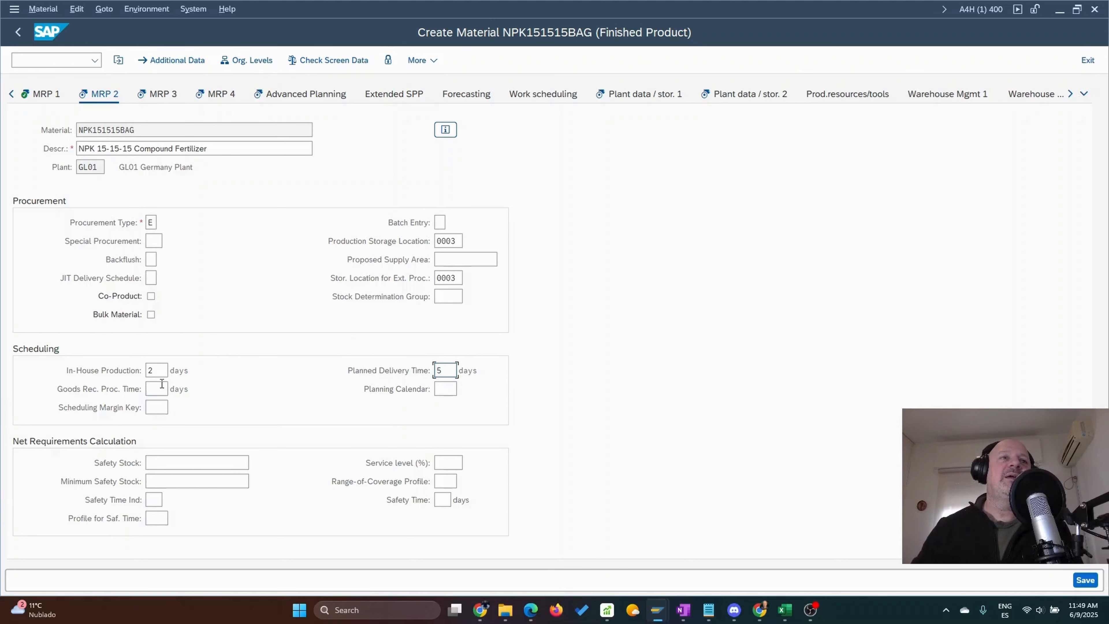
{"action": "left_click", "coordinate": [448, 389]}
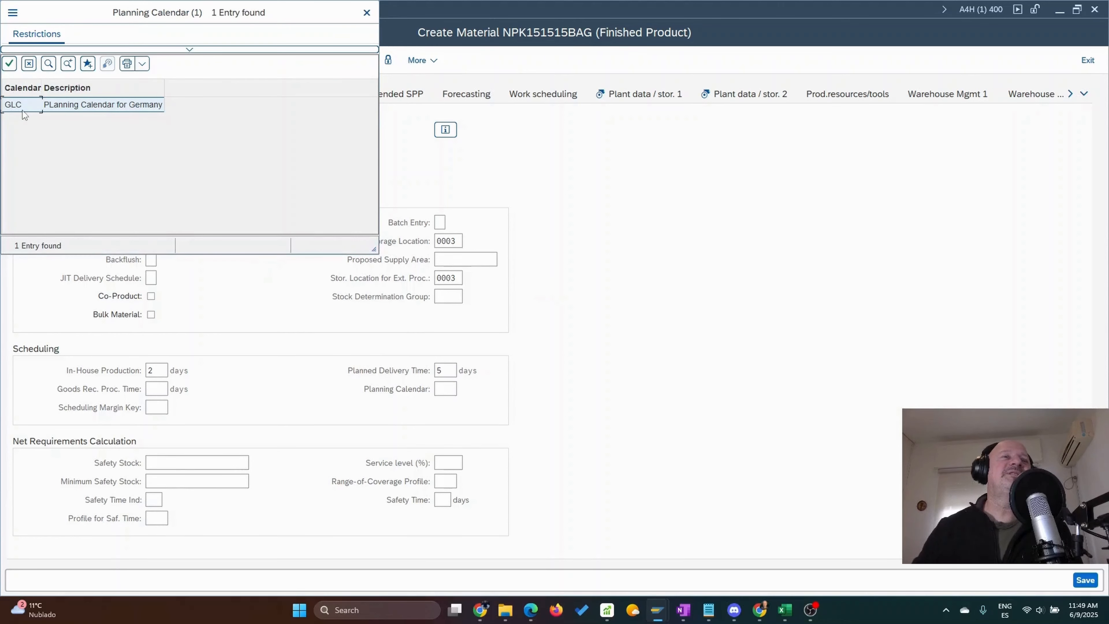
{"action": "double_click", "coordinate": [81, 107]}
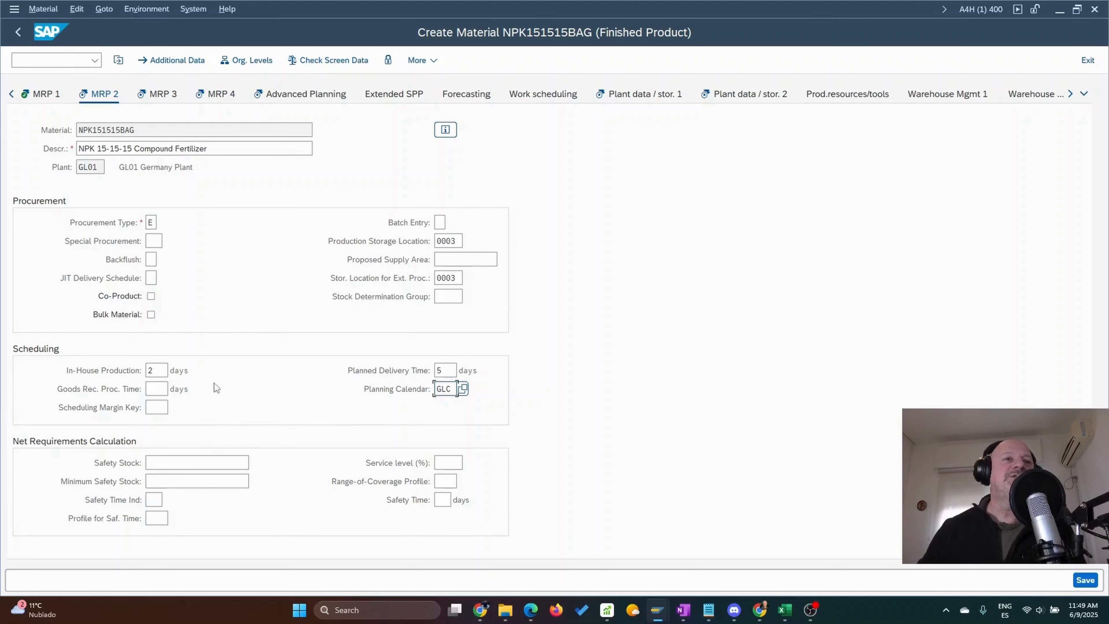
Step: Set the goods receipt processing time to 1 day and the scheduling margin key to 000
{"action": "left_click", "coordinate": [158, 393]}
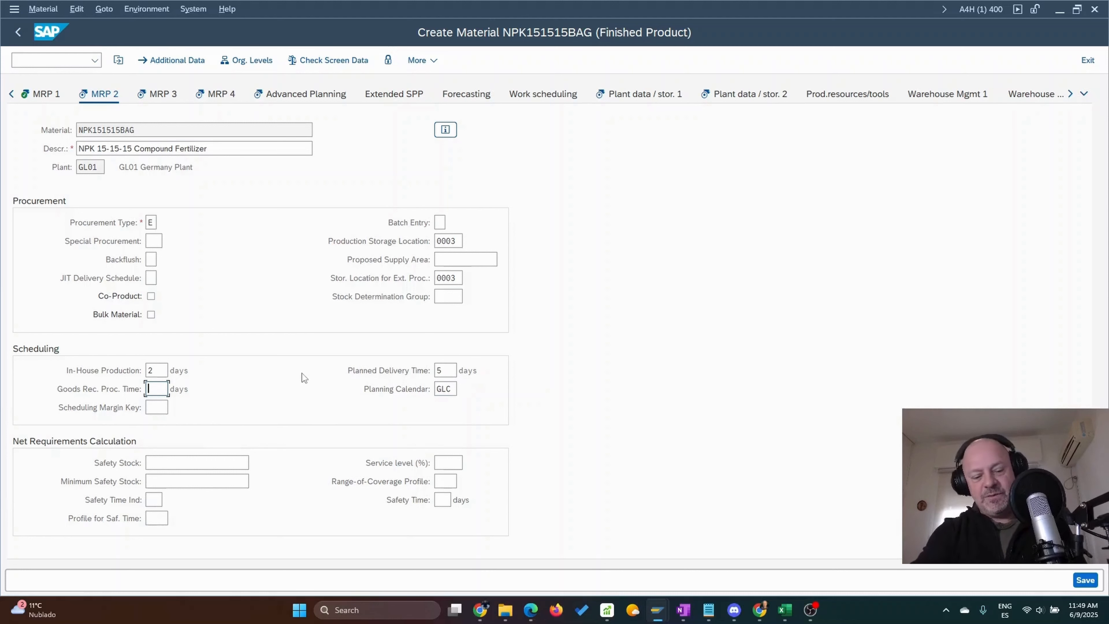
{"action": "type", "text": "1"}
{"action": "left_click", "coordinate": [301, 371]}
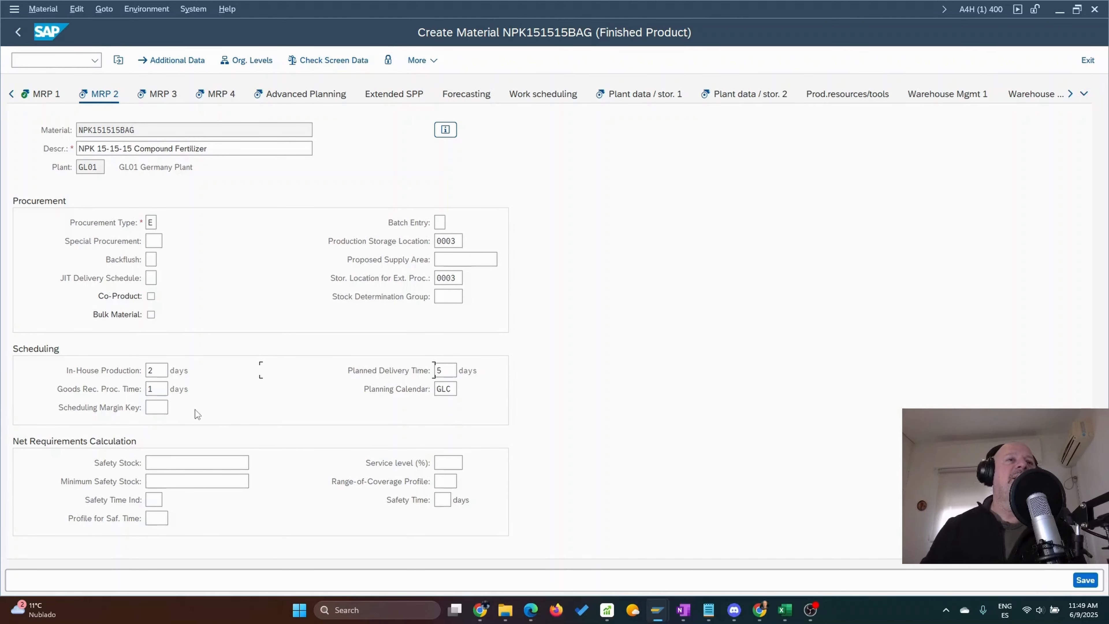
{"action": "left_click", "coordinate": [148, 408]}
{"action": "left_click", "coordinate": [174, 407]}
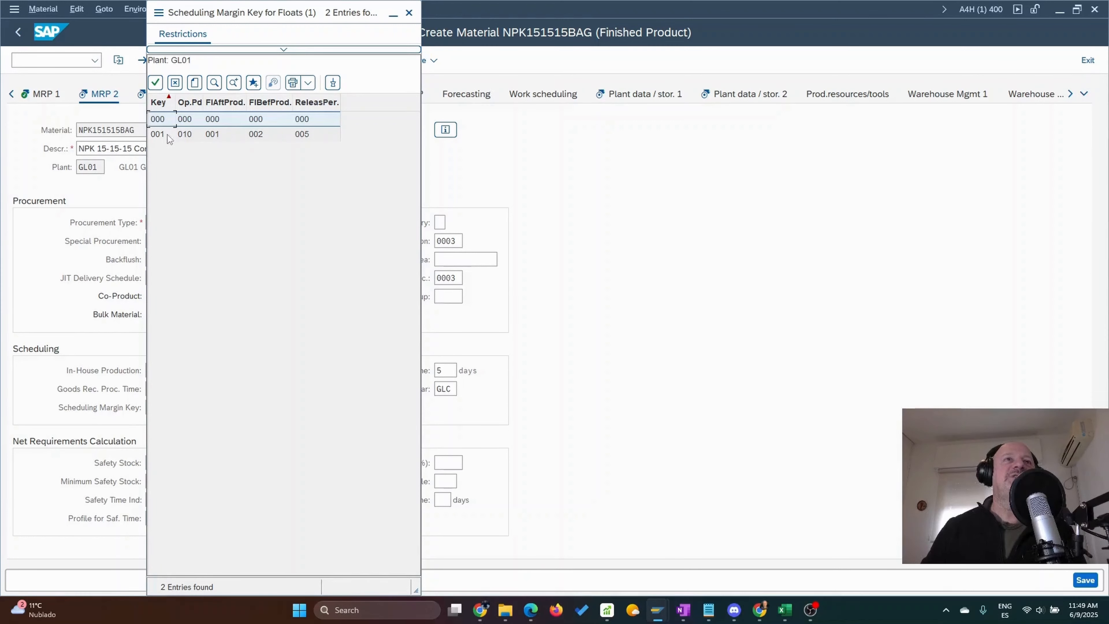
{"action": "double_click", "coordinate": [159, 121]}
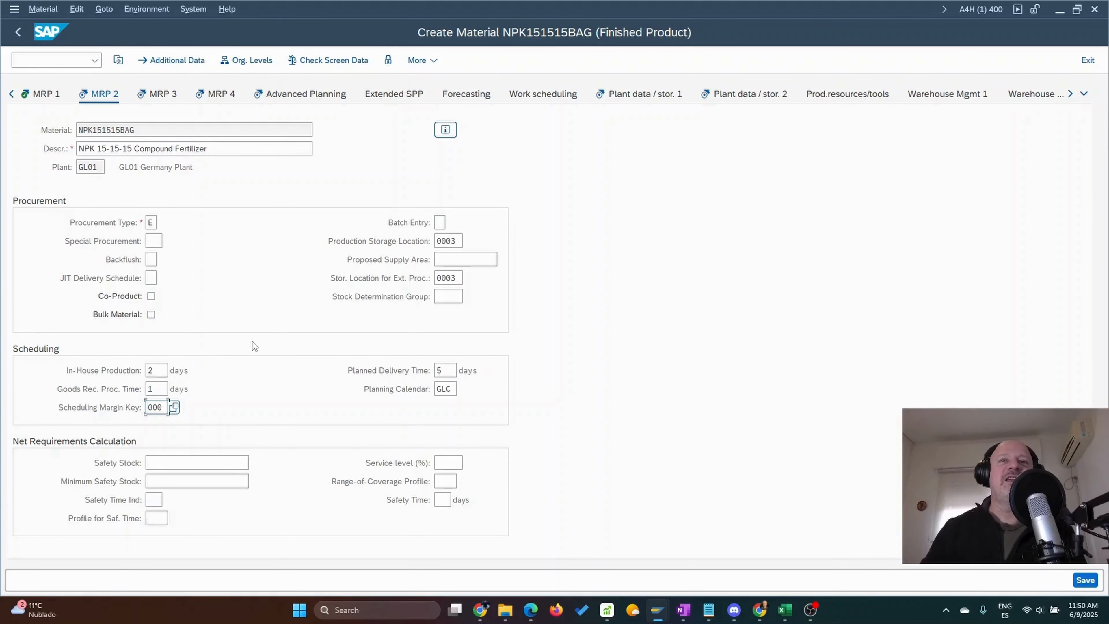
Step: Set the safety stock to 50 in the net requirements calculation of the MRP 2 view
{"action": "left_click", "coordinate": [201, 460]}
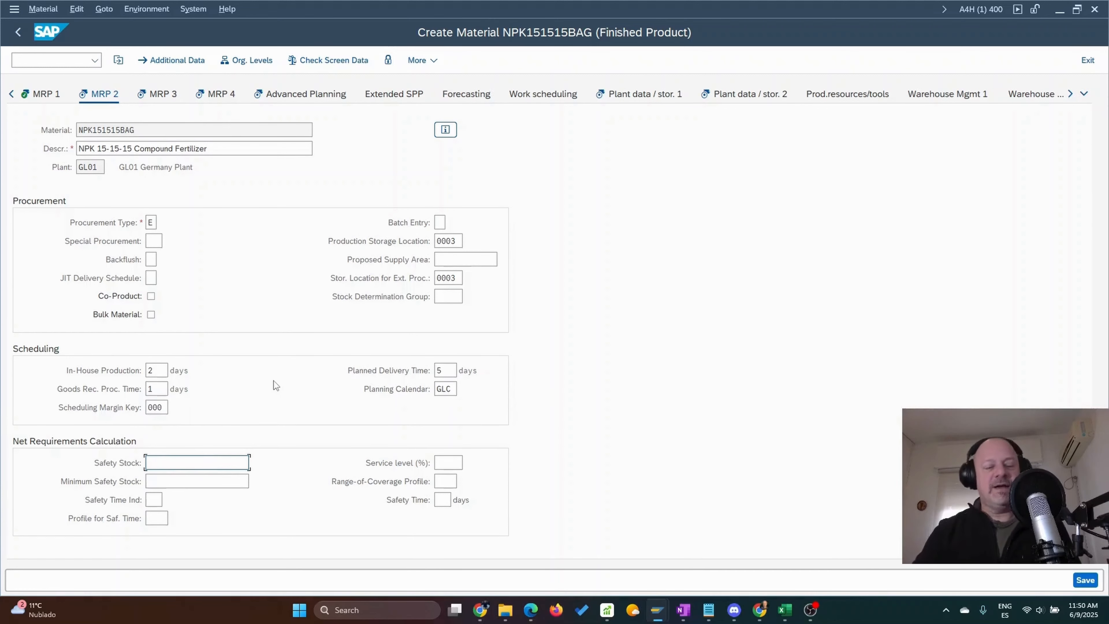
{"action": "type", "text": "200"}
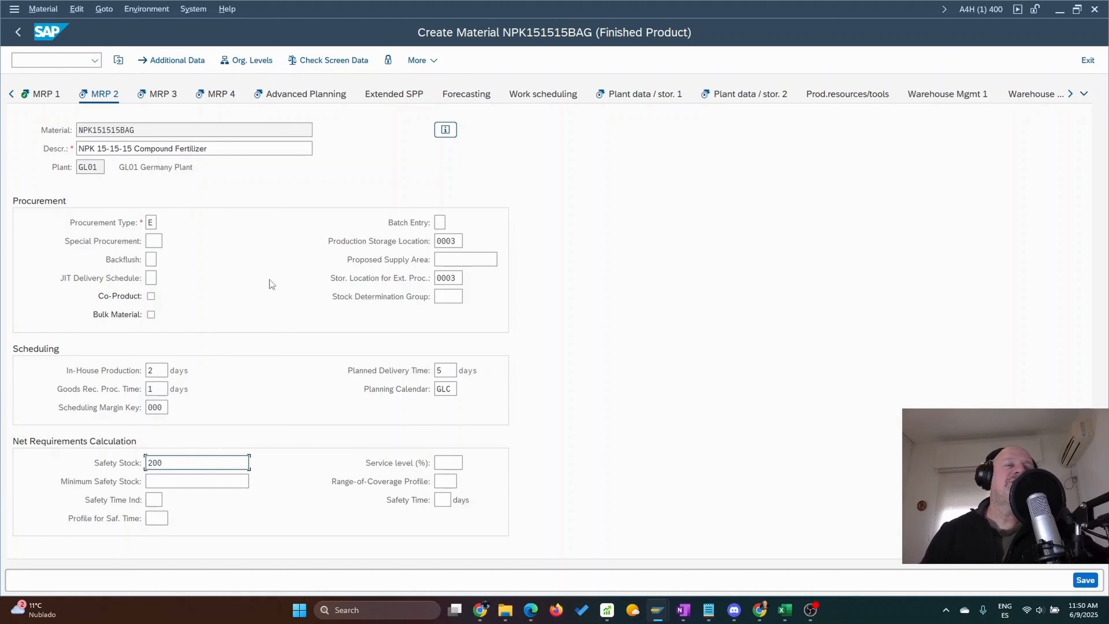
{"action": "double_click", "coordinate": [169, 462]}
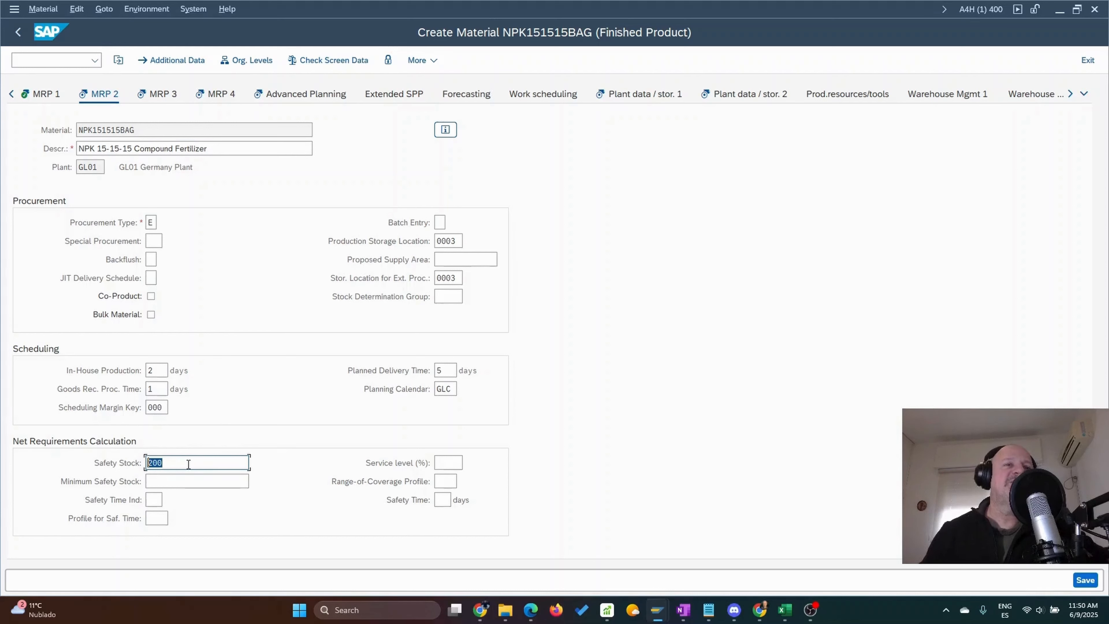
{"action": "type", "text": "50"}
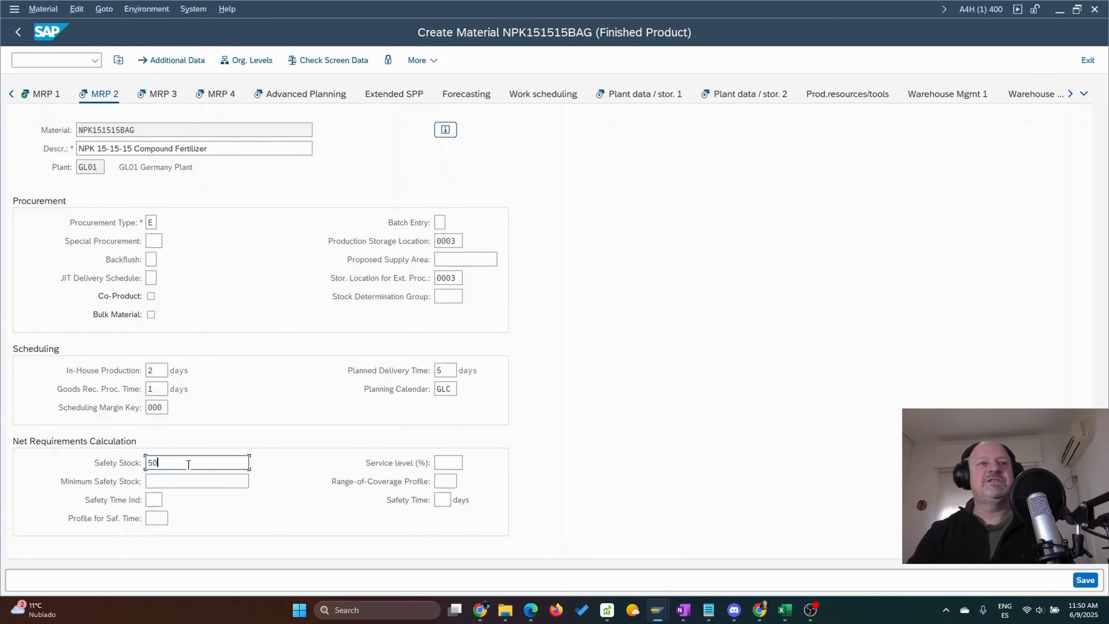
{"action": "key", "text": "Return"}
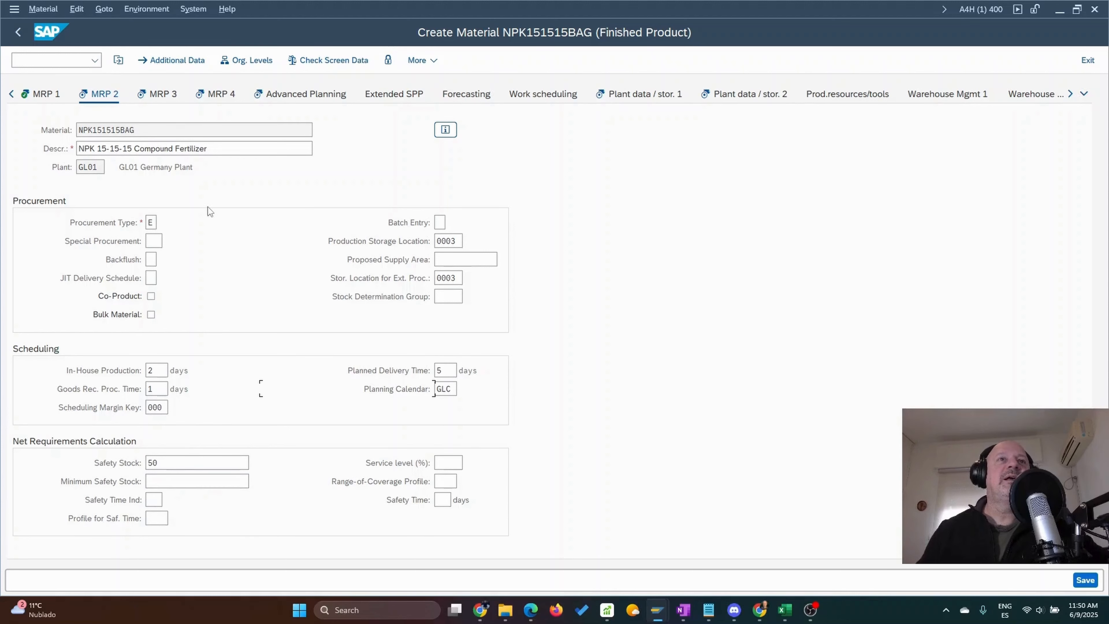
Step: Set the availability check to 02 (Individ requirements) in the MRP 3 view
{"action": "left_click", "coordinate": [176, 98]}
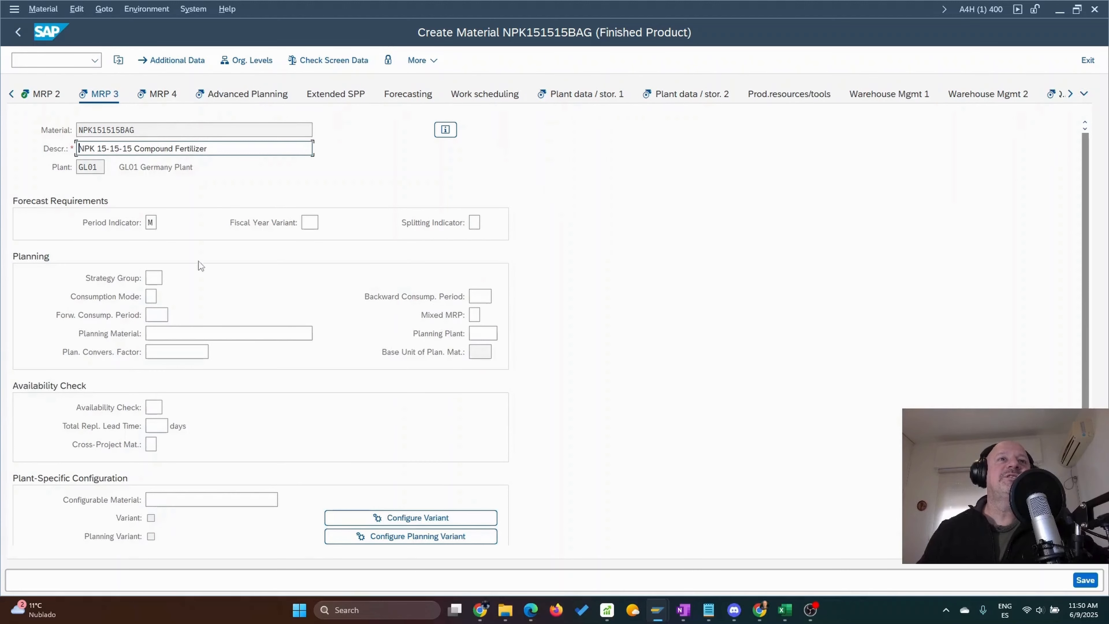
{"action": "scroll", "coordinate": [192, 332], "scroll_direction": "down", "scroll_amount": 2}
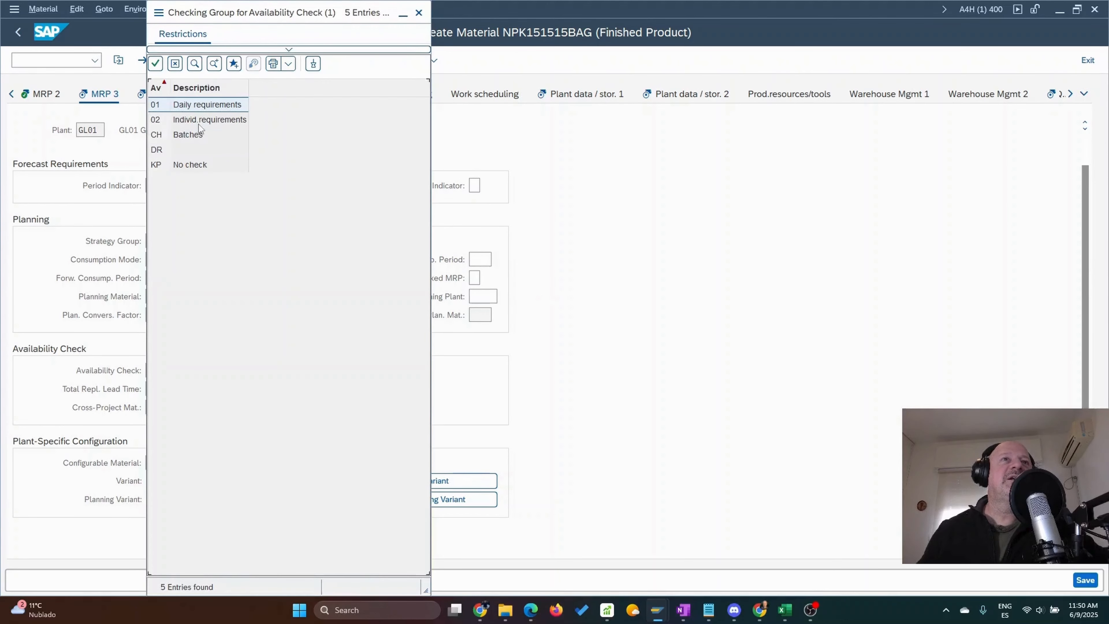
{"action": "double_click", "coordinate": [198, 124]}
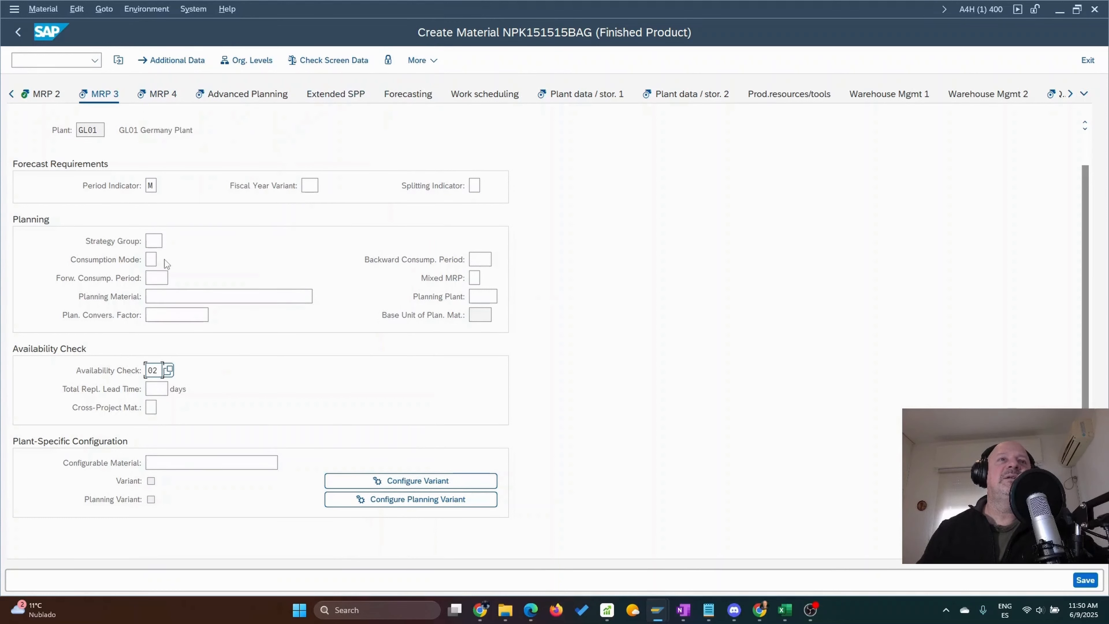
Step: Assign strategy group 40 (Planning with final assembly) in the MRP 3 planning data
{"action": "left_click", "coordinate": [153, 241]}
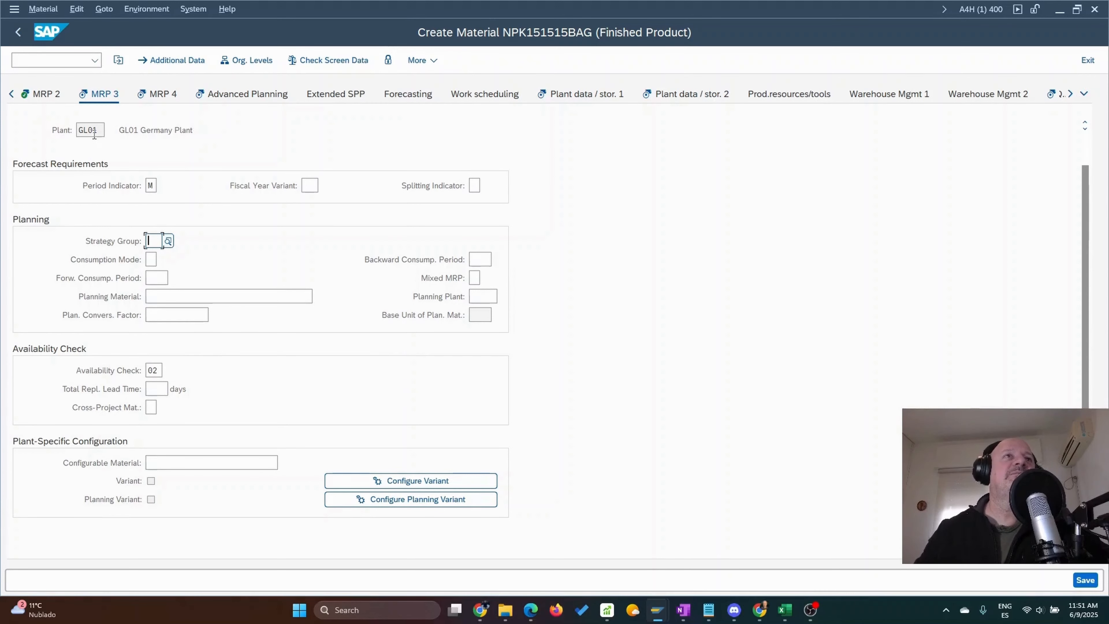
{"action": "left_click", "coordinate": [168, 240]}
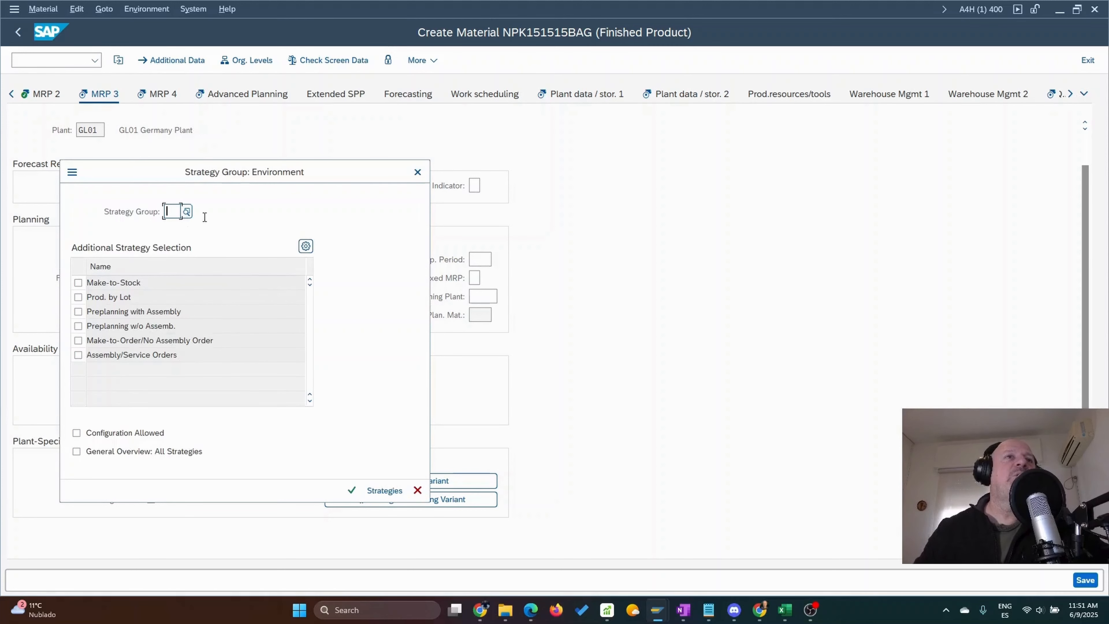
{"action": "type", "text": "40"}
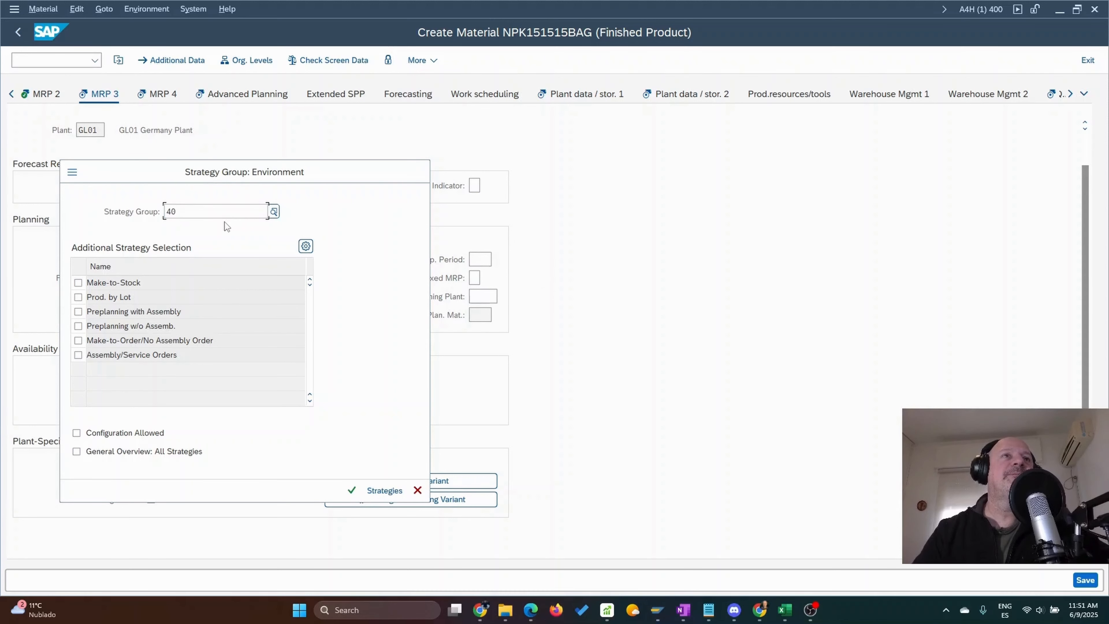
{"action": "key", "text": "Return"}
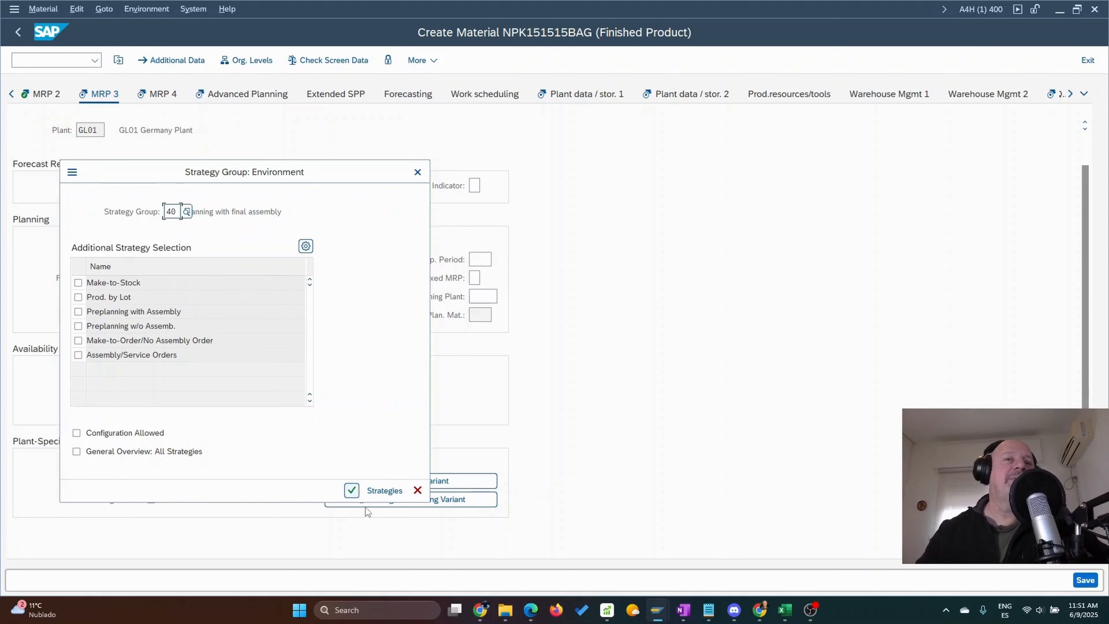
{"action": "left_click", "coordinate": [352, 490]}
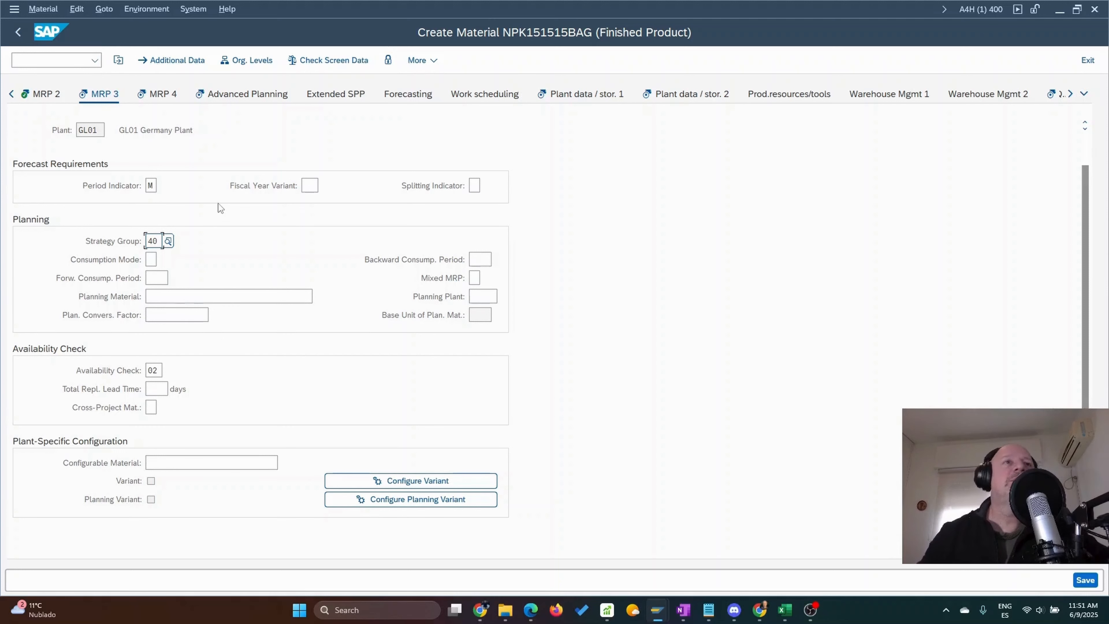
Step: Set the consumption mode to 2 for backward/forward consumption
{"action": "left_click", "coordinate": [151, 259]}
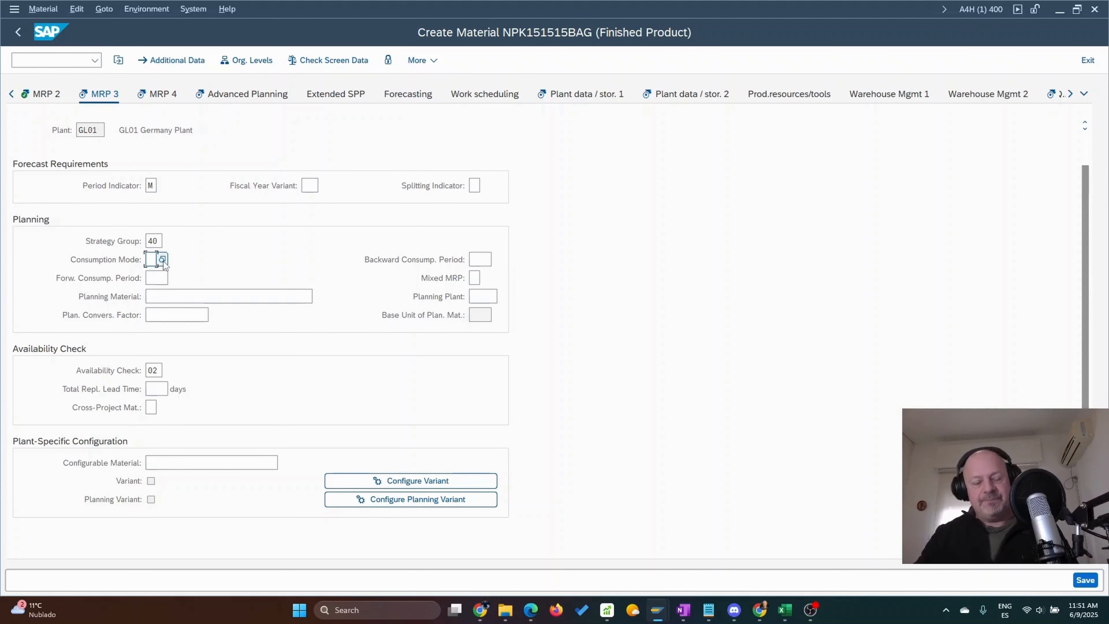
{"action": "left_click", "coordinate": [163, 259]}
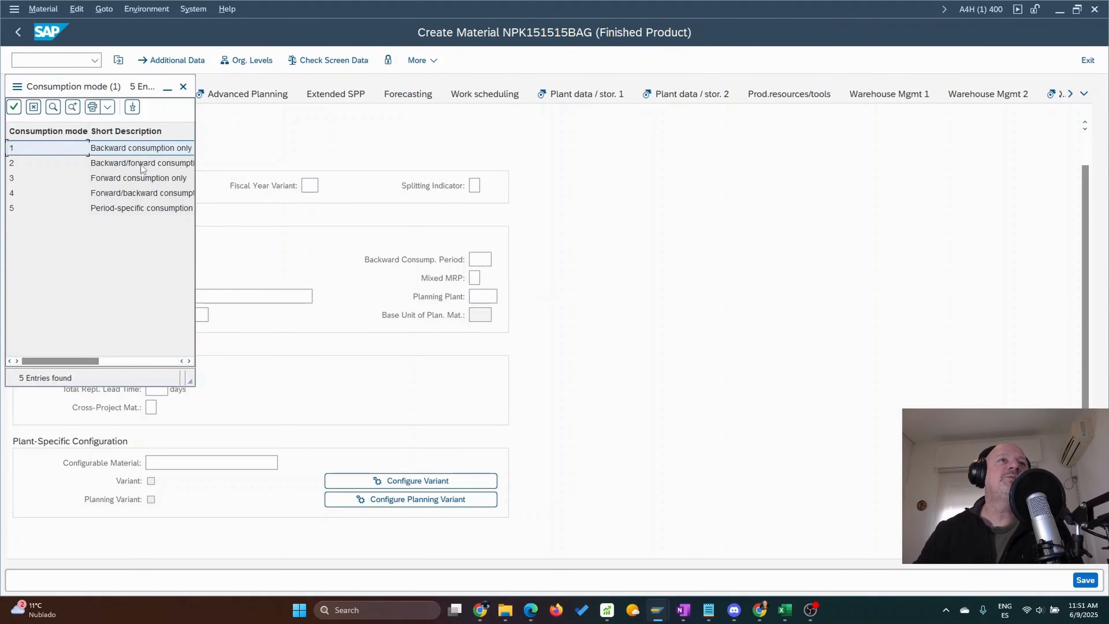
{"action": "double_click", "coordinate": [124, 167]}
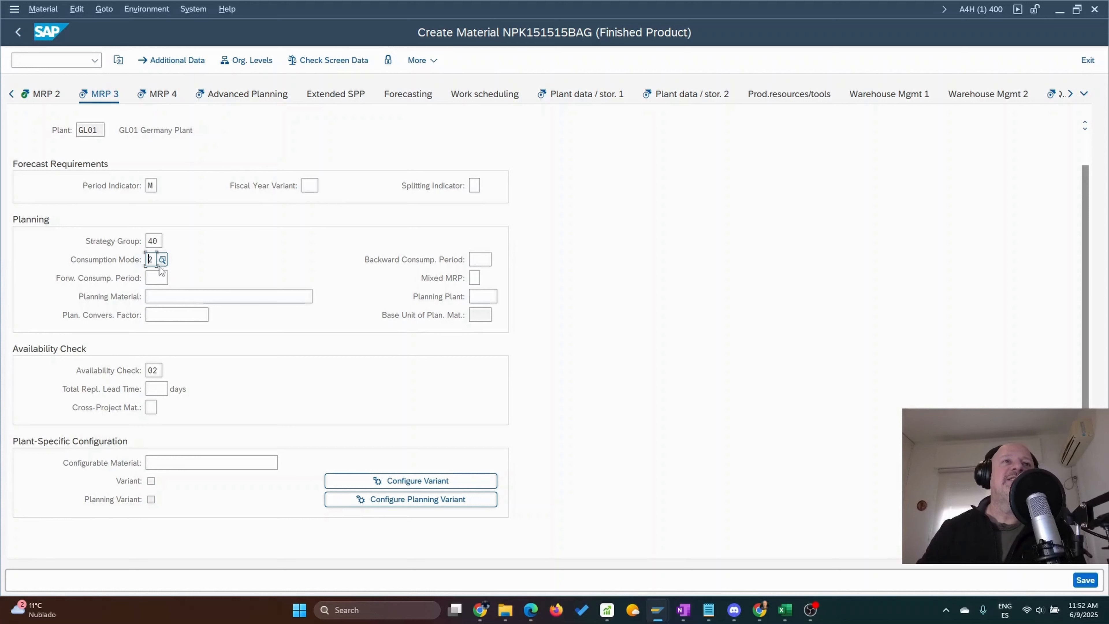
Step: Set the backward consumption period to 30 and the forward consumption period to 15
{"action": "left_click", "coordinate": [476, 260]}
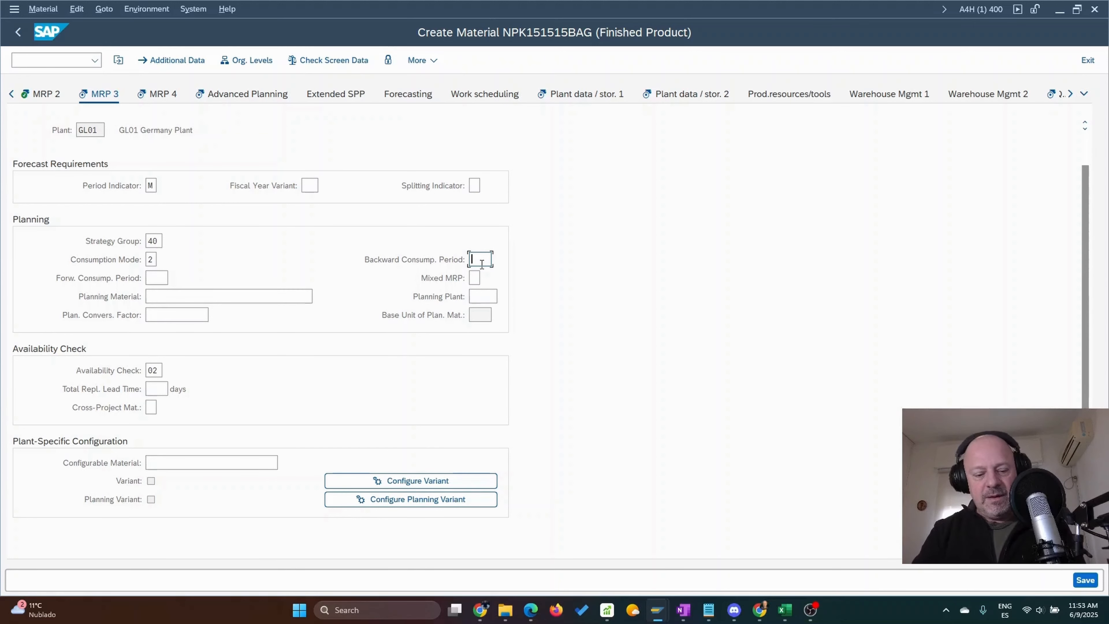
{"action": "type", "text": "30"}
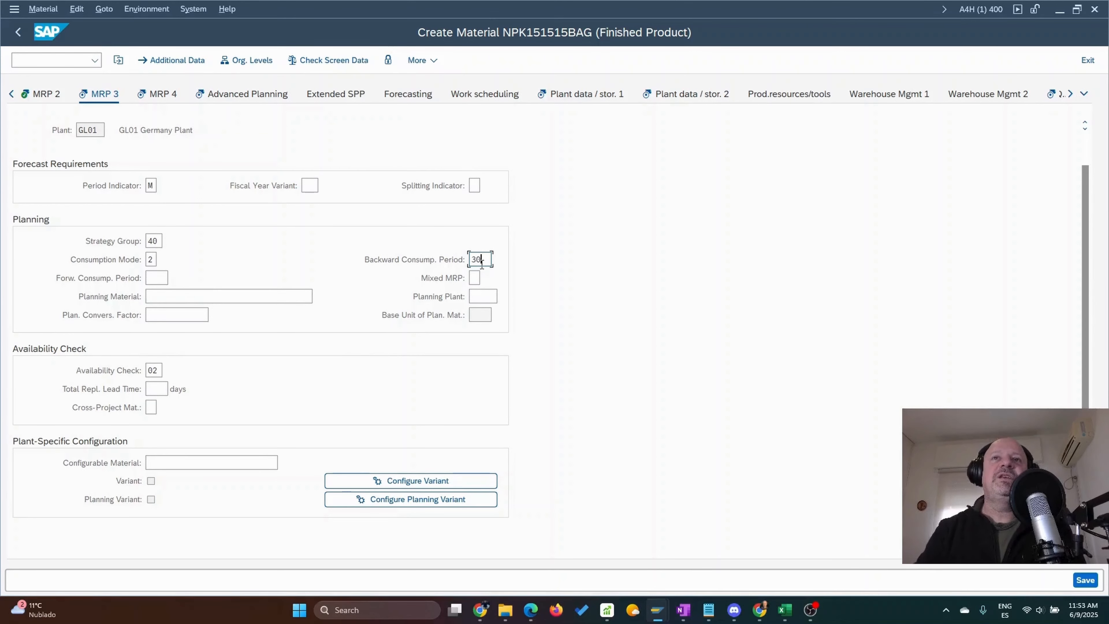
{"action": "left_click", "coordinate": [168, 279]}
{"action": "type", "text": "15"}
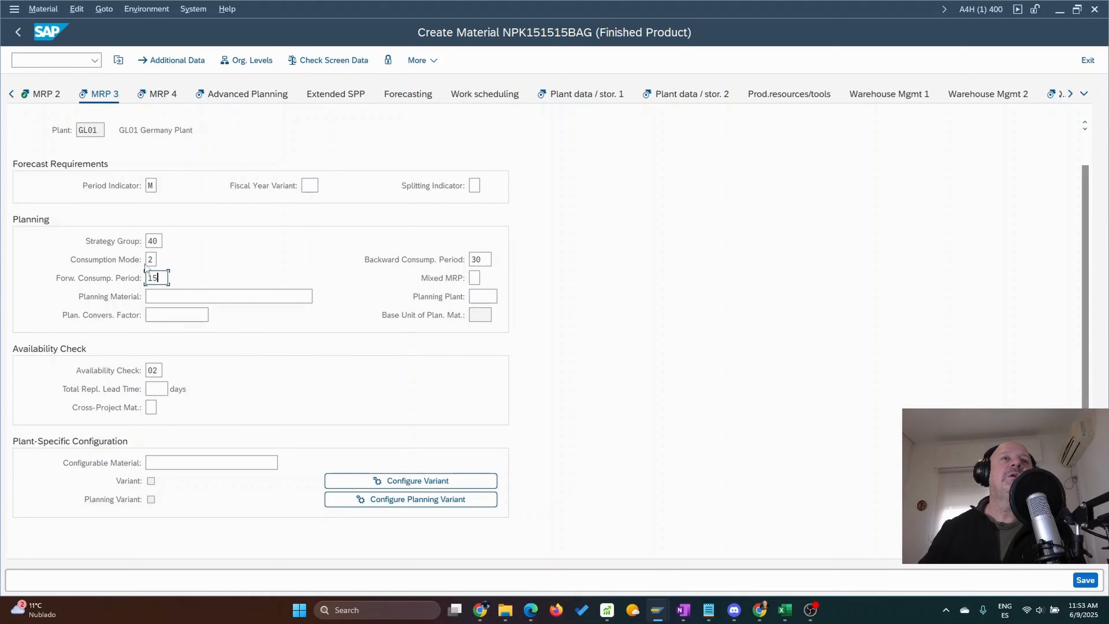
Step: In the MRP 4 view, choose the blank individual/collective requirements indicator, which allows both individual and collective requirements
{"action": "left_click", "coordinate": [174, 94]}
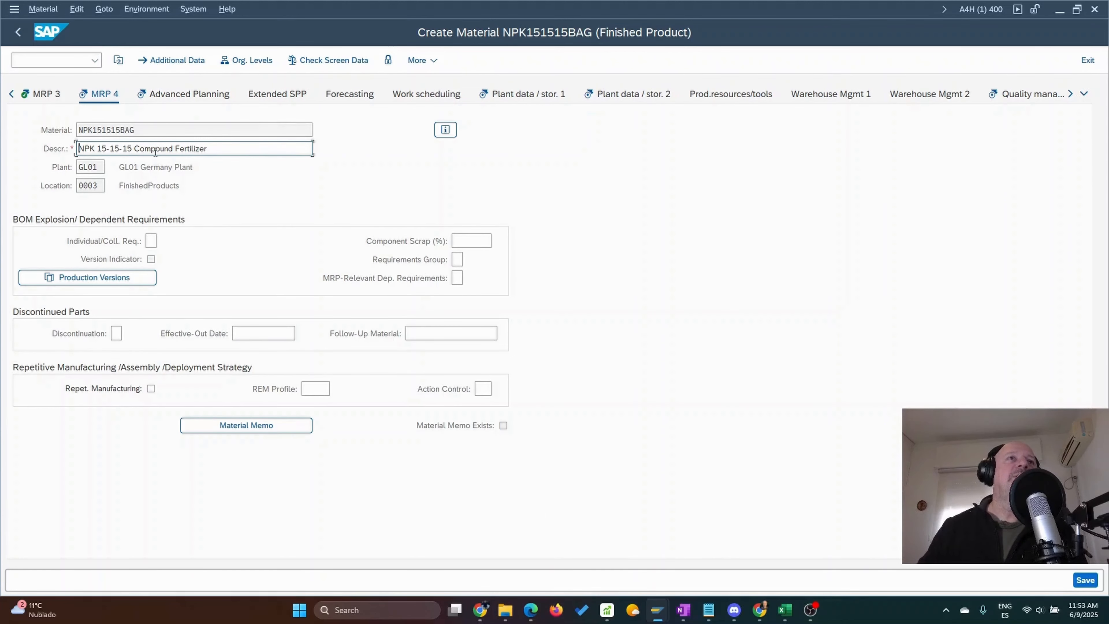
{"action": "left_click", "coordinate": [151, 241]}
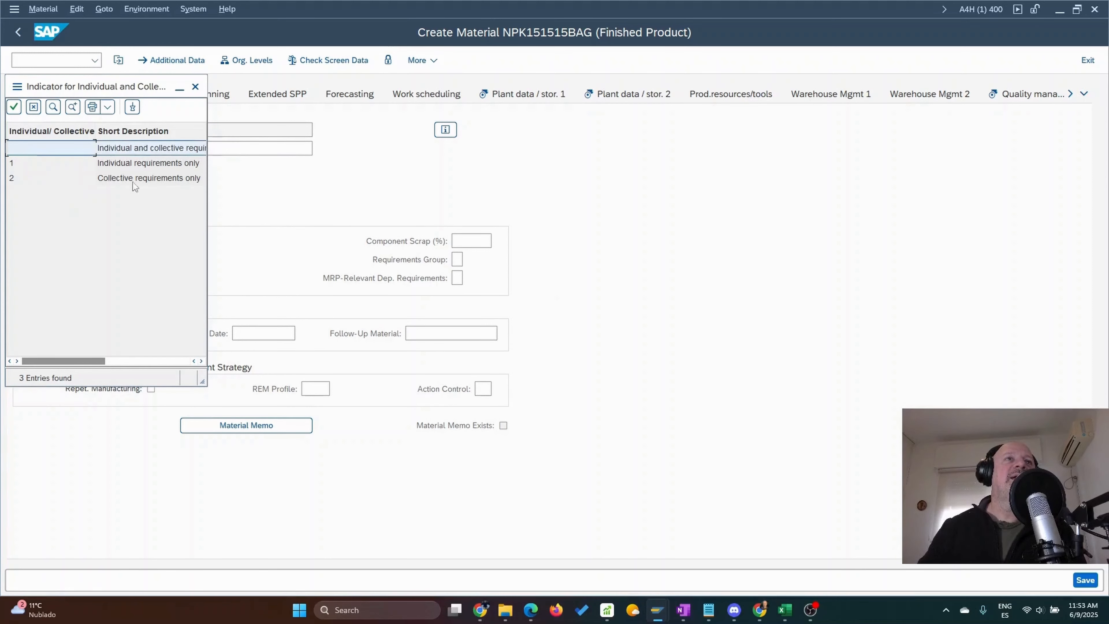
{"action": "double_click", "coordinate": [192, 155]}
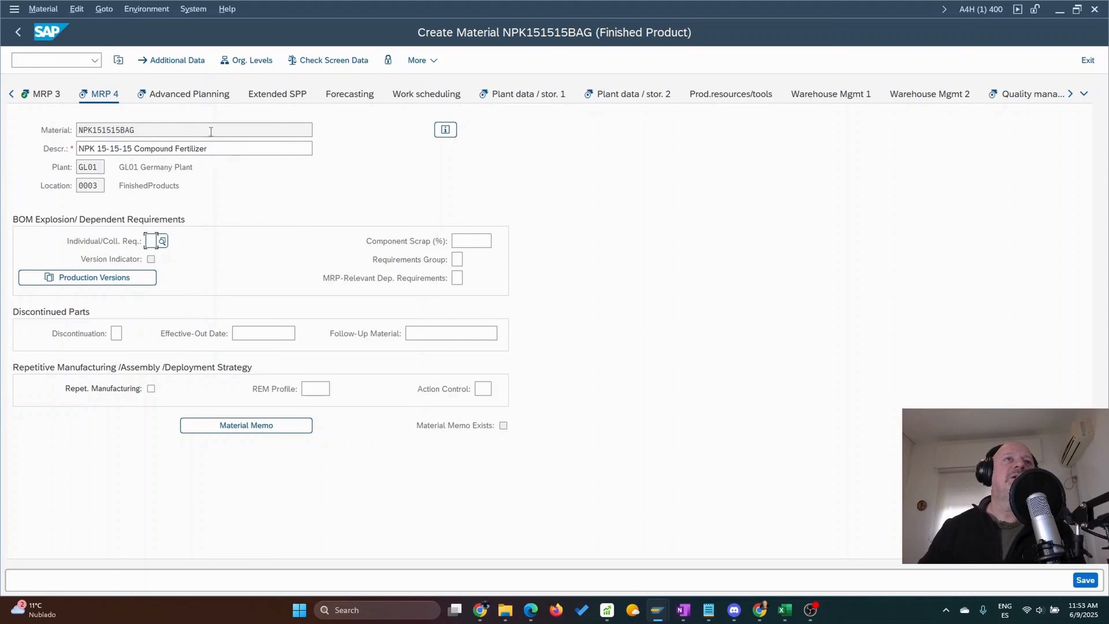
Step: Enable advanced planning in the Advanced Planning view and set the proposed demand strategy to 40 (Planning Product)
{"action": "left_click", "coordinate": [182, 100]}
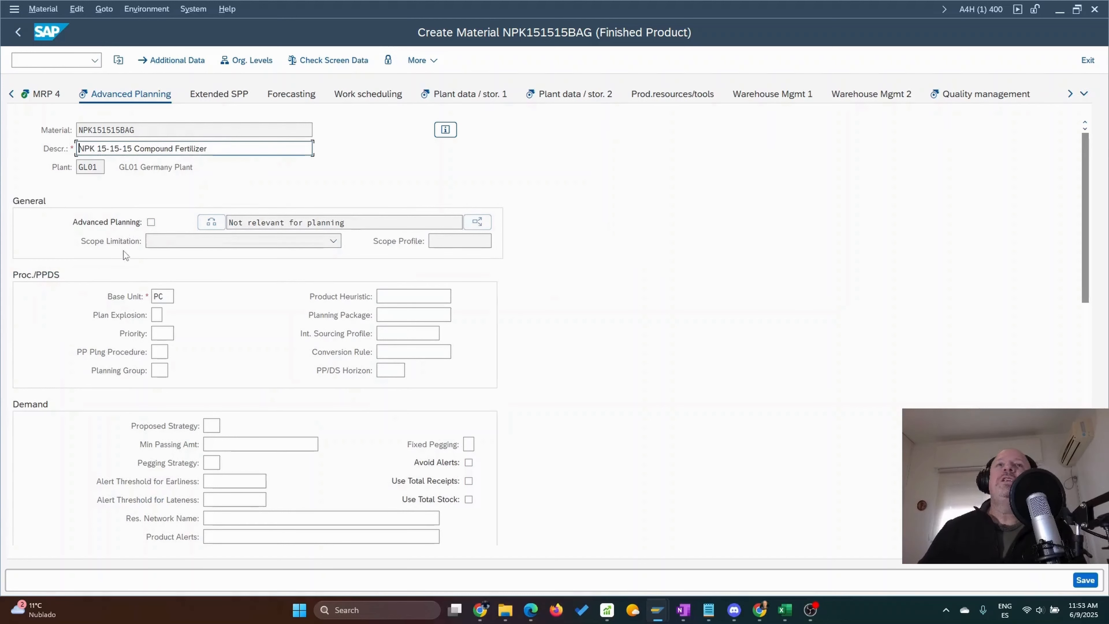
{"action": "left_click", "coordinate": [151, 223]}
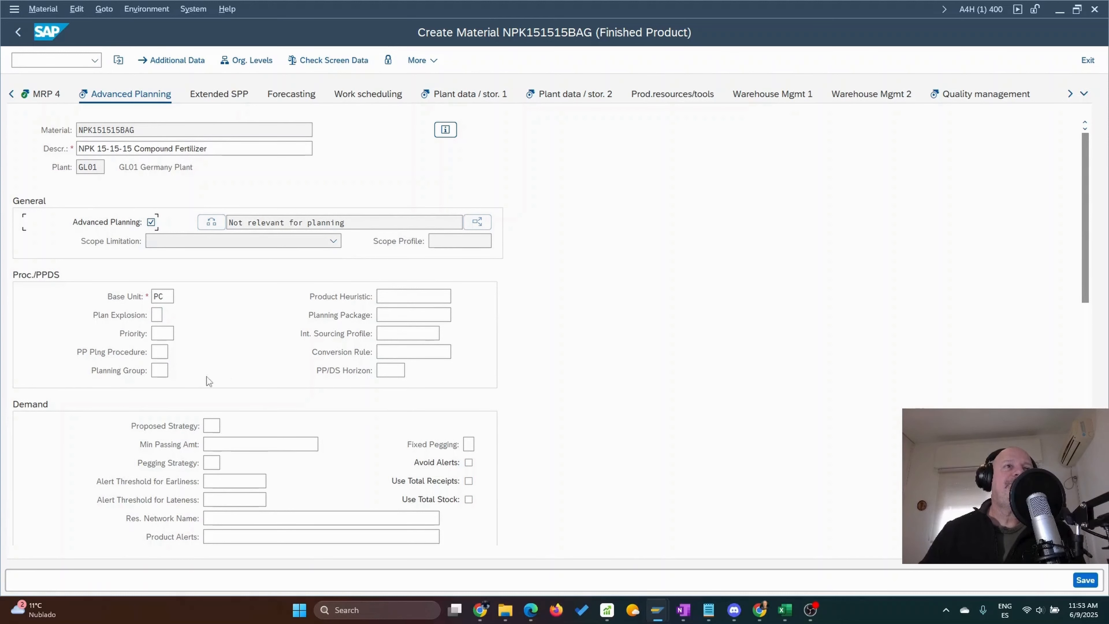
{"action": "scroll", "coordinate": [239, 353], "scroll_direction": "down", "scroll_amount": 8}
{"action": "scroll", "coordinate": [243, 342], "scroll_direction": "up", "scroll_amount": 6}
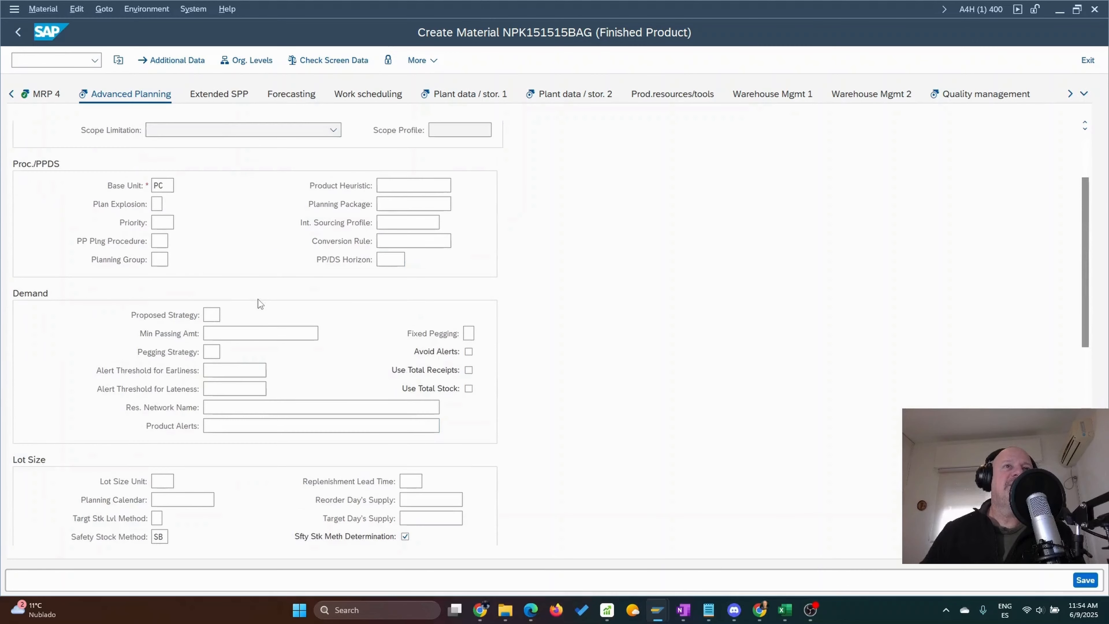
{"action": "left_click", "coordinate": [213, 316]}
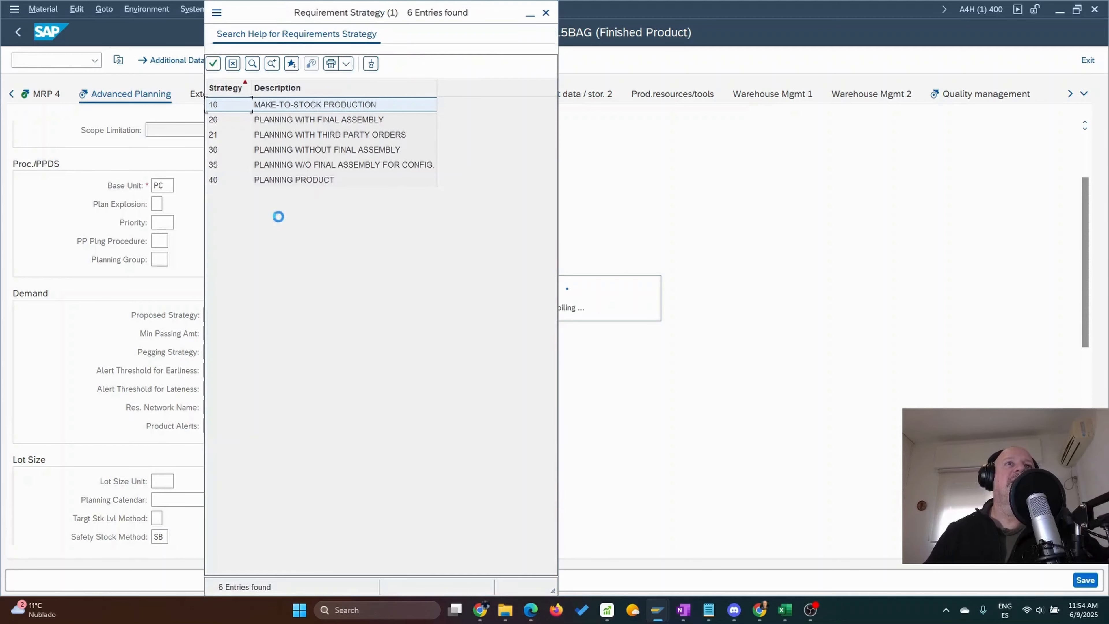
{"action": "left_click_drag", "start_coordinate": [310, 16], "coordinate": [427, 18]}
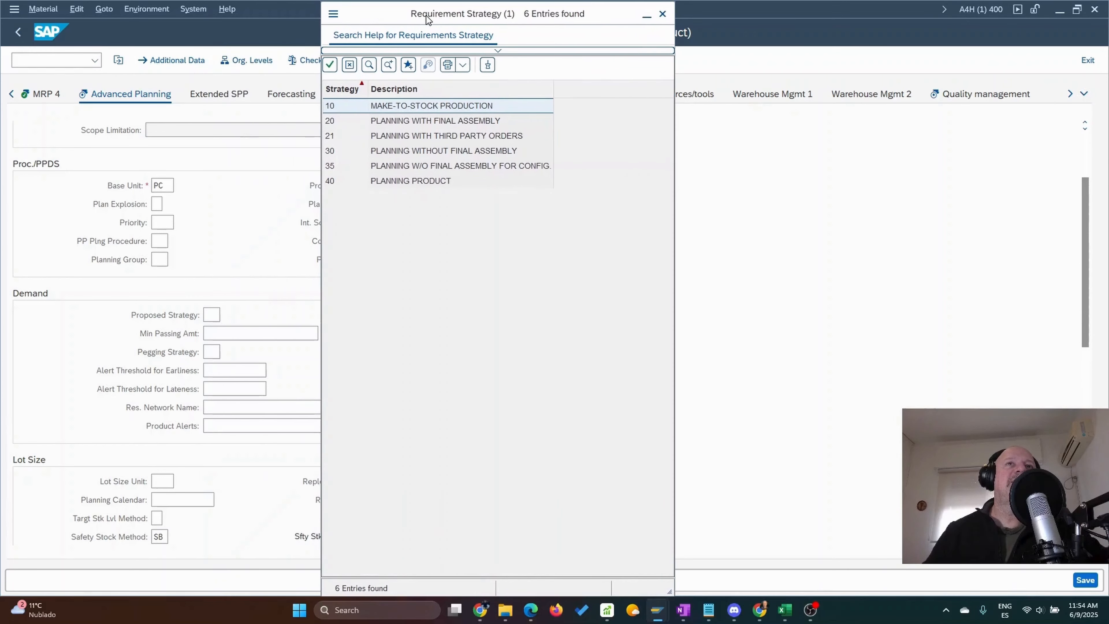
{"action": "double_click", "coordinate": [393, 181]}
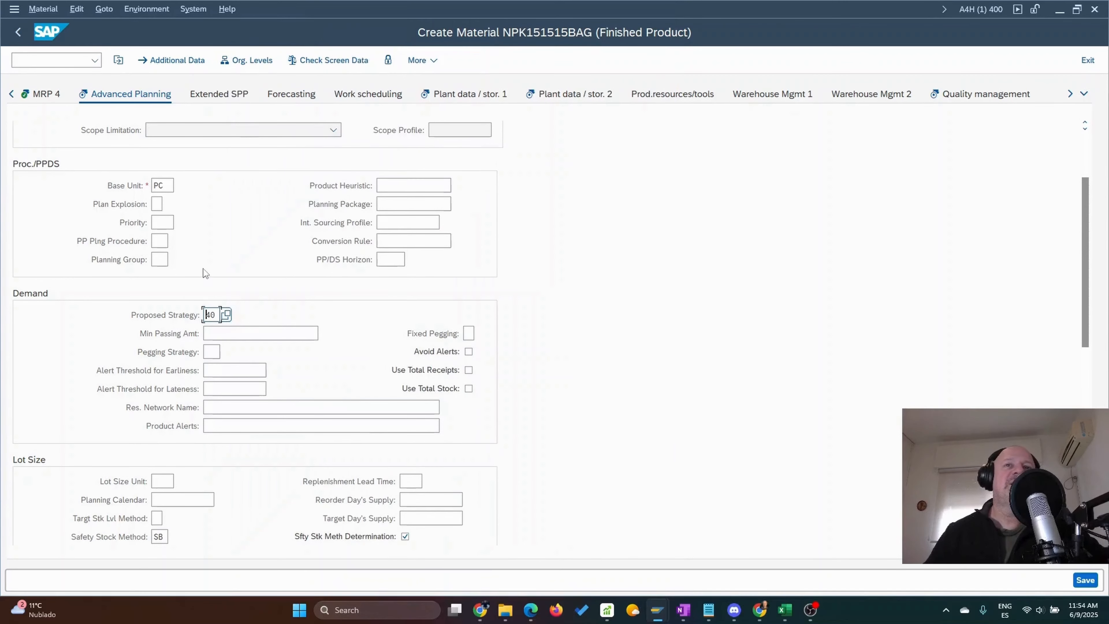
Step: Review the remaining Advanced Planning settings and confirm the view, accepting the defaulted planning procedure, proposed strategy and GR processing time
{"action": "scroll", "coordinate": [259, 340], "scroll_direction": "down", "scroll_amount": 6}
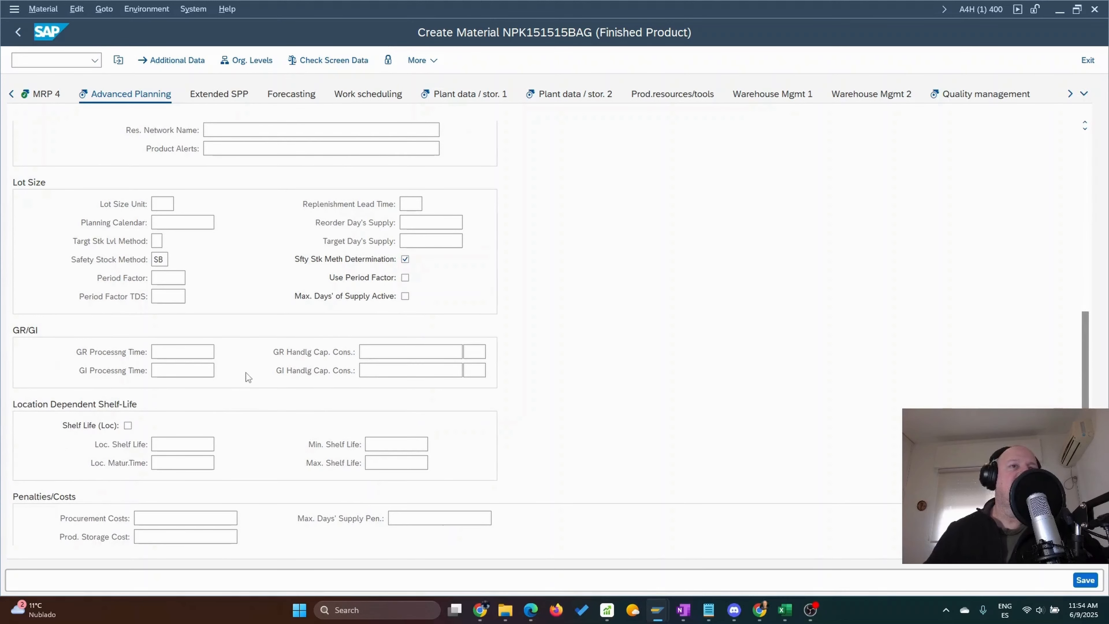
{"action": "scroll", "coordinate": [248, 376], "scroll_direction": "down", "scroll_amount": 2}
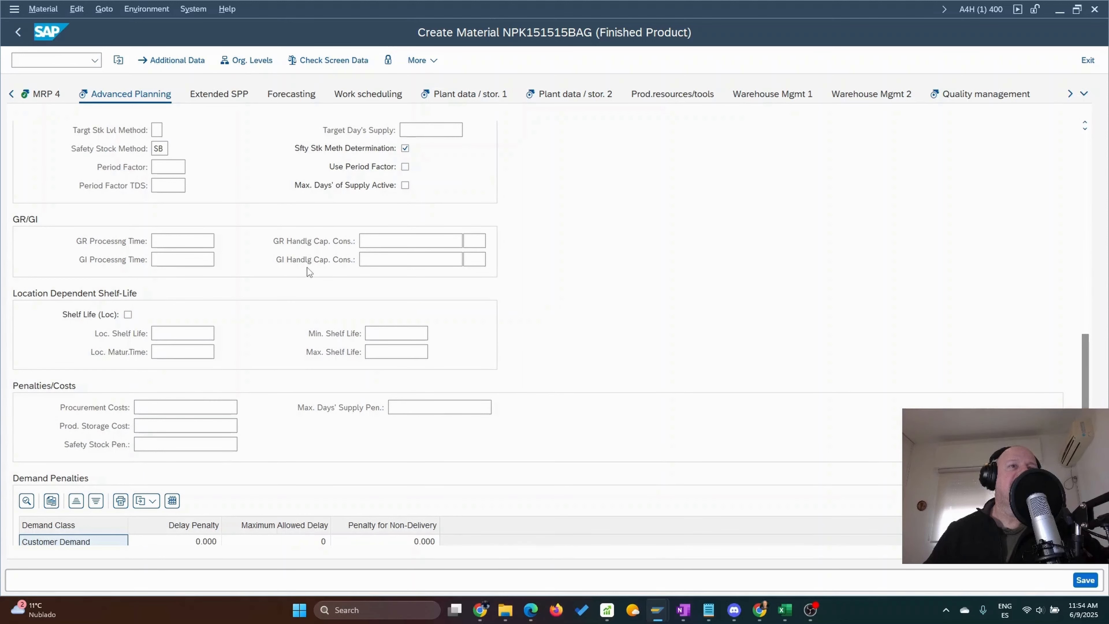
{"action": "scroll", "coordinate": [307, 267], "scroll_direction": "down", "scroll_amount": 2}
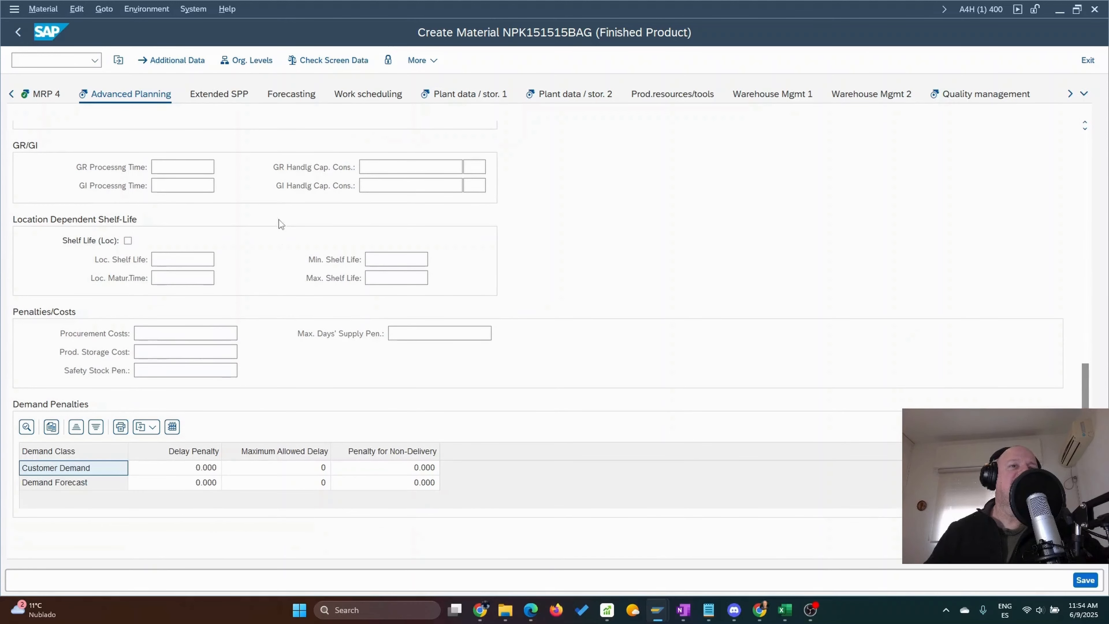
{"action": "scroll", "coordinate": [291, 297], "scroll_direction": "up", "scroll_amount": 10}
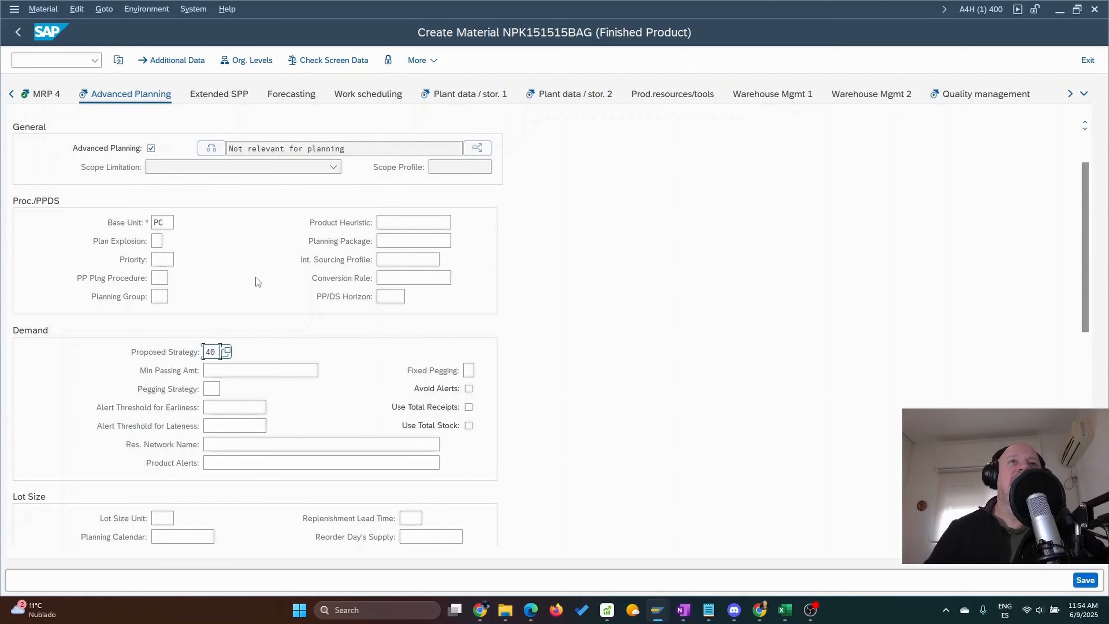
{"action": "key", "text": "Return"}
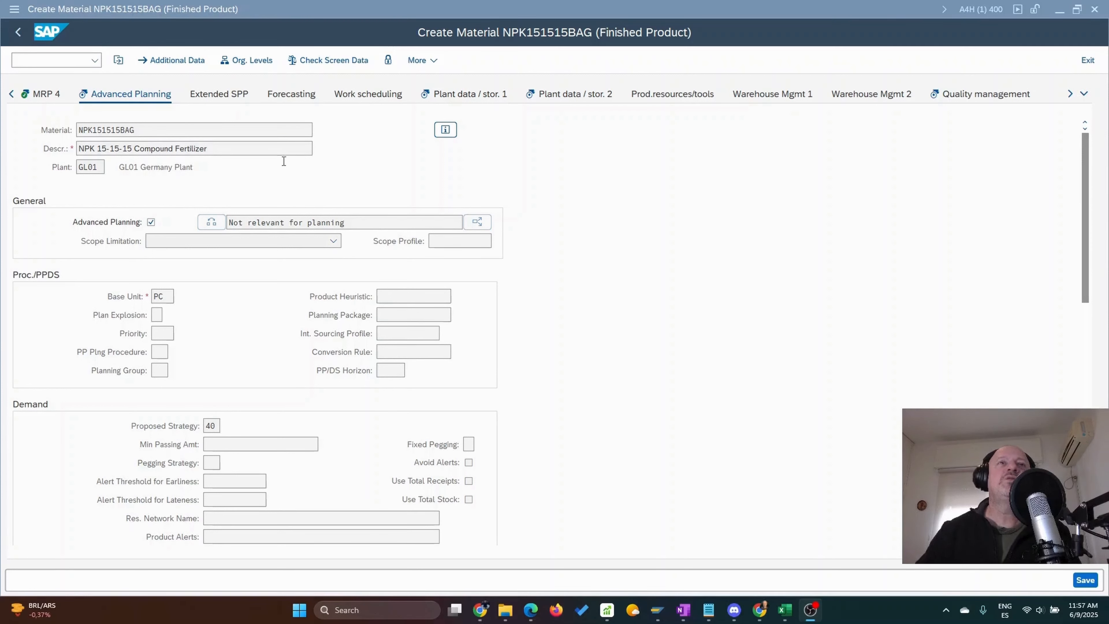
{"action": "left_click", "coordinate": [452, 97]}
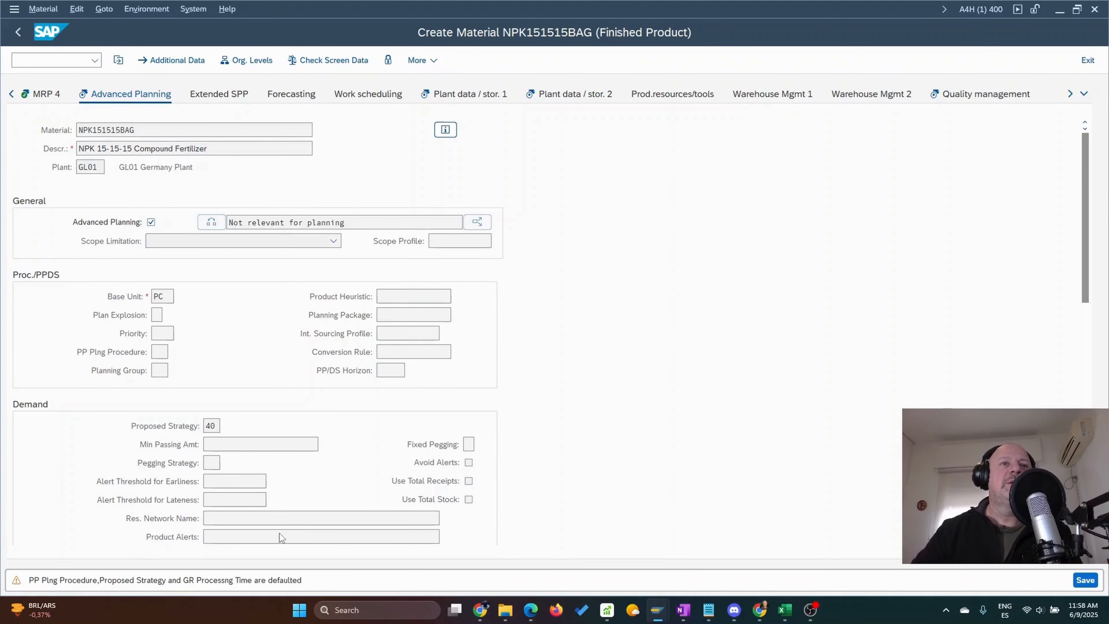
{"action": "key", "text": "Return"}
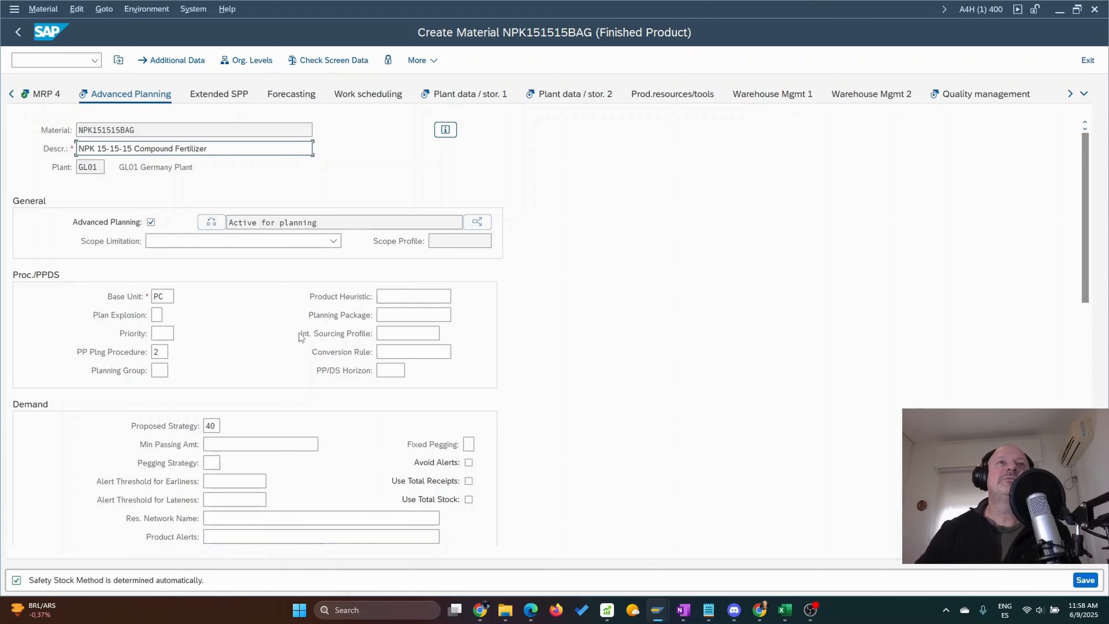
Step: In the Plant data / stor. 1 view, set the total shelf life to 90 and the minimum remaining shelf life to 30
{"action": "left_click", "coordinate": [562, 97]}
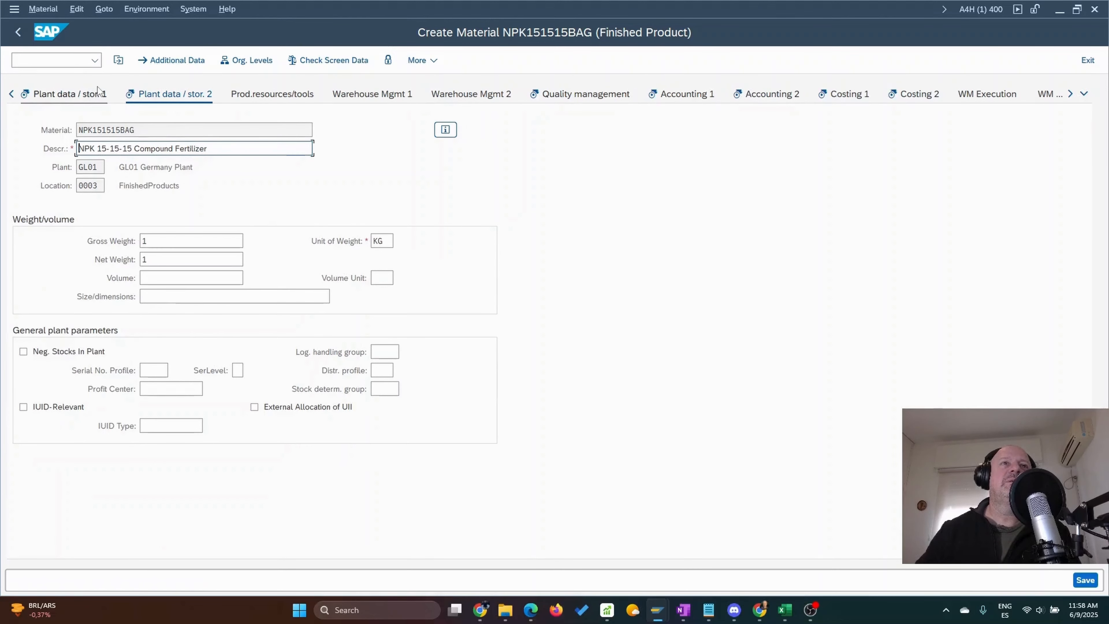
{"action": "left_click", "coordinate": [90, 96]}
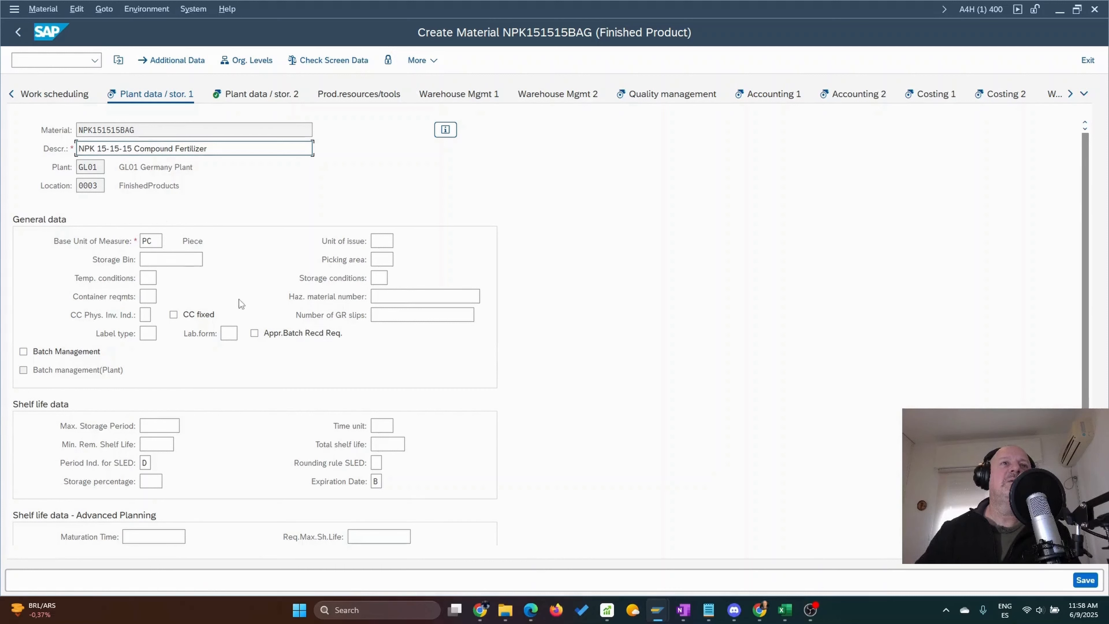
{"action": "left_click", "coordinate": [391, 444]}
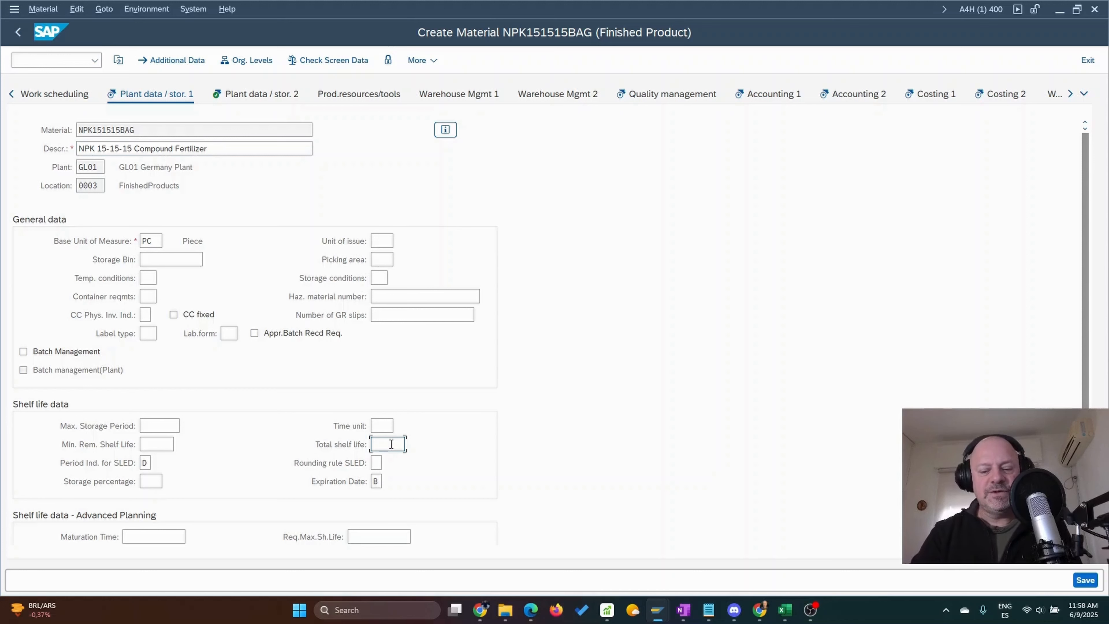
{"action": "type", "text": "90"}
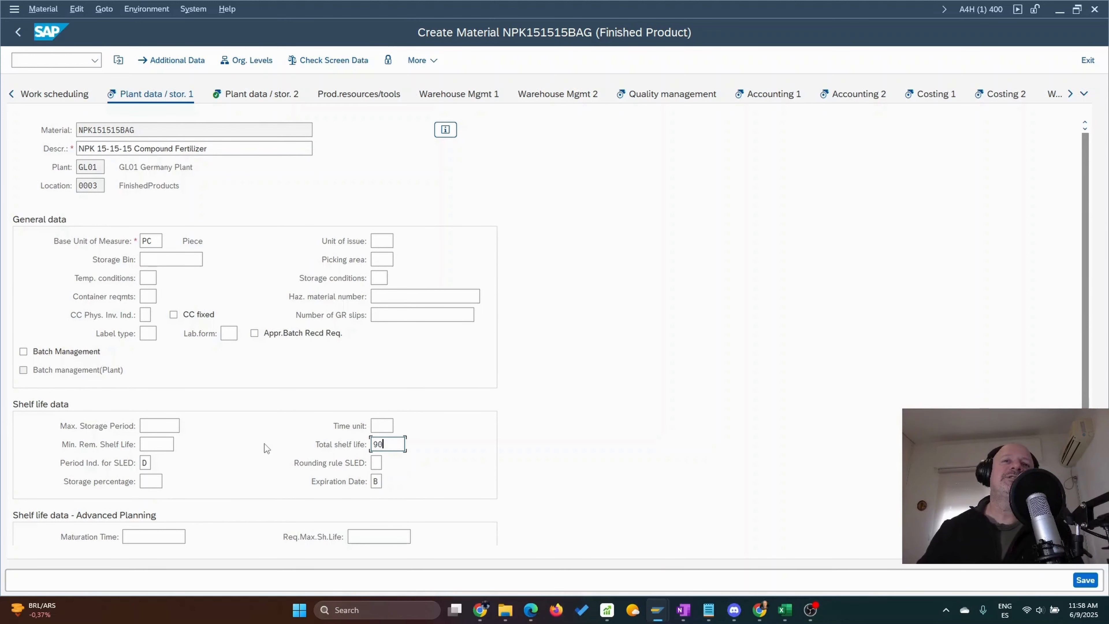
{"action": "left_click", "coordinate": [172, 446]}
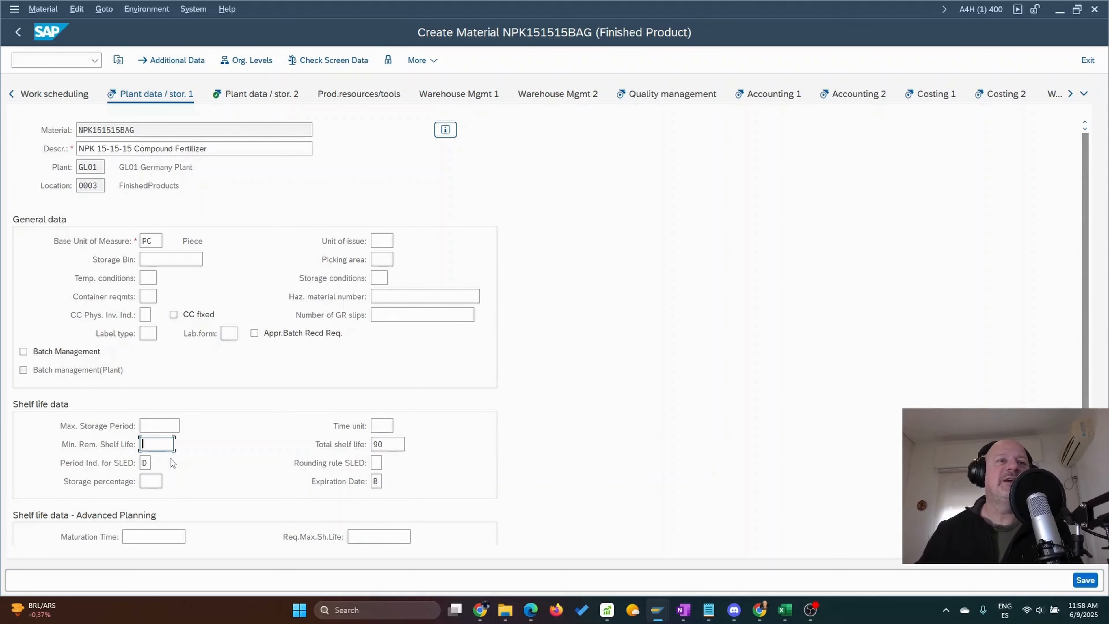
{"action": "type", "text": "30"}
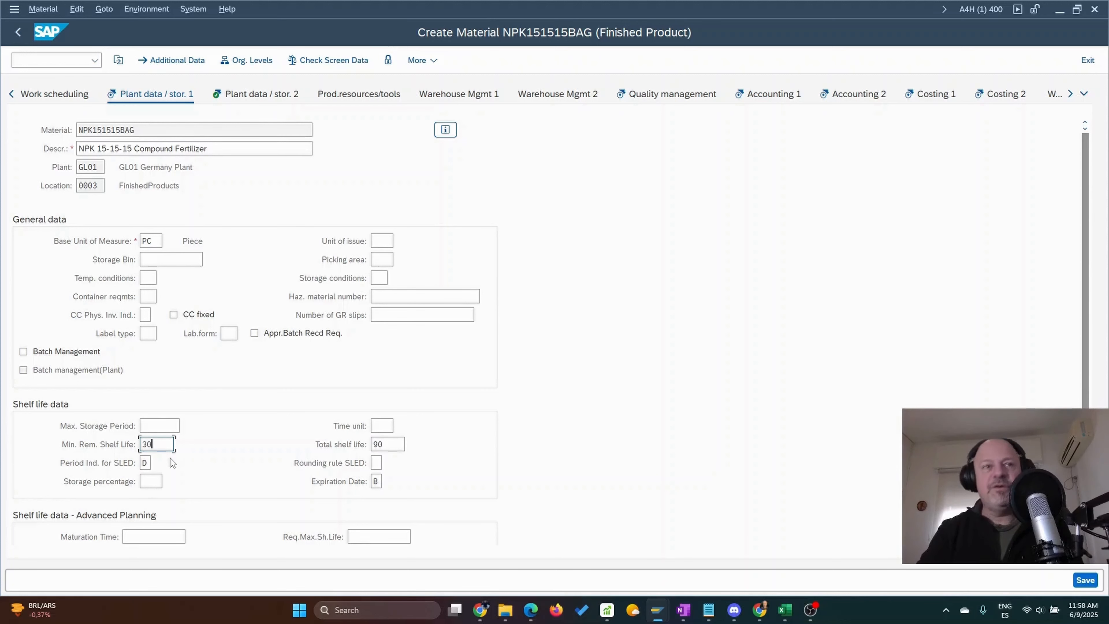
{"action": "left_click", "coordinate": [291, 430]}
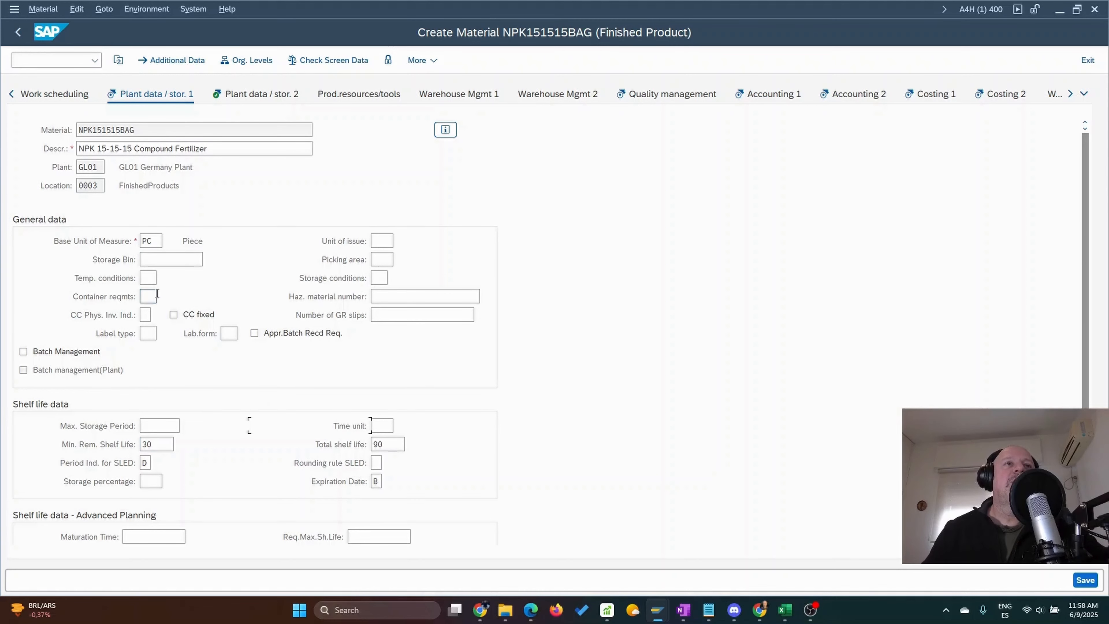
Step: Activate batch management for the material and confirm the plant storage data through to the Plant data / stor. 2 view
{"action": "left_click", "coordinate": [24, 352]}
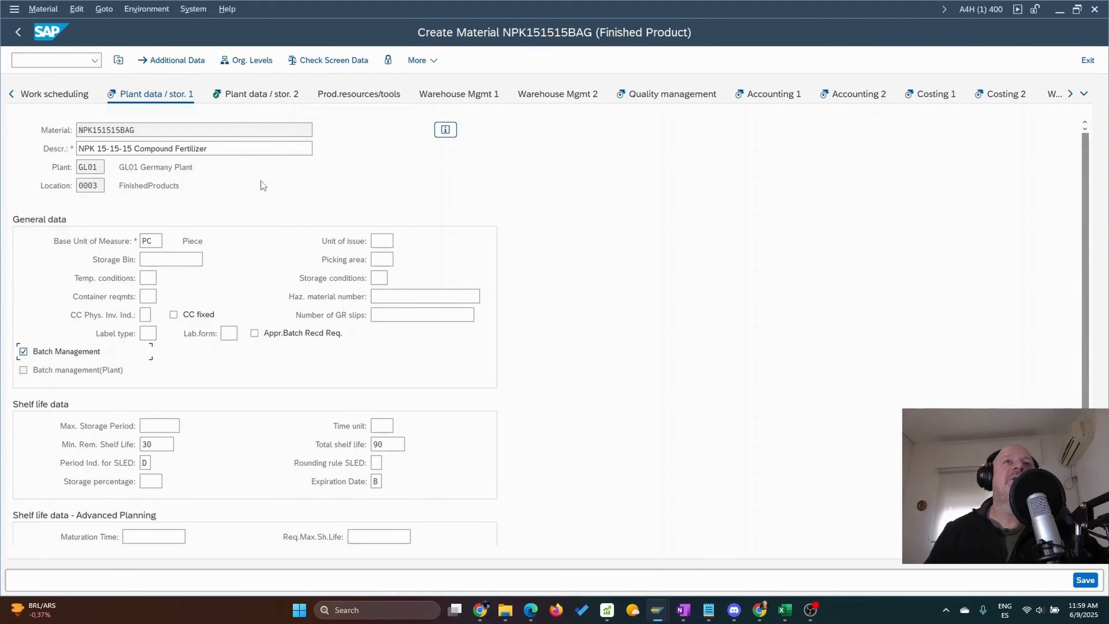
{"action": "left_click", "coordinate": [258, 98]}
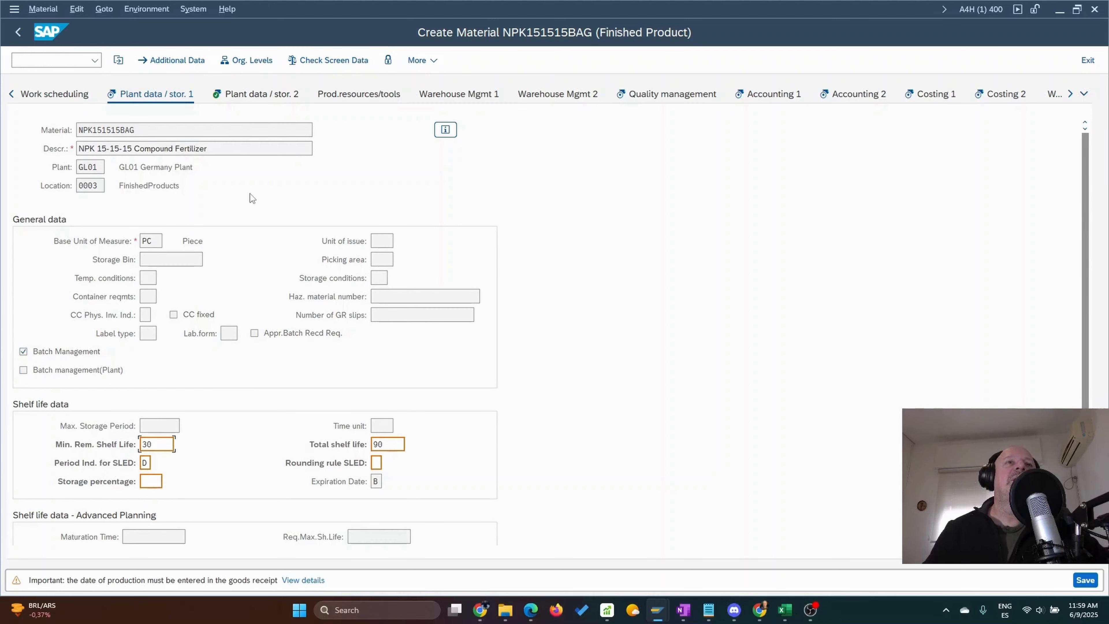
{"action": "key", "text": "Return"}
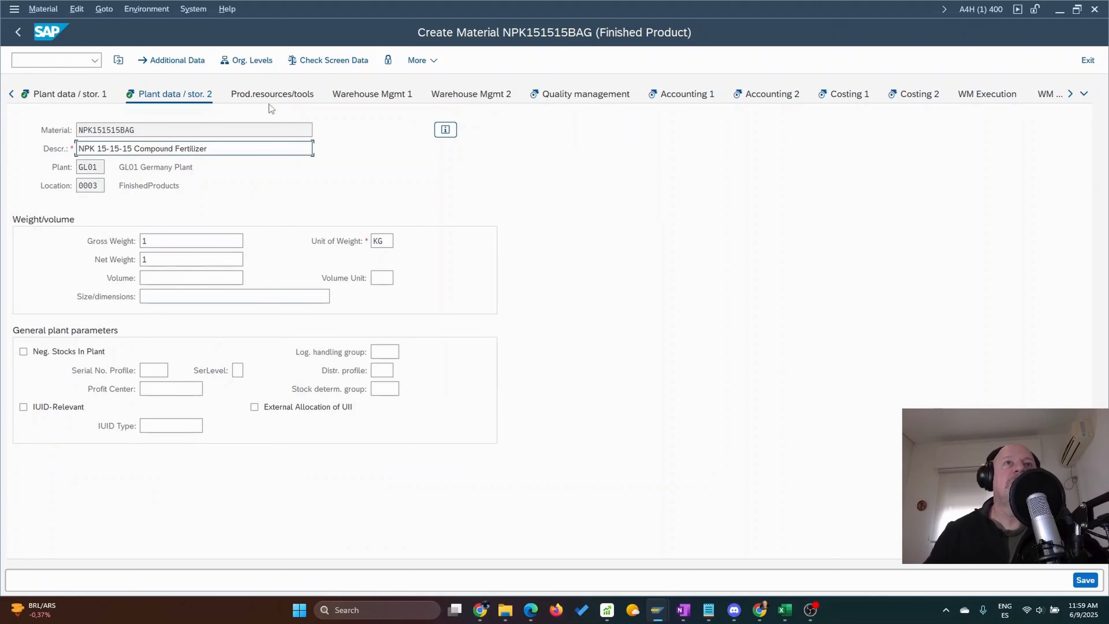
Step: In the Quality management view, set the inspection interval to 90 days
{"action": "left_click", "coordinate": [575, 96]}
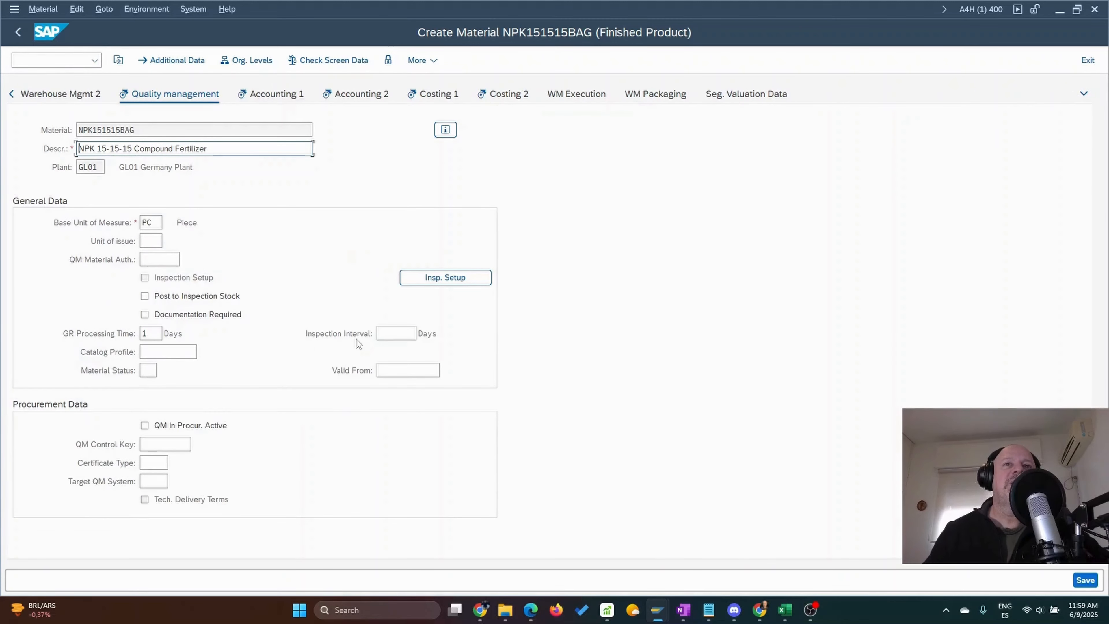
{"action": "left_click", "coordinate": [399, 334]}
{"action": "type", "text": "90"}
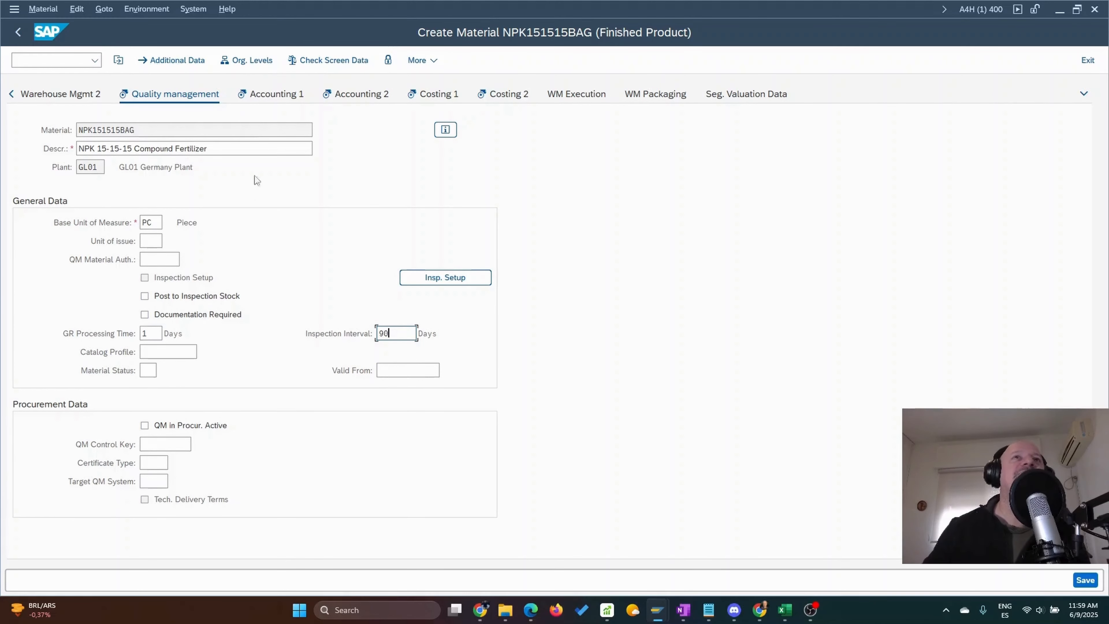
Step: In the Accounting 1 view, set the standard price to 210 EUR and the price unit to 100
{"action": "left_click", "coordinate": [279, 97]}
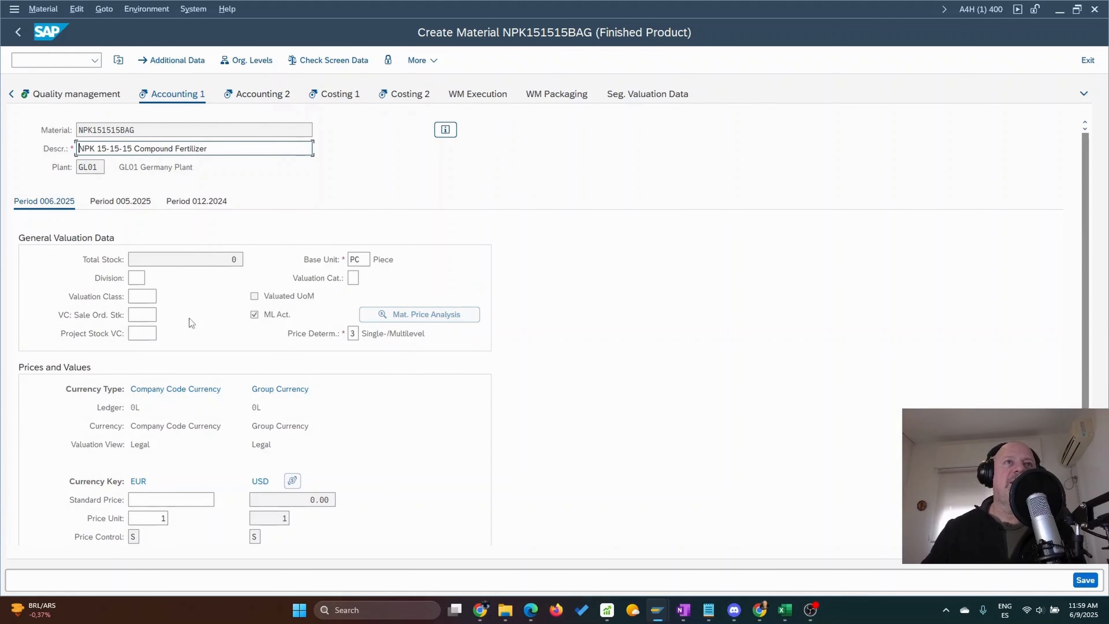
{"action": "left_click", "coordinate": [198, 390]}
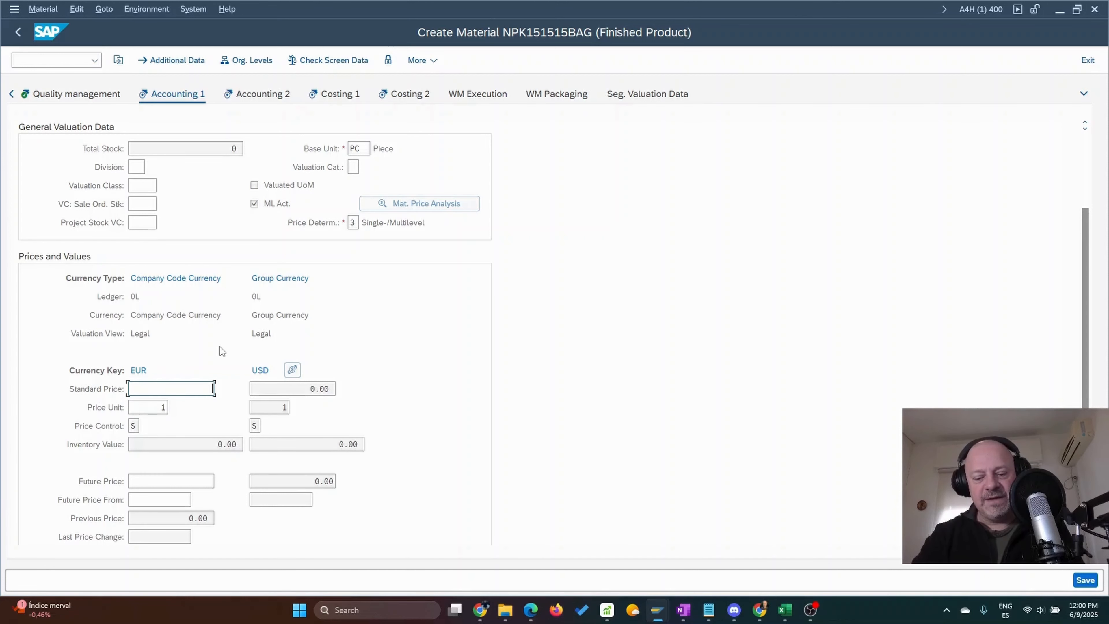
{"action": "type", "text": "2.1"}
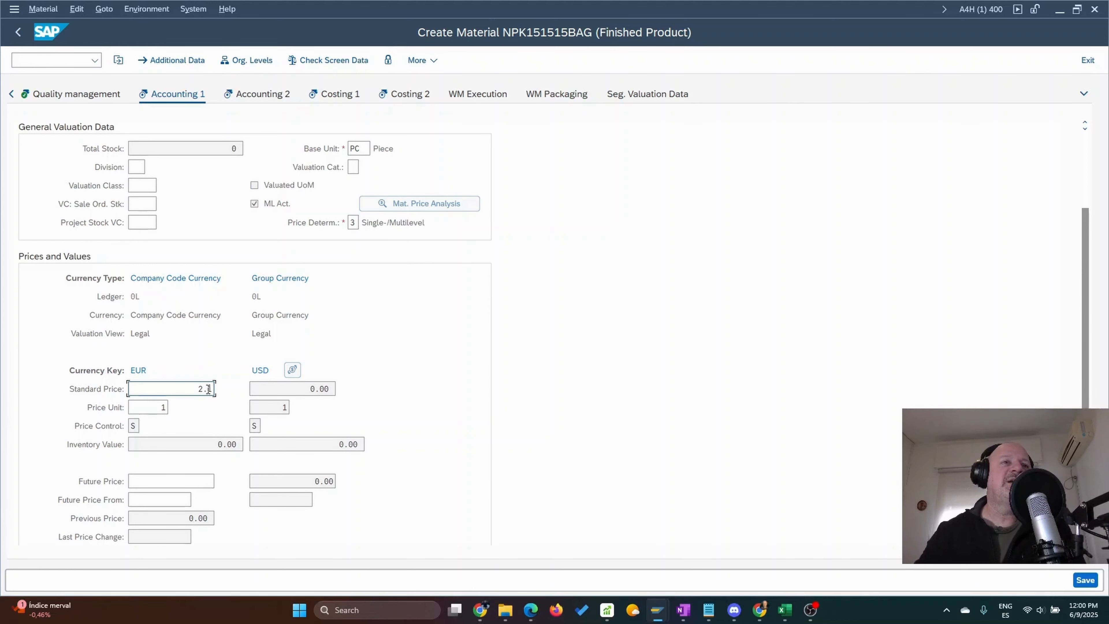
{"action": "left_click_drag", "start_coordinate": [211, 389], "coordinate": [203, 388]}
{"action": "key", "text": "BackSpace"}
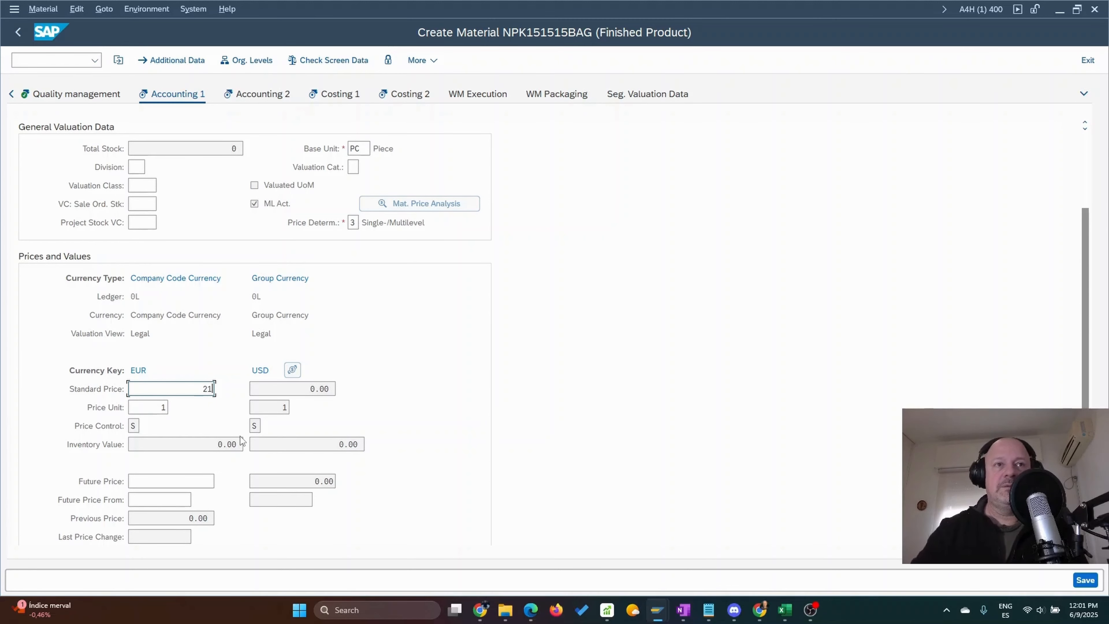
{"action": "type", "text": "0"}
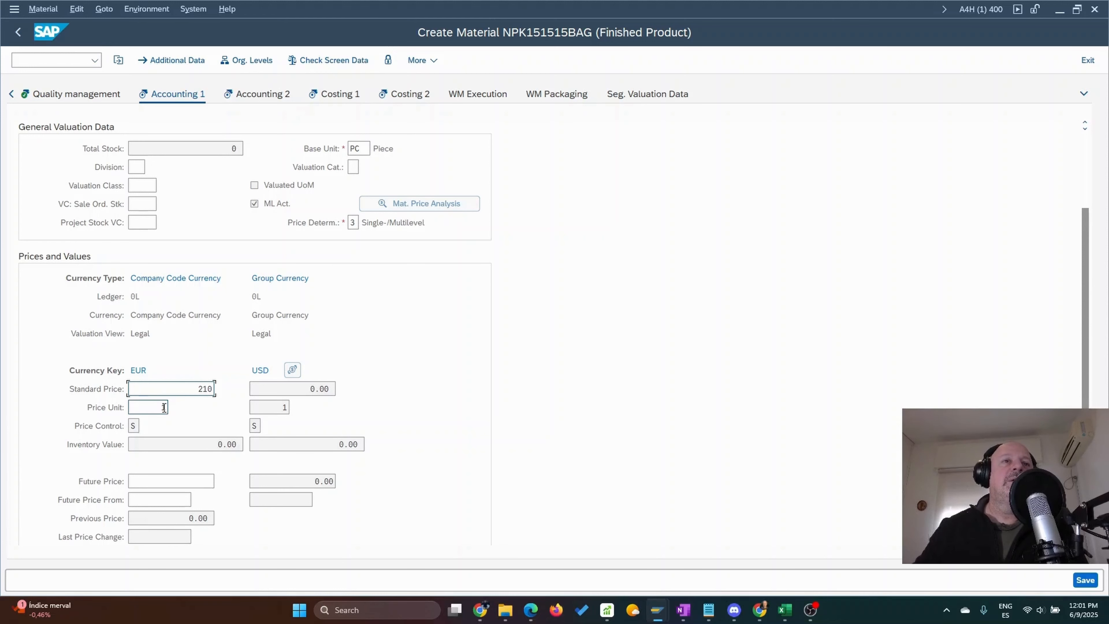
{"action": "type", "text": "0"}
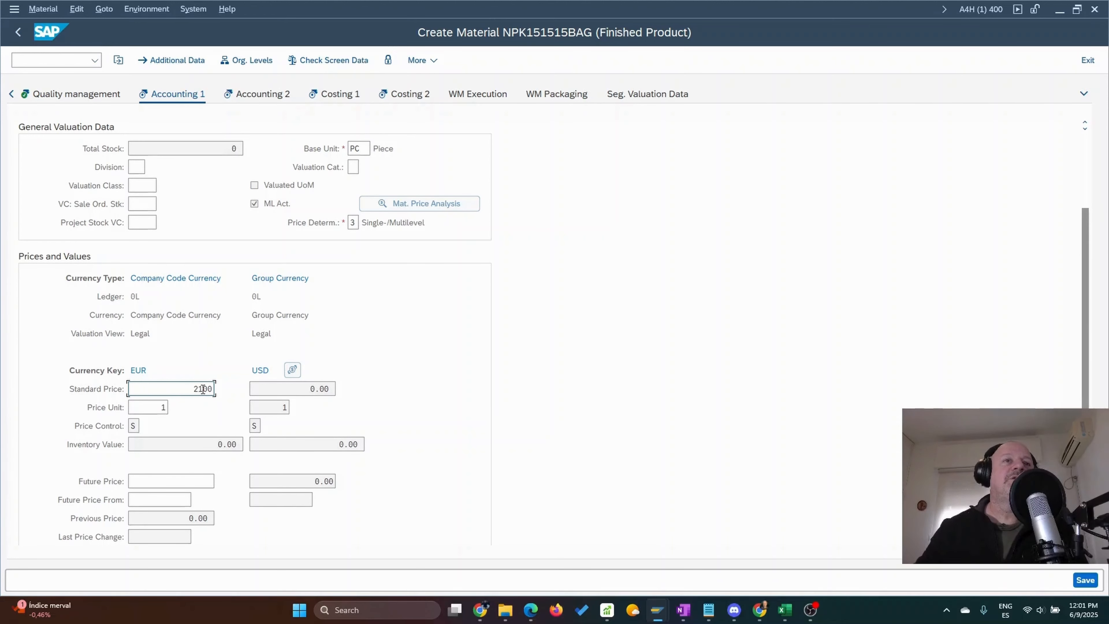
{"action": "key", "text": "Tab"}
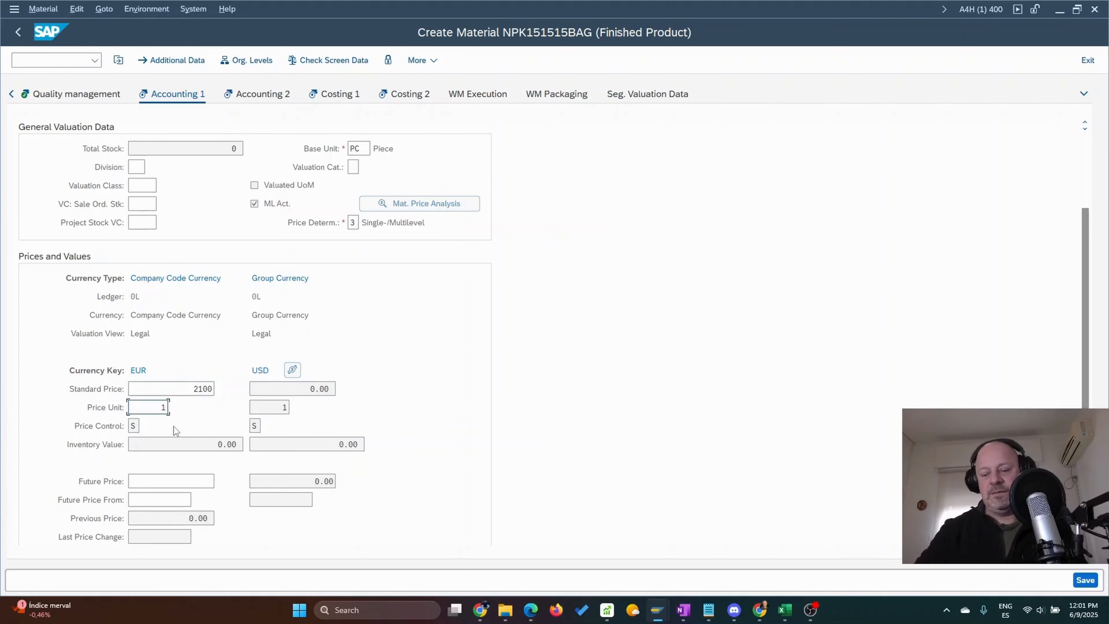
{"action": "type", "text": "100"}
{"action": "left_click", "coordinate": [173, 425]}
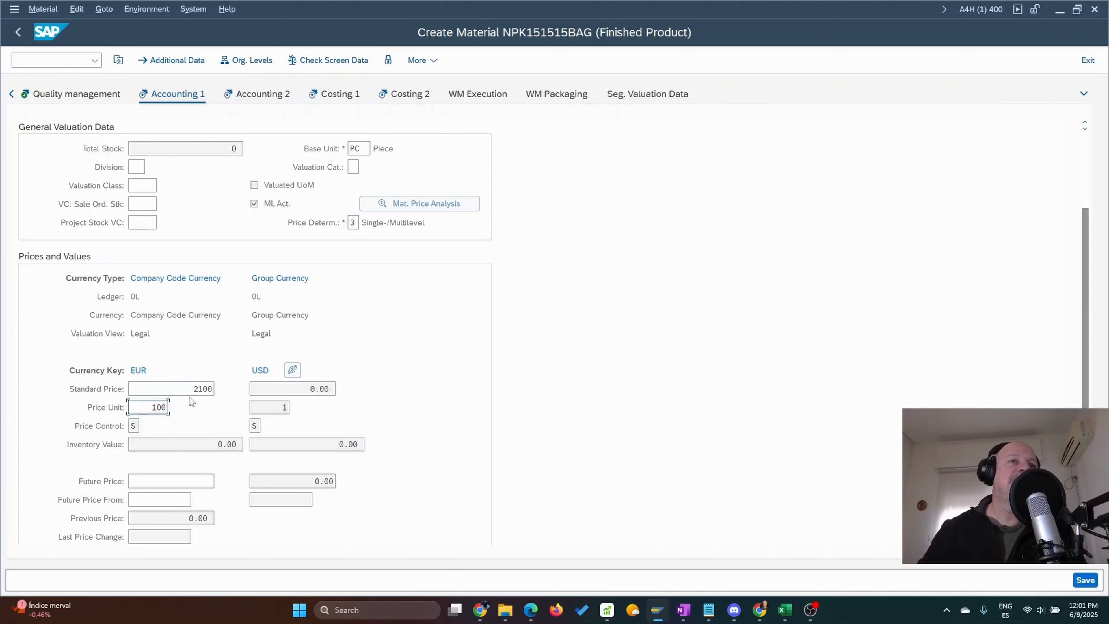
{"action": "left_click", "coordinate": [208, 388]}
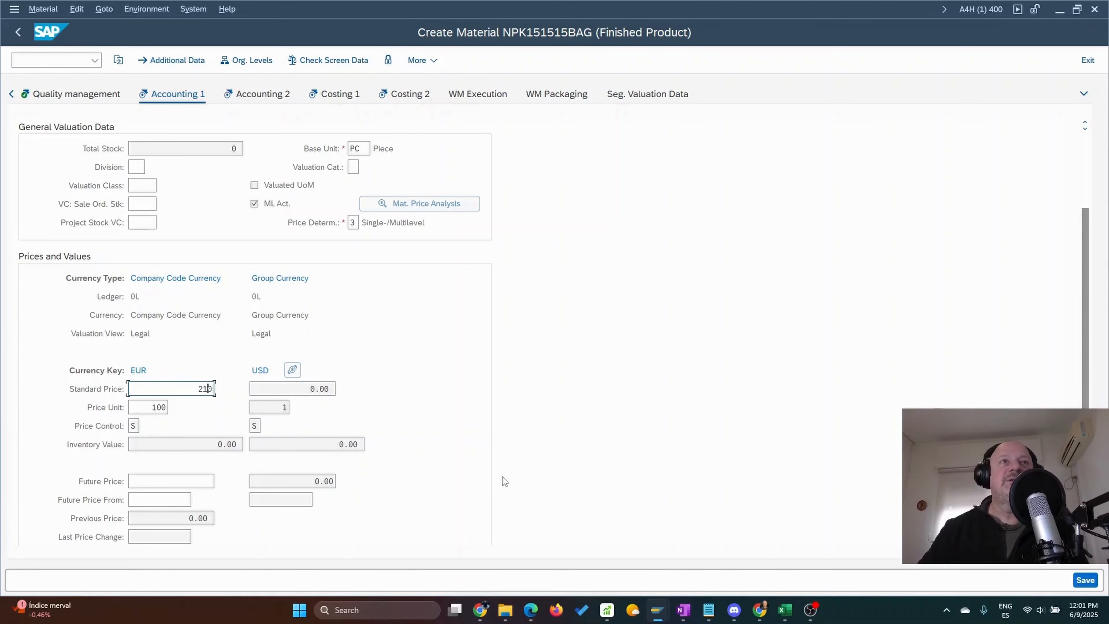
Step: Set the valuation class to 7920 (Finished products) and confirm the Accounting 1 entries
{"action": "left_click", "coordinate": [144, 185]}
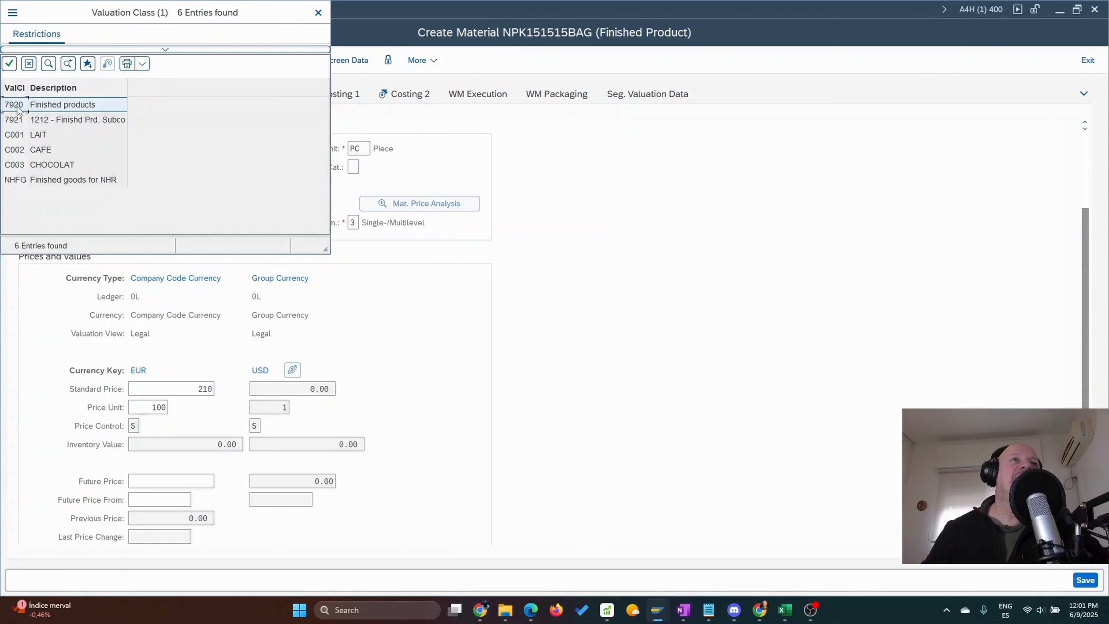
{"action": "left_click", "coordinate": [57, 105]}
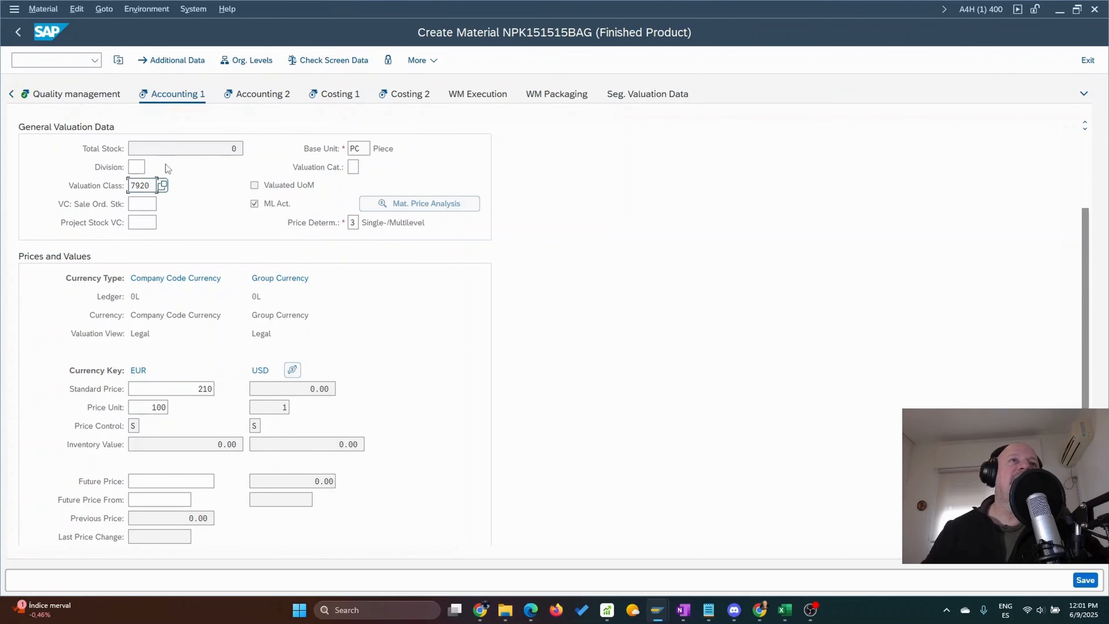
{"action": "left_click_drag", "start_coordinate": [154, 187], "coordinate": [53, 183]}
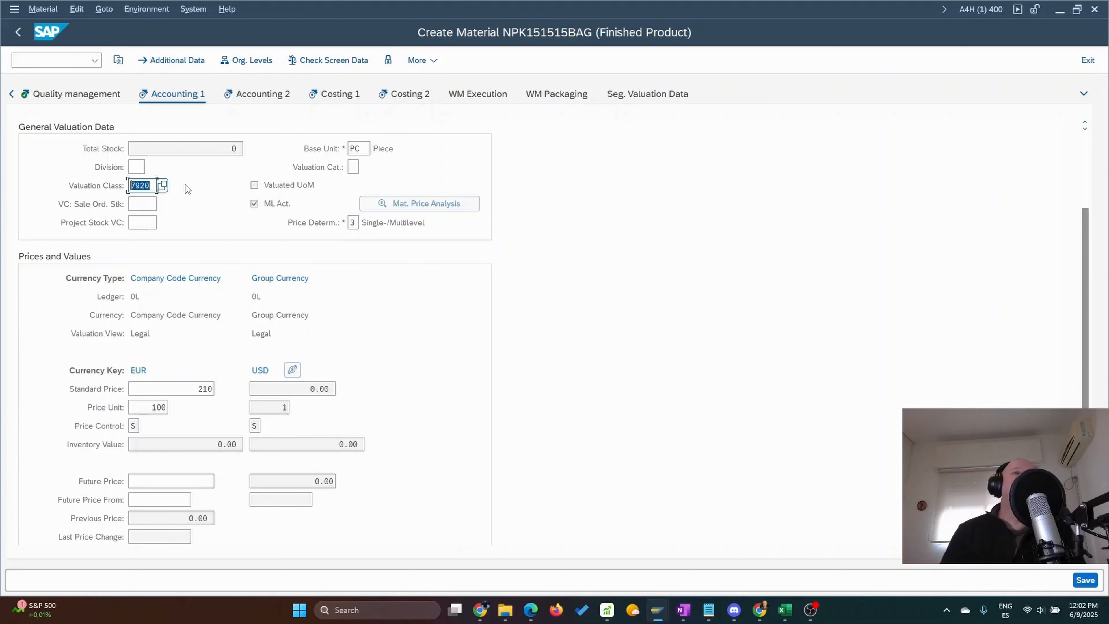
{"action": "left_click", "coordinate": [153, 184]}
{"action": "double_click", "coordinate": [152, 184]}
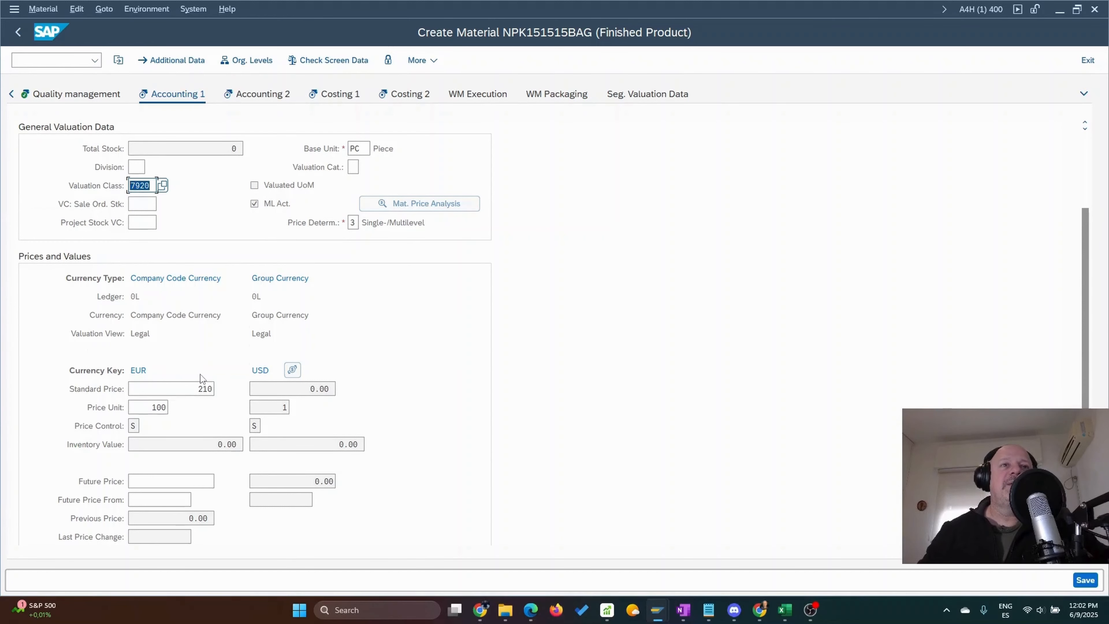
{"action": "scroll", "coordinate": [200, 374], "scroll_direction": "down", "scroll_amount": 2}
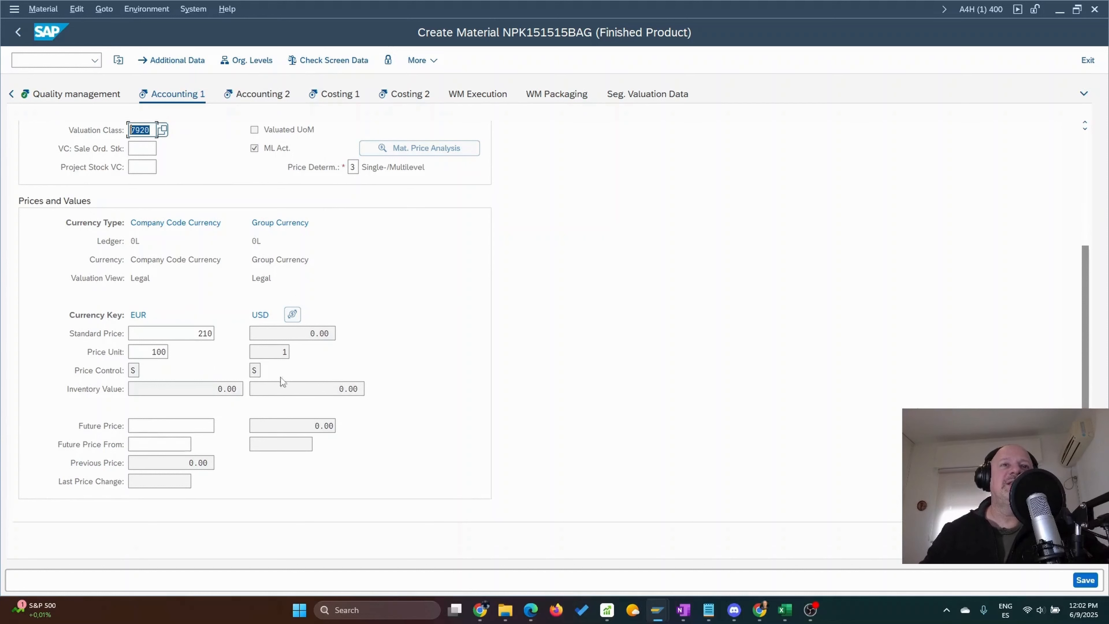
{"action": "scroll", "coordinate": [443, 352], "scroll_direction": "up", "scroll_amount": 6}
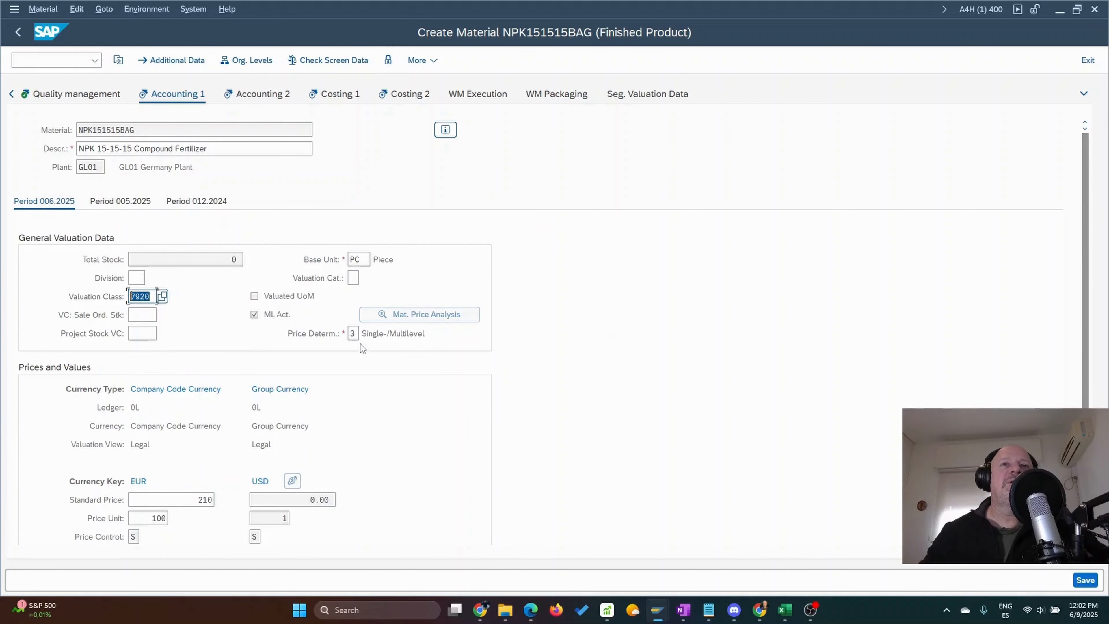
{"action": "key", "text": "Return"}
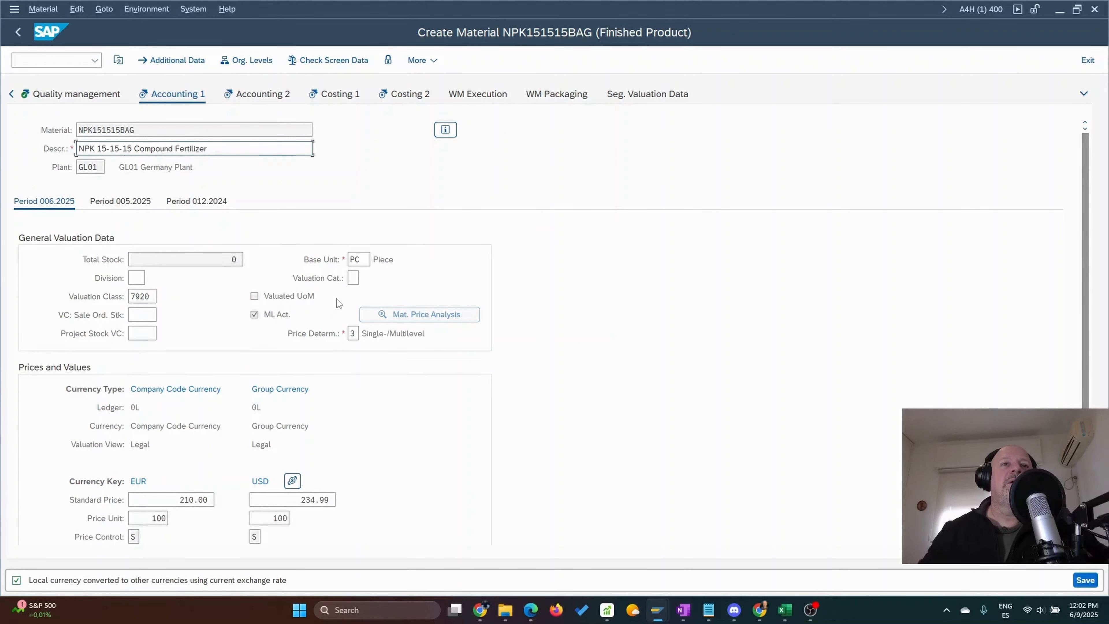
Step: Check the EUR and USD prices in the Accounting 1 view and continue to the Accounting 2 view
{"action": "scroll", "coordinate": [371, 497], "scroll_direction": "down", "scroll_amount": 6}
{"action": "left_click", "coordinate": [330, 333]}
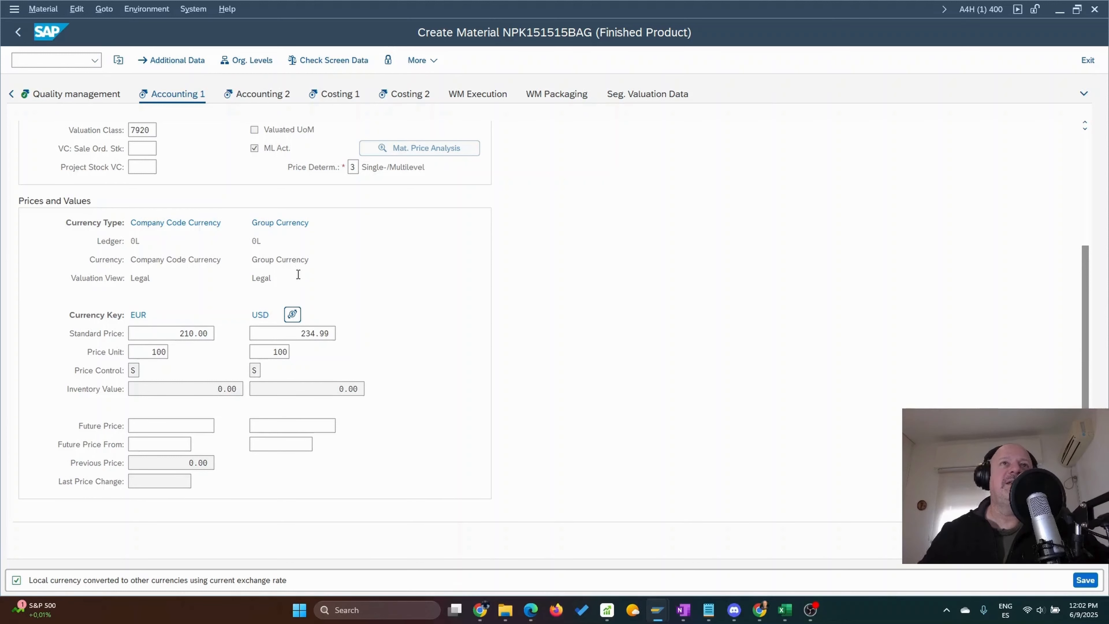
{"action": "left_click", "coordinate": [263, 95]}
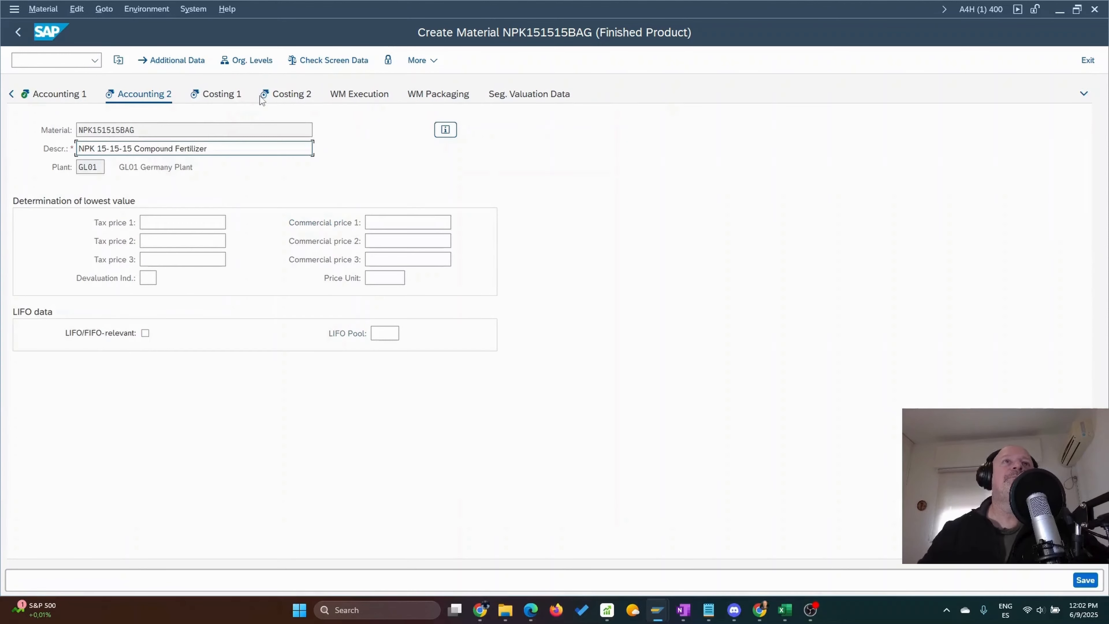
{"action": "left_click", "coordinate": [65, 97]}
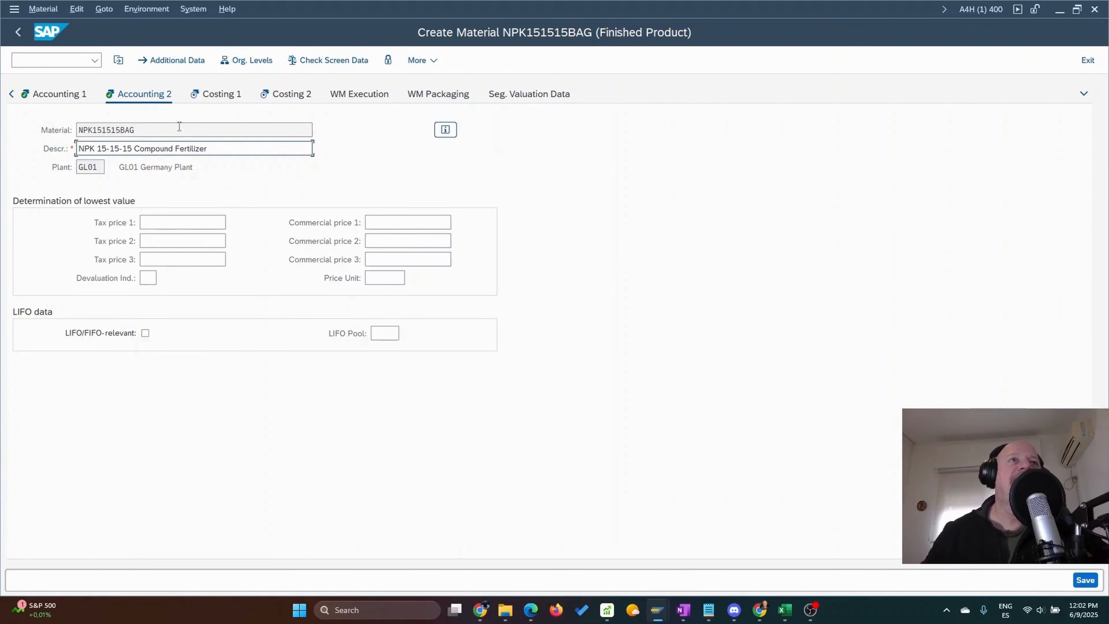
Step: Activate material origin in the Costing 1 view, continue through Costing 2 and save the new material
{"action": "left_click", "coordinate": [219, 98]}
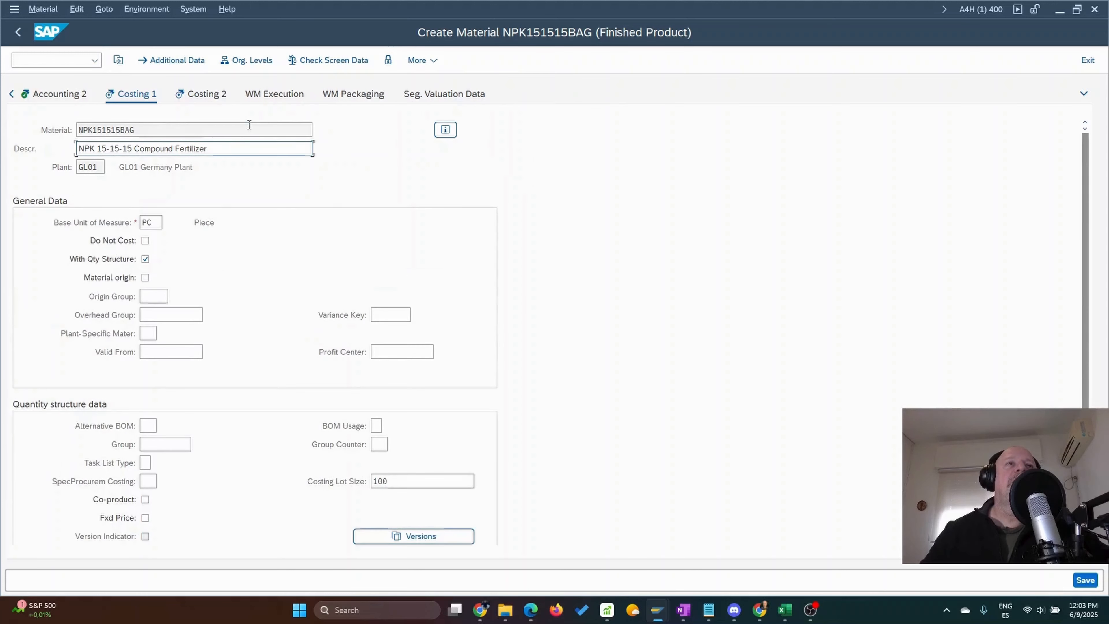
{"action": "left_click", "coordinate": [146, 279]}
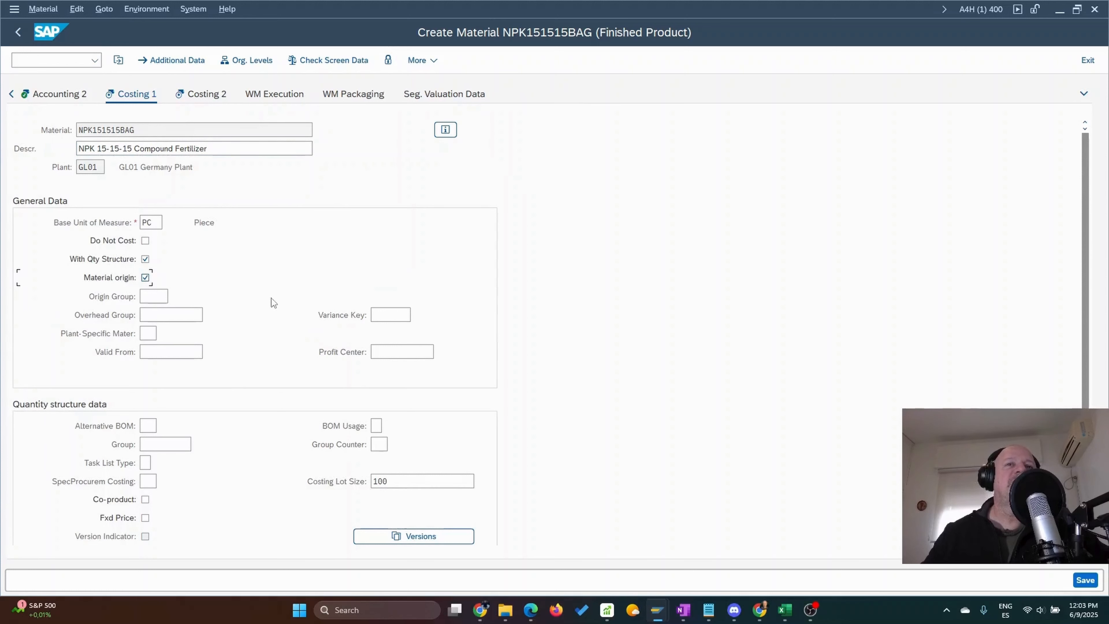
{"action": "left_click", "coordinate": [203, 92]}
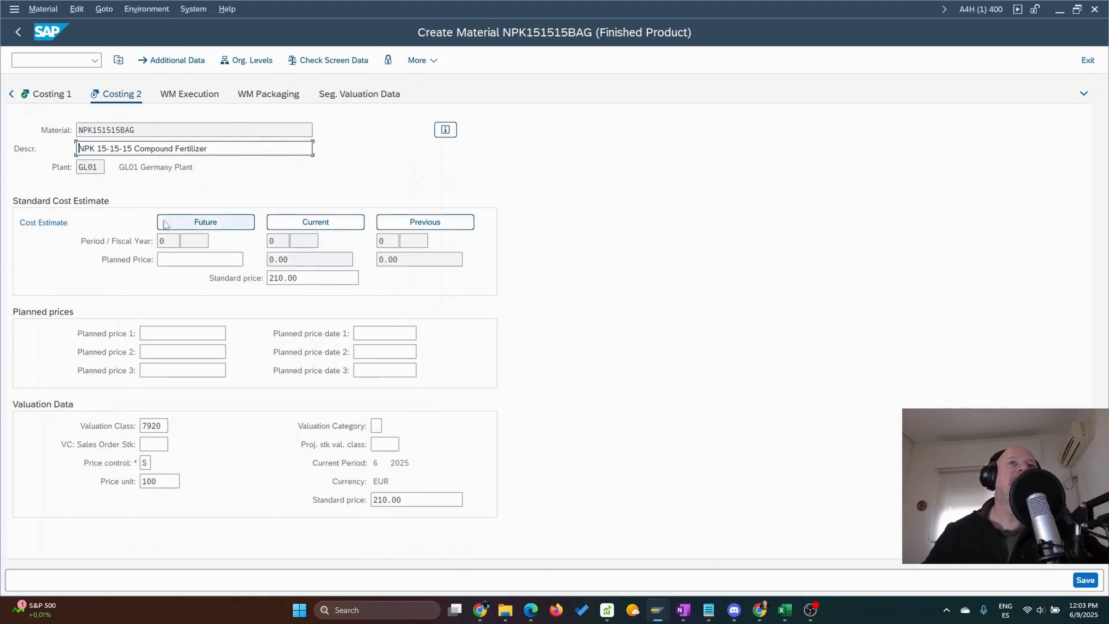
{"action": "left_click", "coordinate": [1084, 580]}
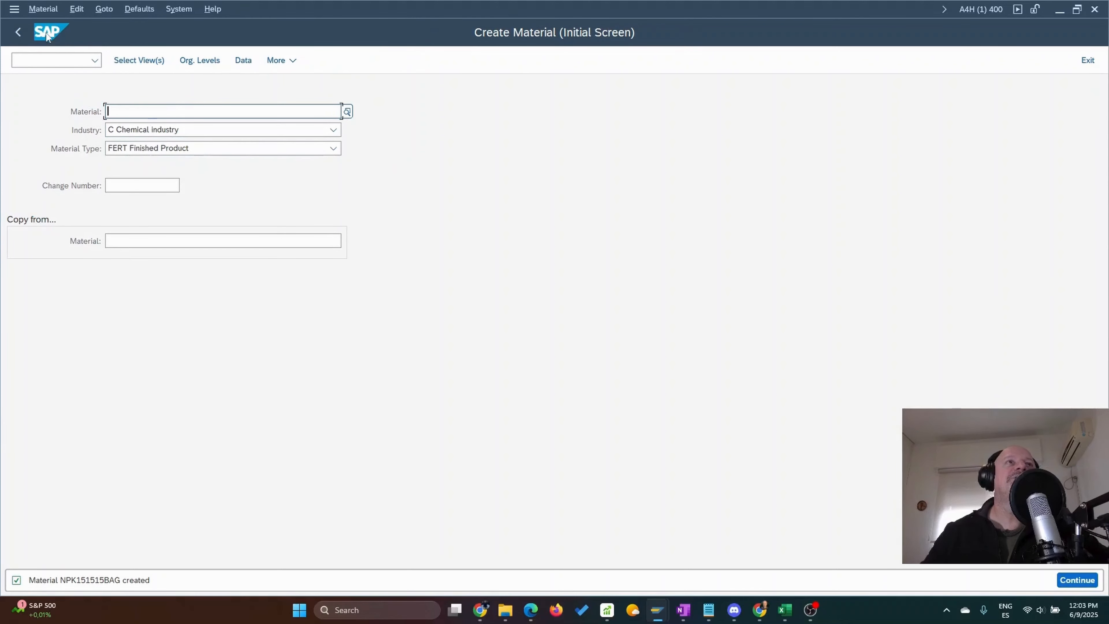
{"action": "left_click", "coordinate": [42, 9]}
{"action": "mouse_move", "coordinate": [67, 87]}
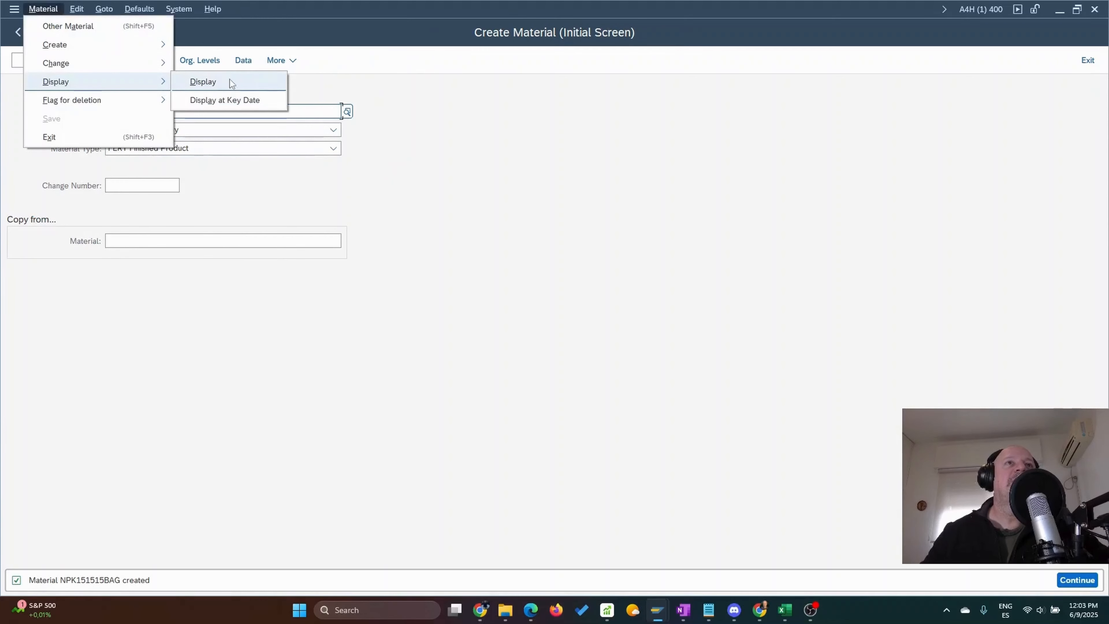
{"action": "left_click", "coordinate": [209, 82]}
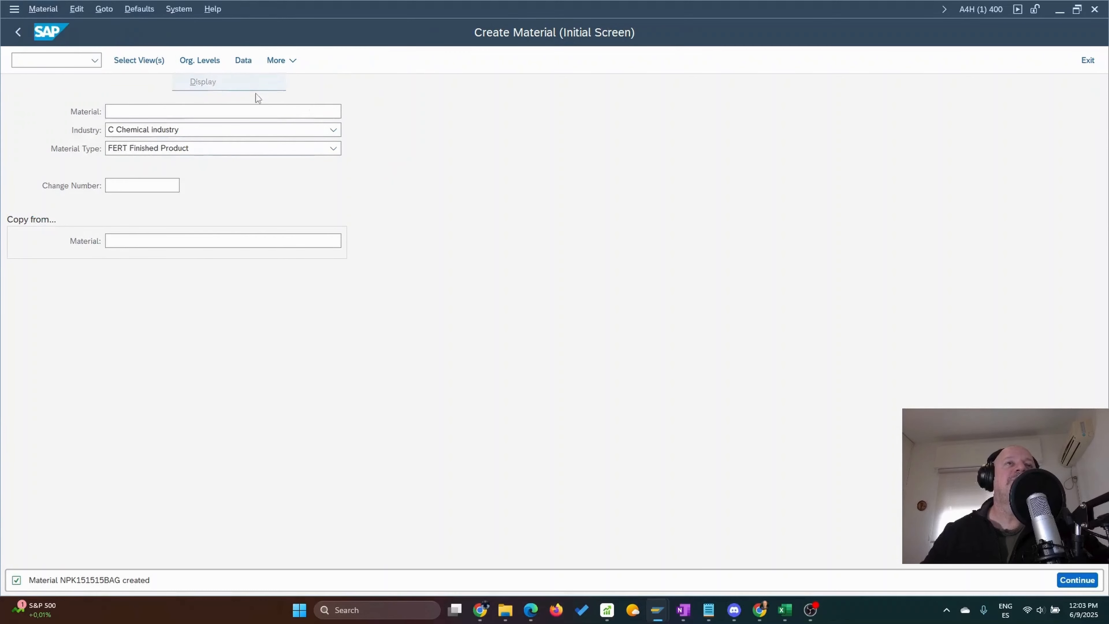
Step: Start an immediate change of material NPK151515BAG with the preselected views and try plant GL01 with storage location 0001
{"action": "left_click", "coordinate": [43, 9]}
{"action": "mouse_move", "coordinate": [83, 63]}
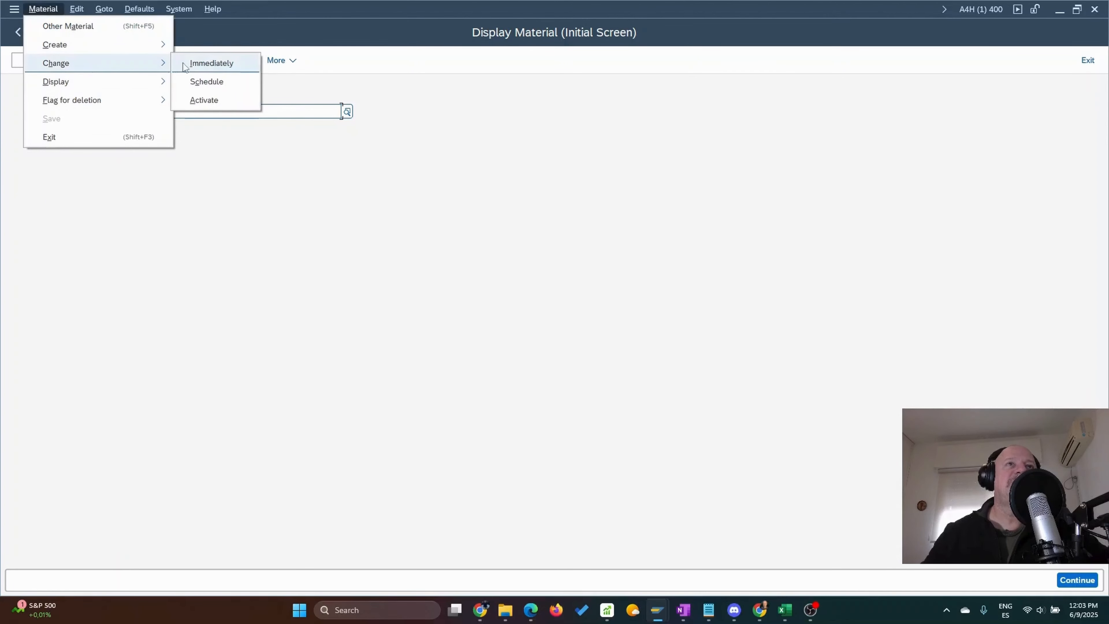
{"action": "left_click", "coordinate": [214, 63]}
{"action": "key", "text": "Return"}
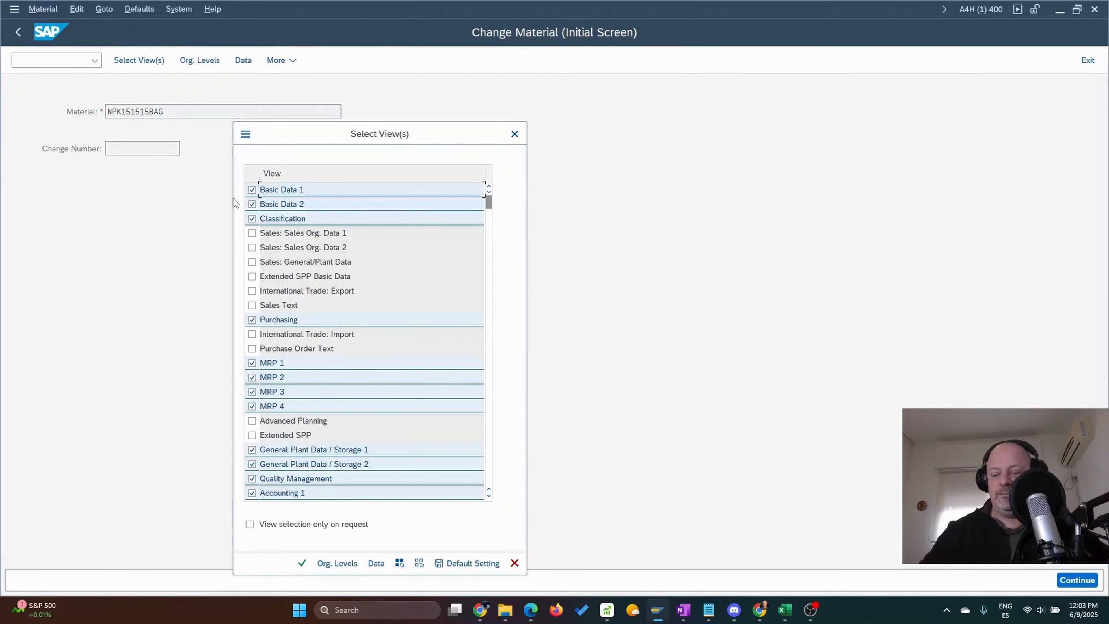
{"action": "key", "text": "Return"}
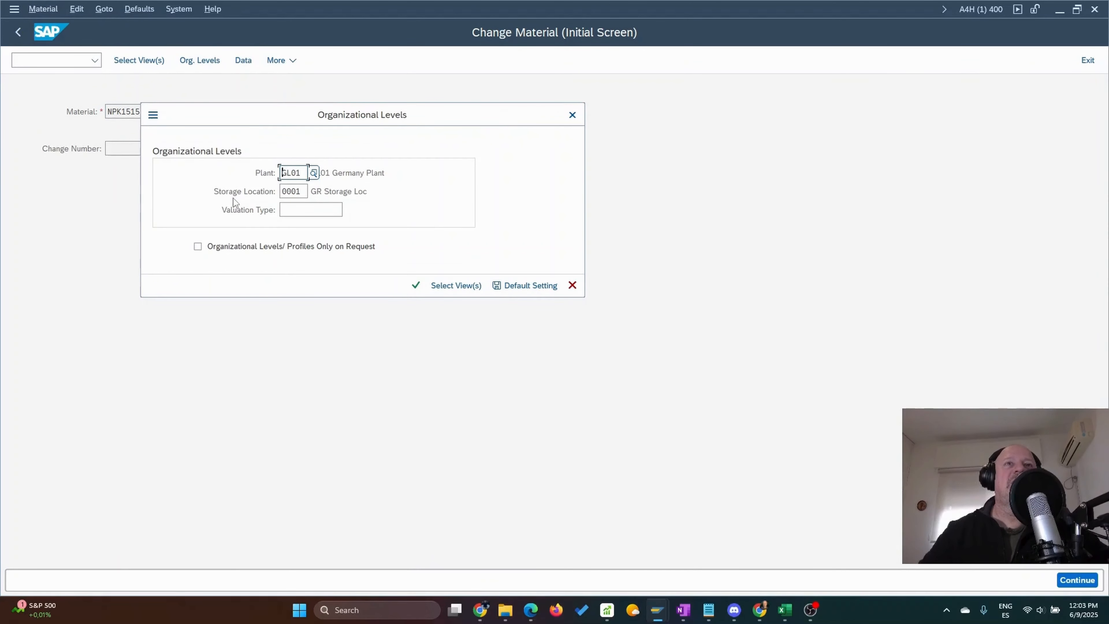
{"action": "key", "text": "Return"}
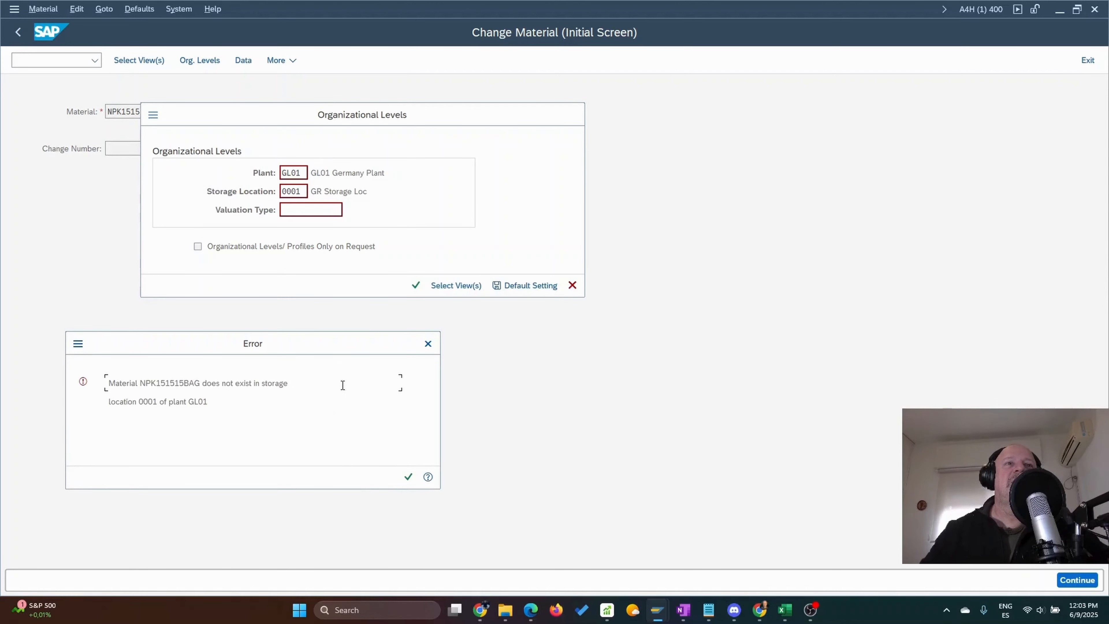
Step: Change the storage location to 0003 (FinishedProducts) for plant GL01 and open the material's views
{"action": "left_click", "coordinate": [408, 478]}
{"action": "key", "text": "BackSpace"}
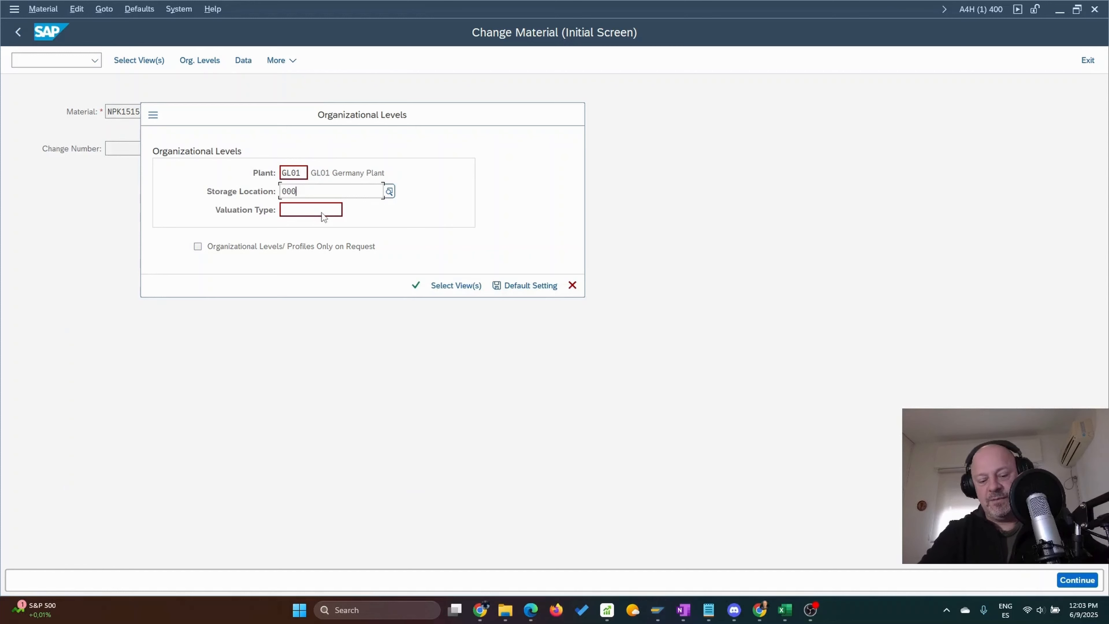
{"action": "type", "text": "3"}
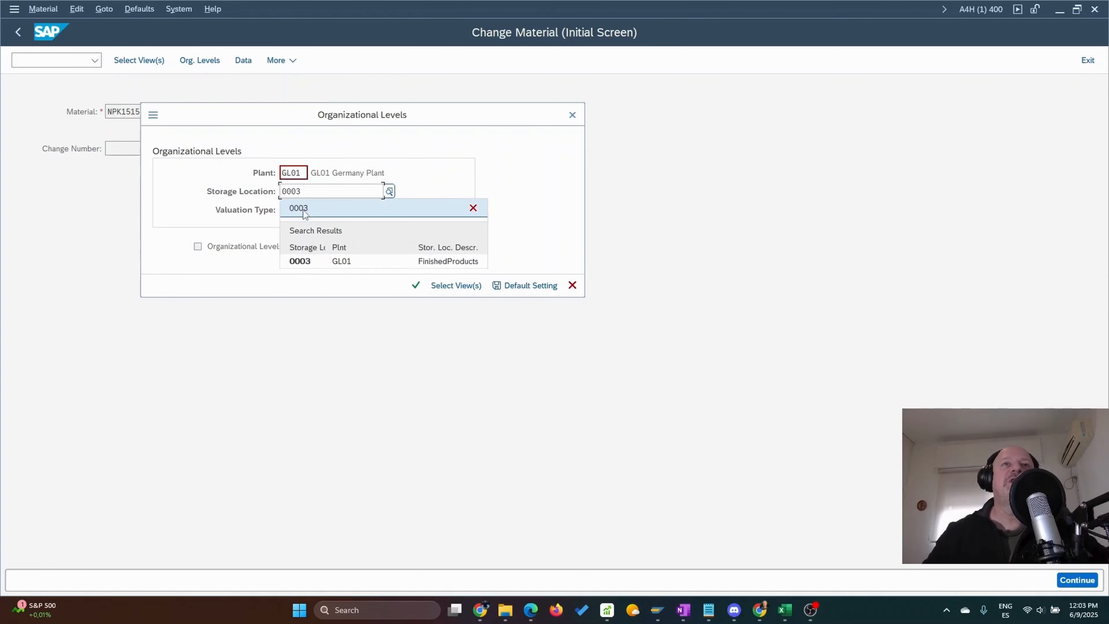
{"action": "left_click", "coordinate": [309, 262]}
{"action": "key", "text": "Return"}
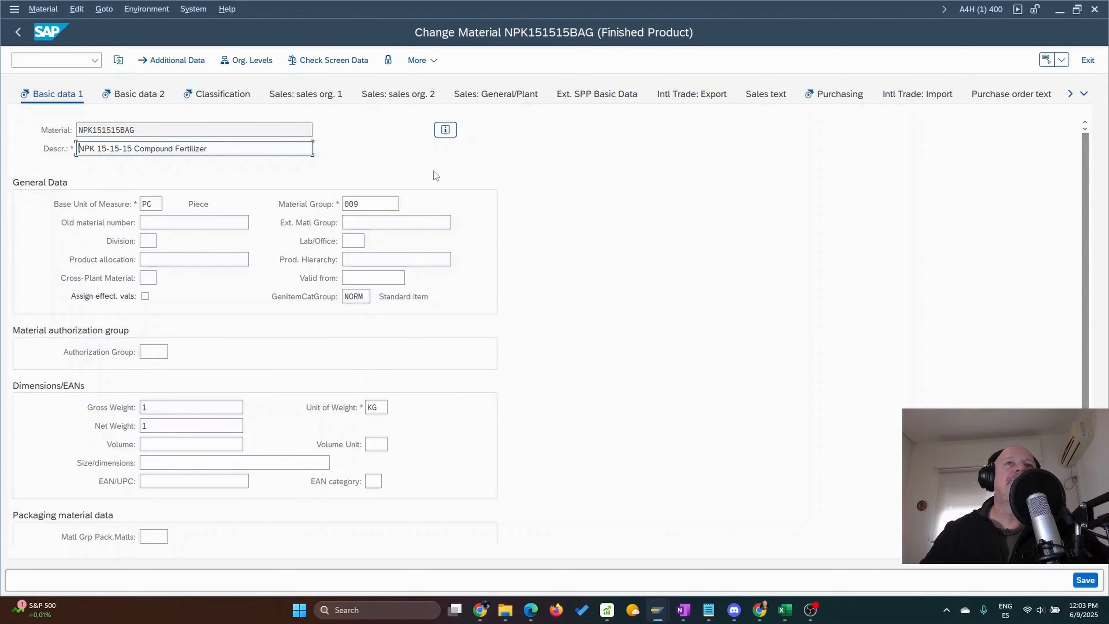
Step: Examine the EUR and USD standard prices in the Accounting 1 view, and leave the material by saving it
{"action": "left_click", "coordinate": [1071, 95]}
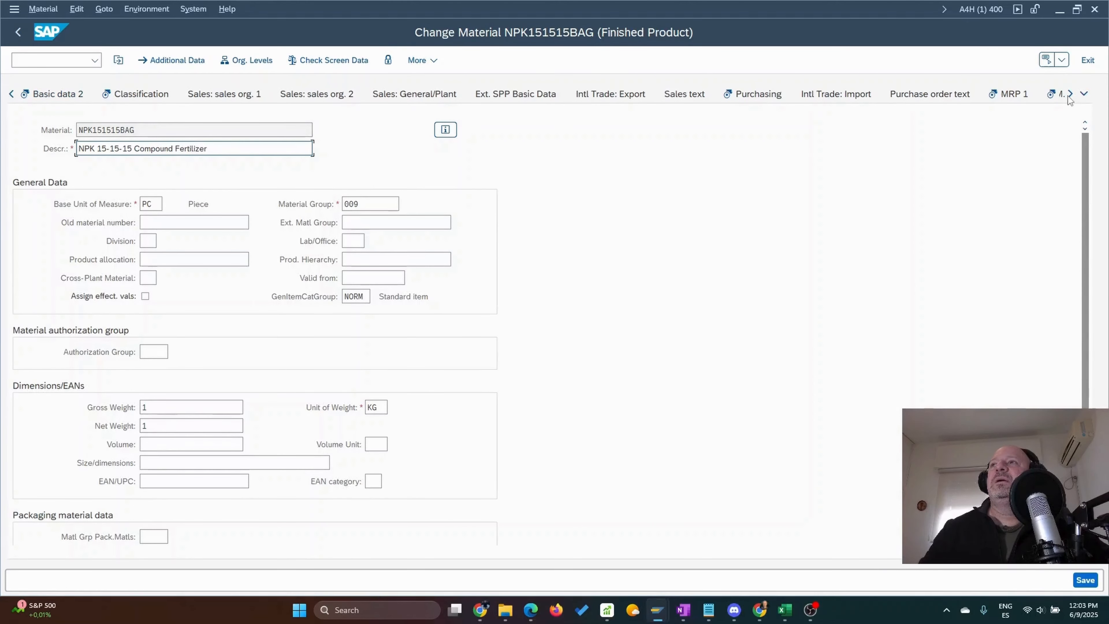
{"action": "left_click", "coordinate": [1082, 92]}
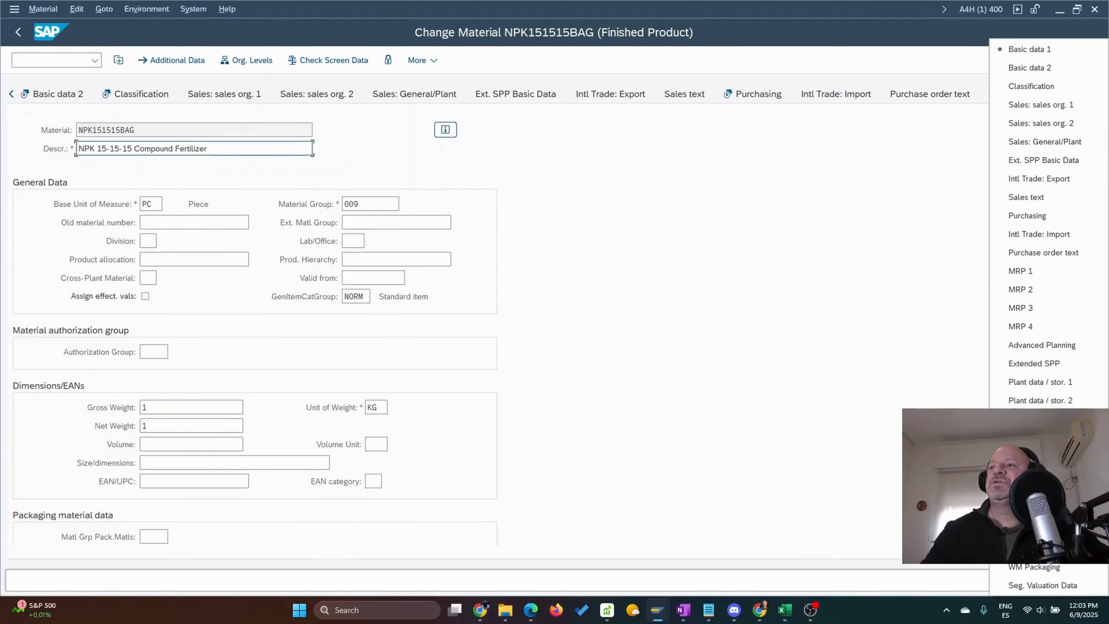
{"action": "left_click", "coordinate": [1056, 475]}
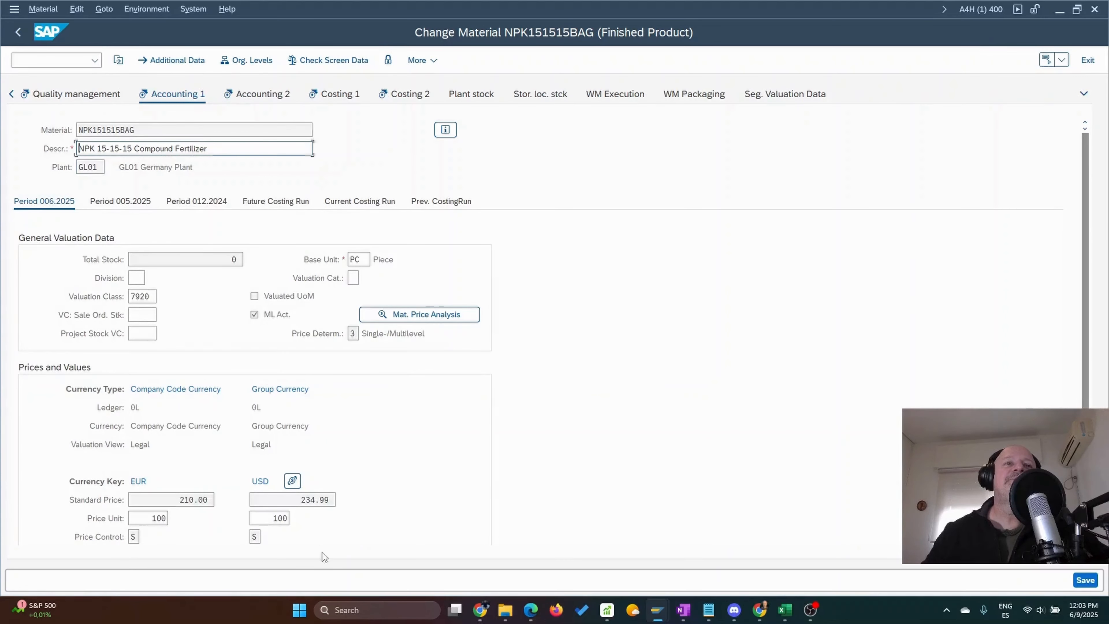
{"action": "scroll", "coordinate": [268, 458], "scroll_direction": "down", "scroll_amount": 3}
{"action": "left_click_drag", "start_coordinate": [180, 334], "coordinate": [372, 335]}
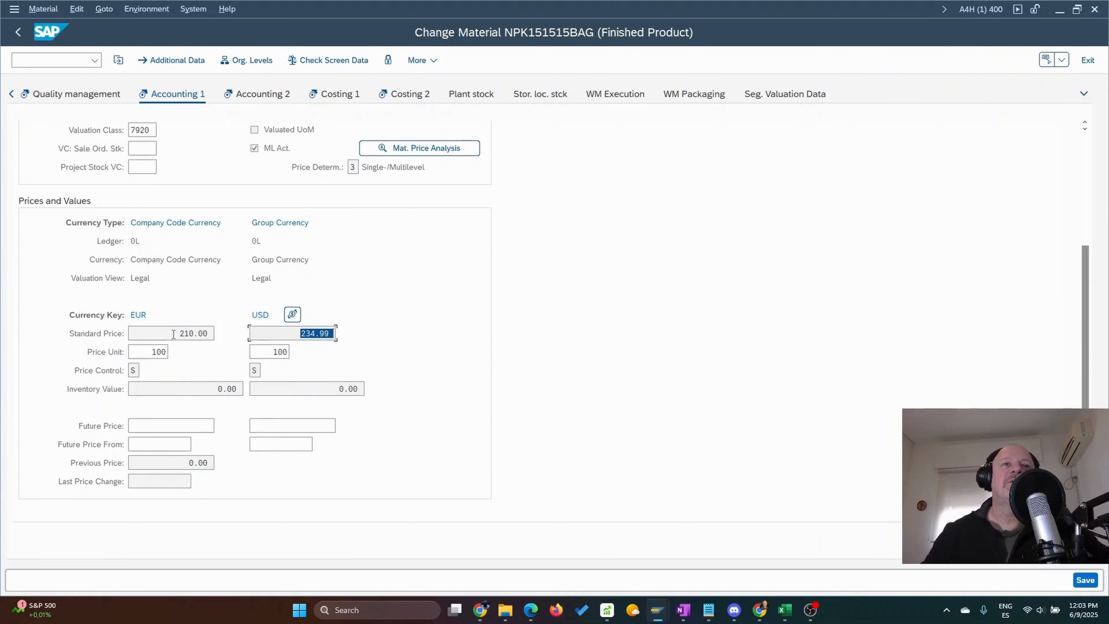
{"action": "left_click_drag", "start_coordinate": [180, 333], "coordinate": [223, 335]}
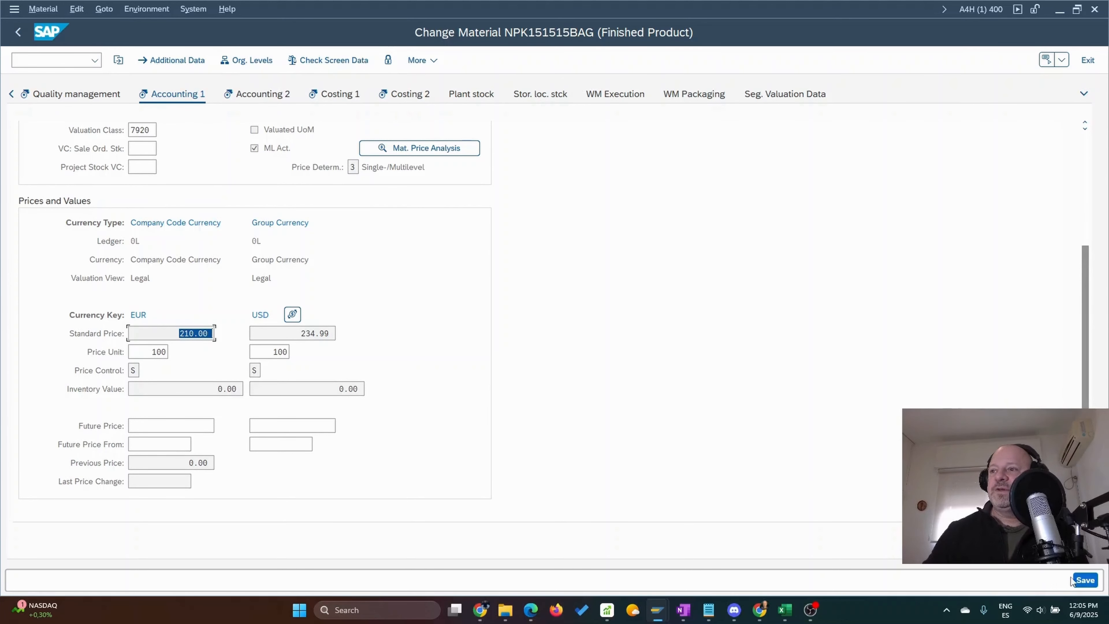
{"action": "left_click", "coordinate": [1085, 580]}
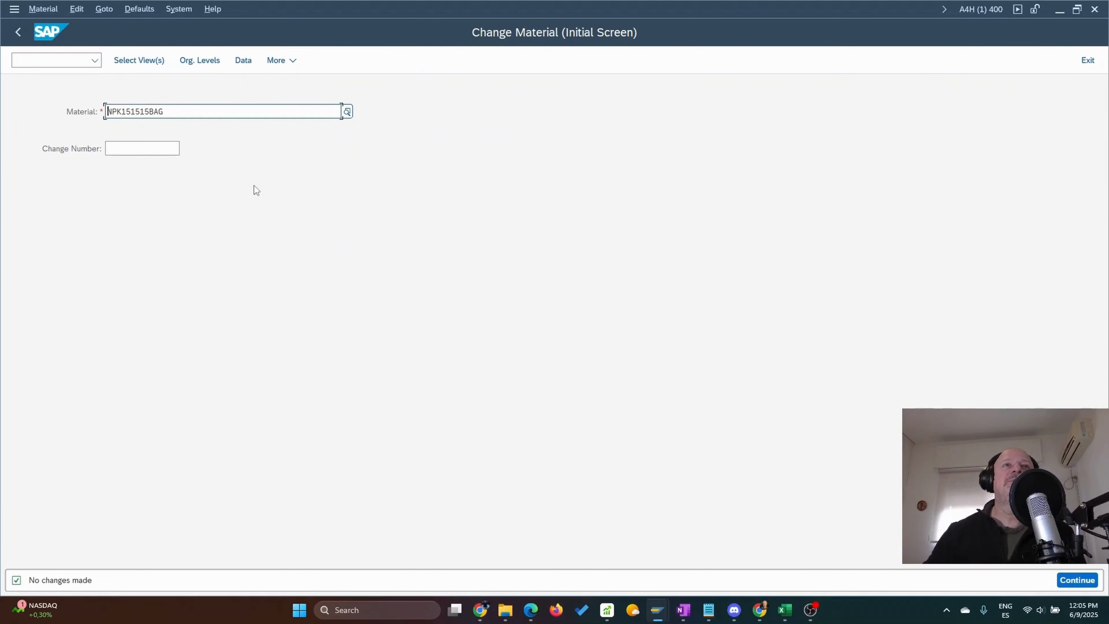